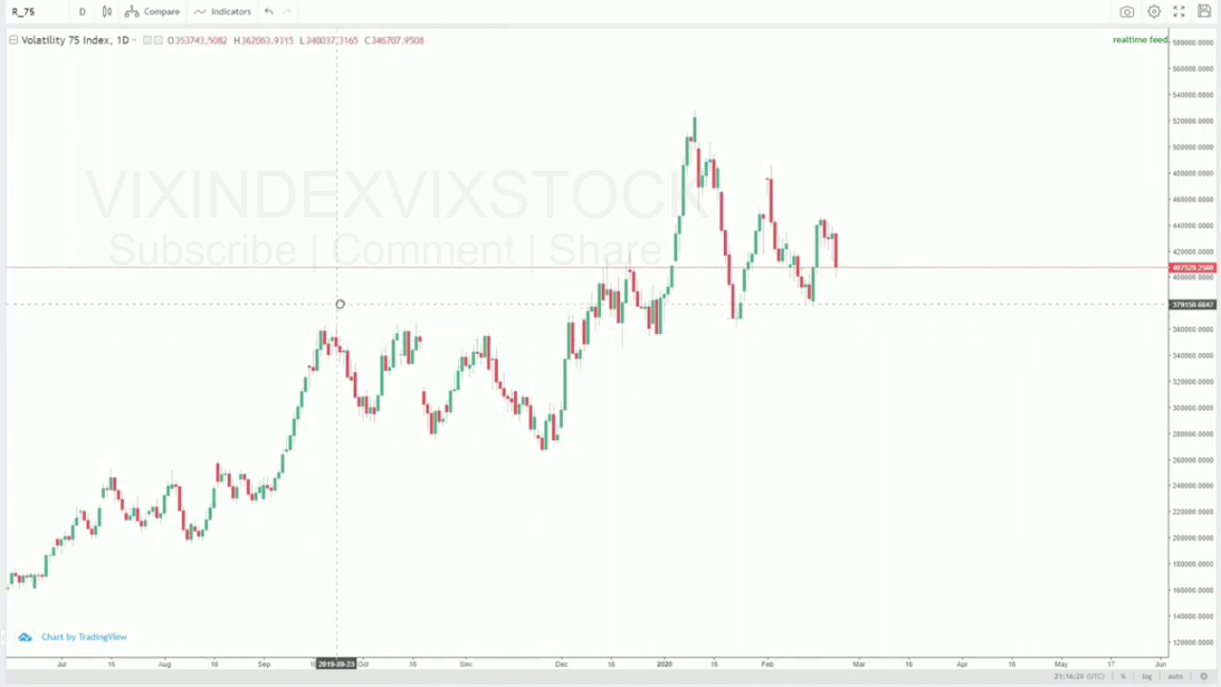
- Examine the Volatility 75 Index daily chart, widening the visible history back to 2018
{"action": "left_click_drag", "start_coordinate": [341, 303], "coordinate": [458, 275]}
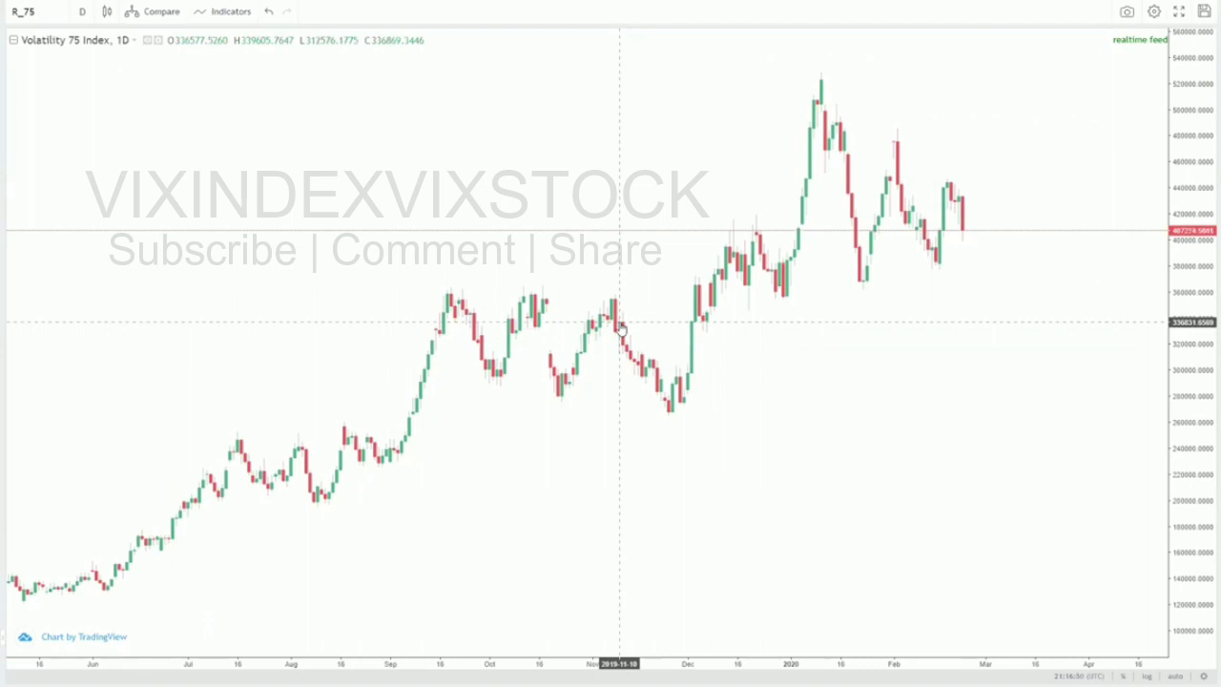
{"action": "left_click_drag", "start_coordinate": [752, 397], "coordinate": [693, 411]}
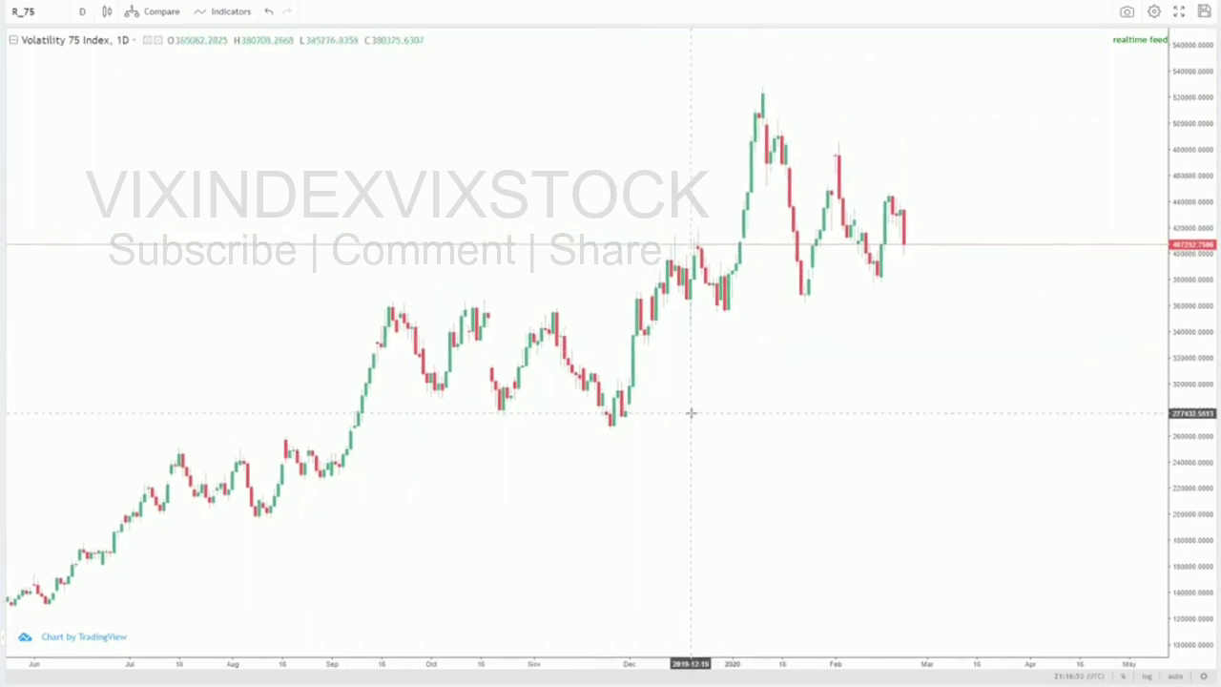
{"action": "left_click_drag", "start_coordinate": [572, 356], "coordinate": [633, 335]}
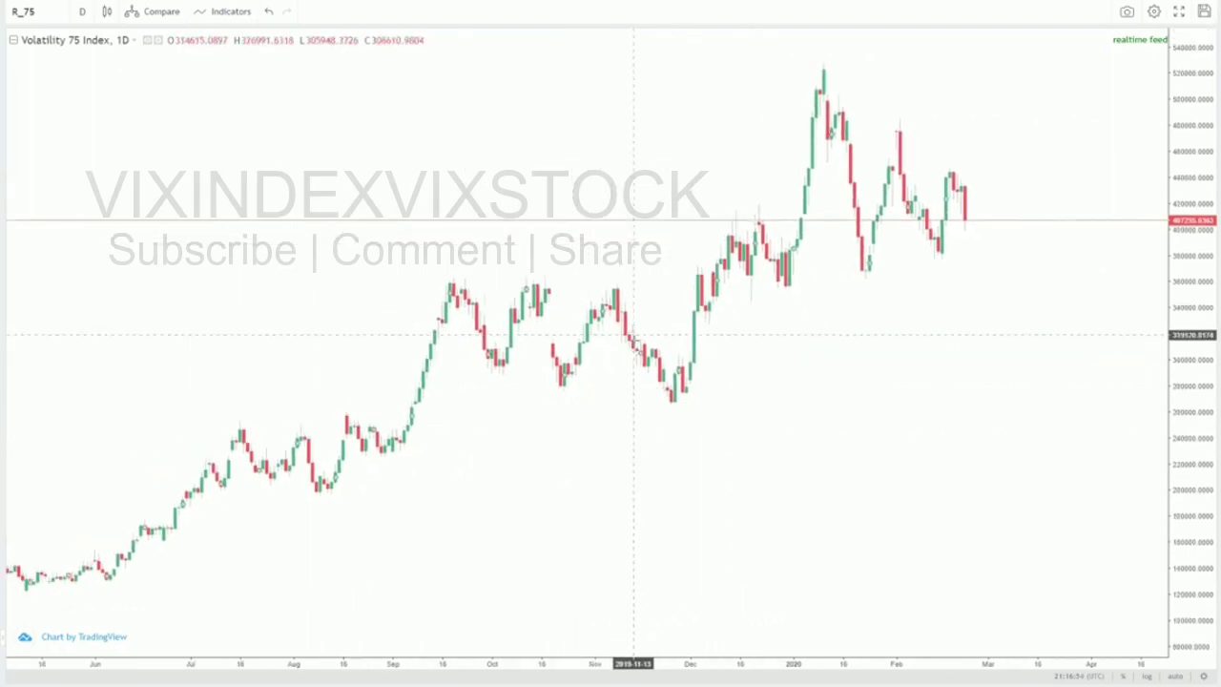
{"action": "scroll", "coordinate": [632, 335], "scroll_direction": "down", "scroll_amount": 2}
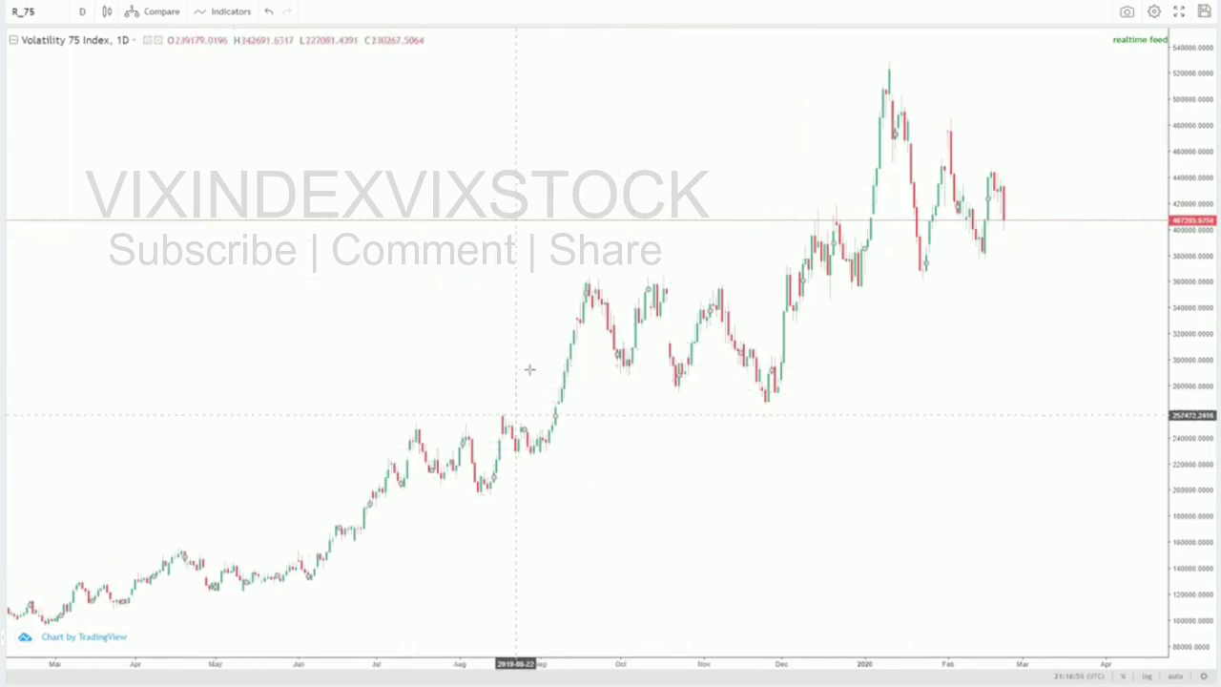
{"action": "scroll", "coordinate": [530, 369], "scroll_direction": "down", "scroll_amount": 3}
{"action": "scroll", "coordinate": [493, 450], "scroll_direction": "down", "scroll_amount": 1}
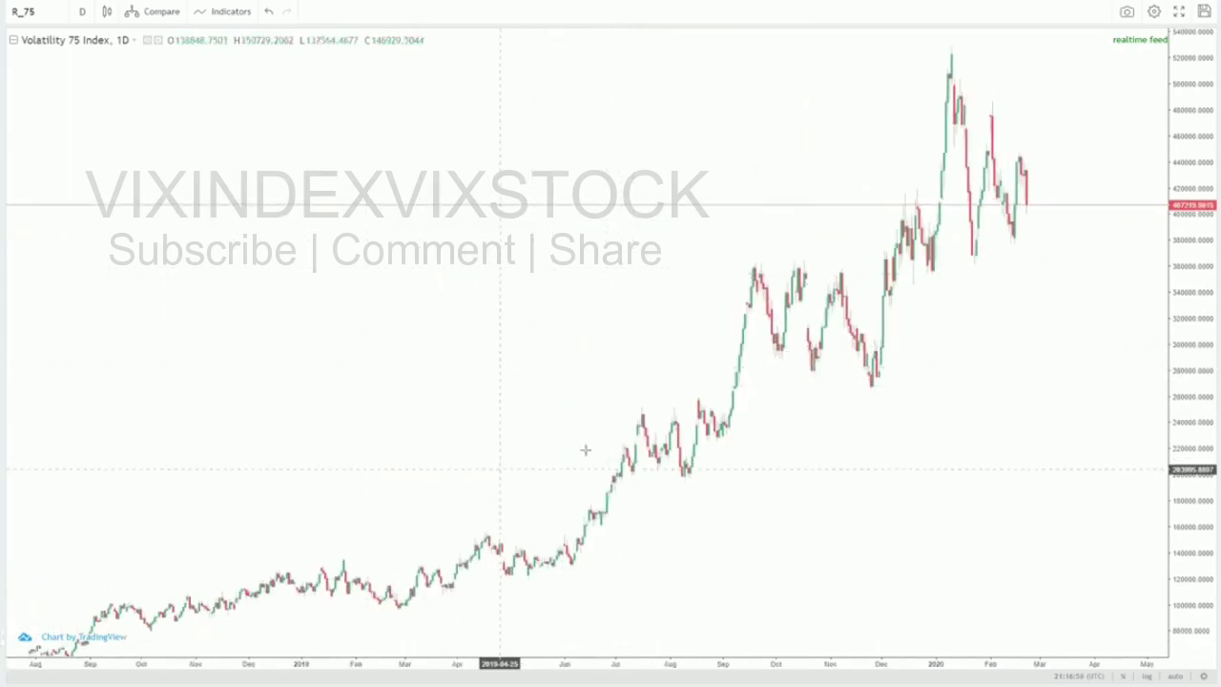
{"action": "left_click_drag", "start_coordinate": [608, 447], "coordinate": [441, 463]}
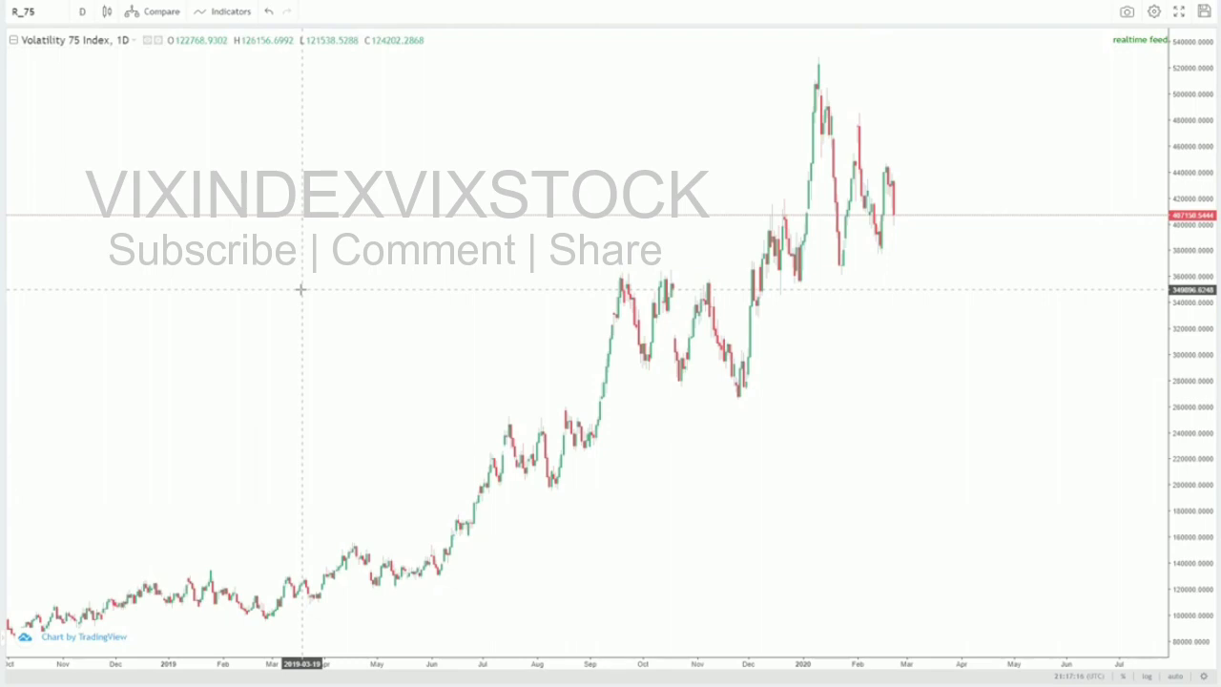
- Examine the successive swing highs and lows on the daily chart from mid-2019 to February 2020
{"action": "scroll", "coordinate": [348, 265], "scroll_direction": "up", "scroll_amount": 3}
{"action": "left_click_drag", "start_coordinate": [345, 267], "coordinate": [654, 251]}
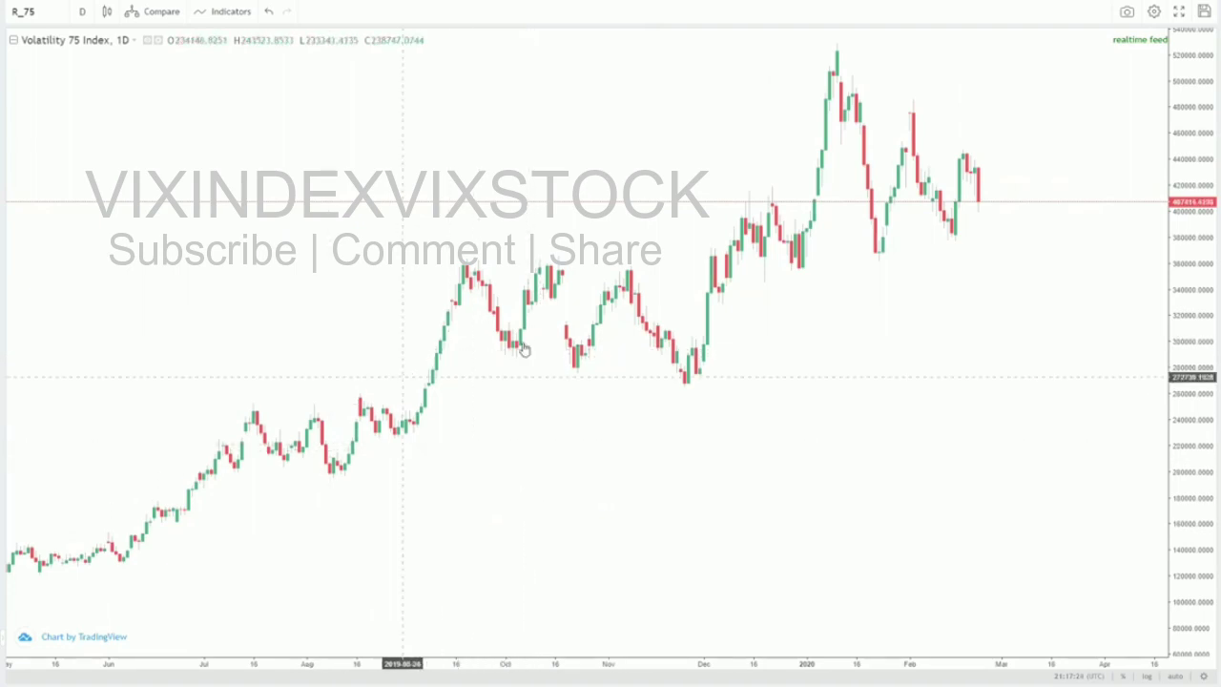
{"action": "left_click_drag", "start_coordinate": [666, 313], "coordinate": [562, 334]}
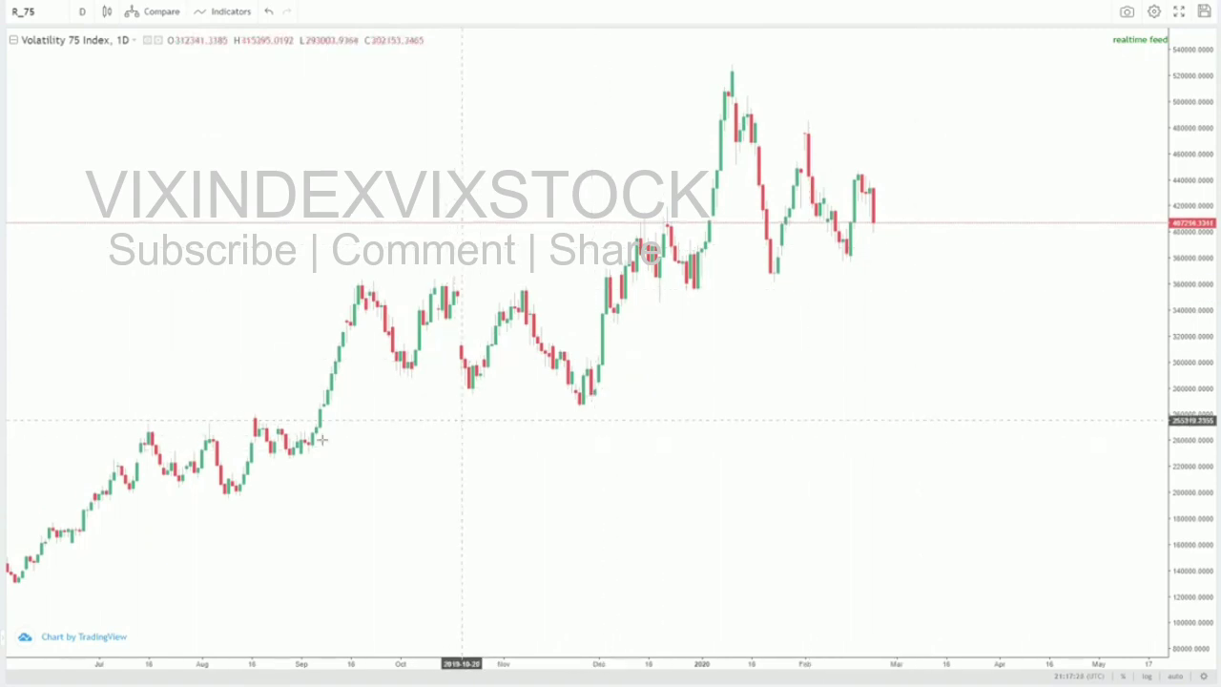
{"action": "left_click_drag", "start_coordinate": [292, 417], "coordinate": [467, 376]}
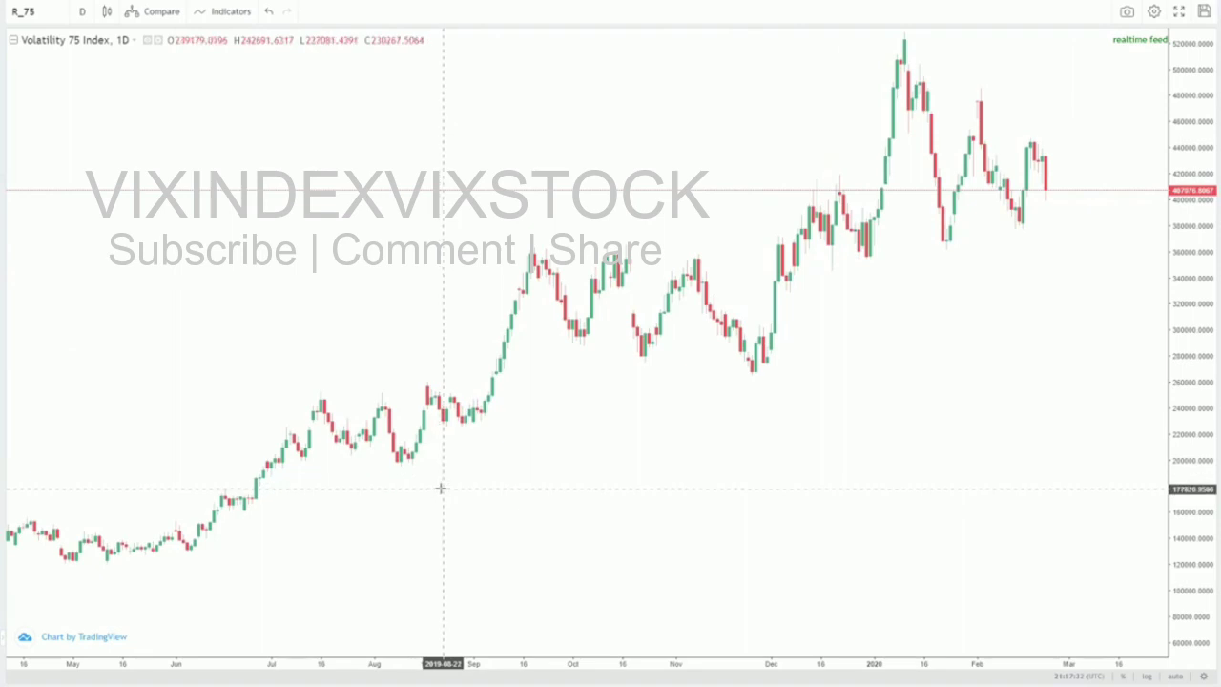
{"action": "scroll", "coordinate": [474, 449], "scroll_direction": "down", "scroll_amount": 3}
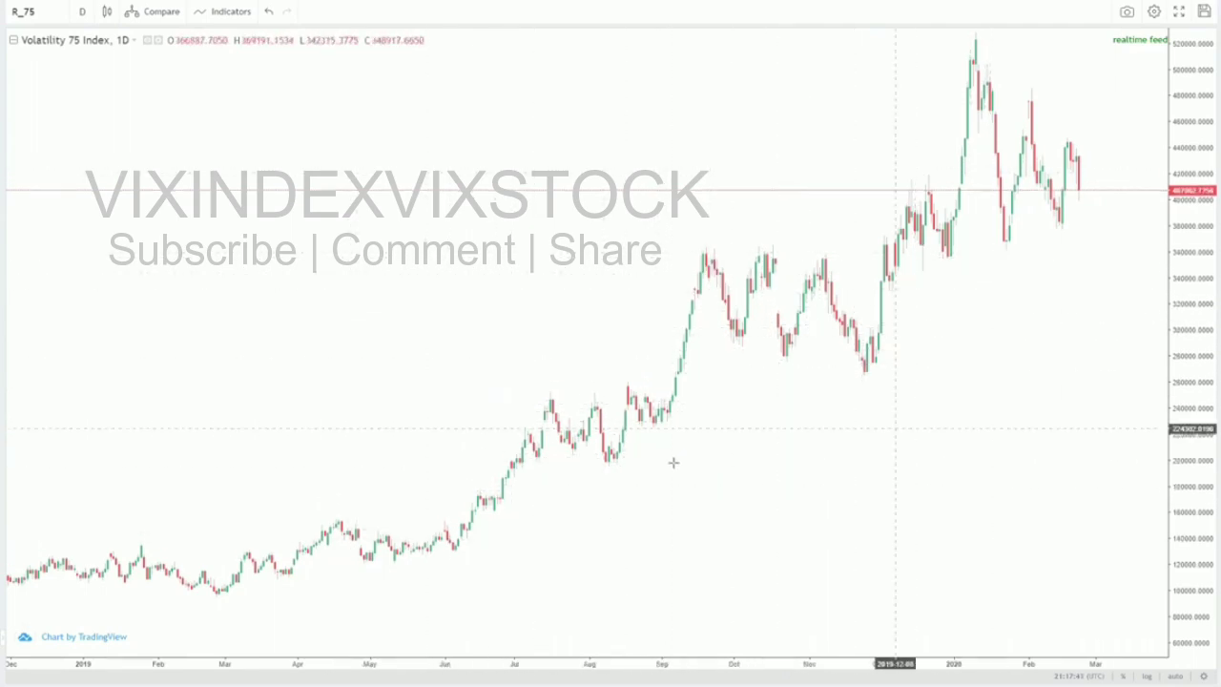
{"action": "left_click_drag", "start_coordinate": [725, 422], "coordinate": [605, 420]}
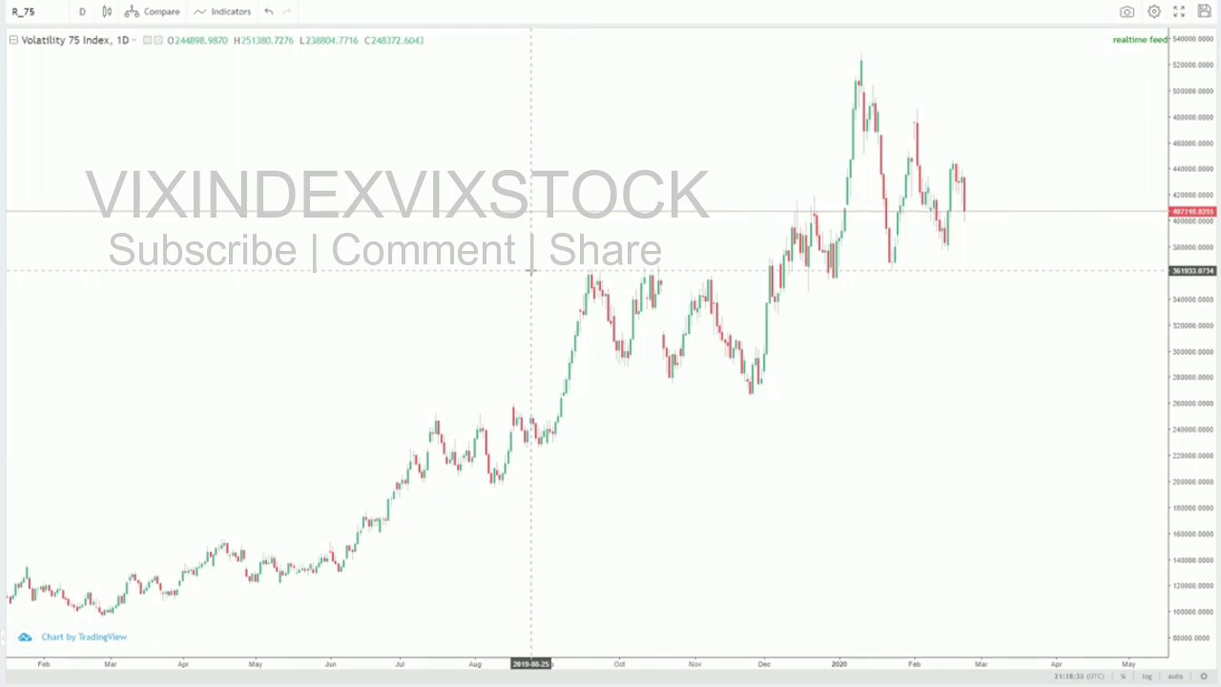
{"action": "left_click_drag", "start_coordinate": [608, 485], "coordinate": [506, 493]}
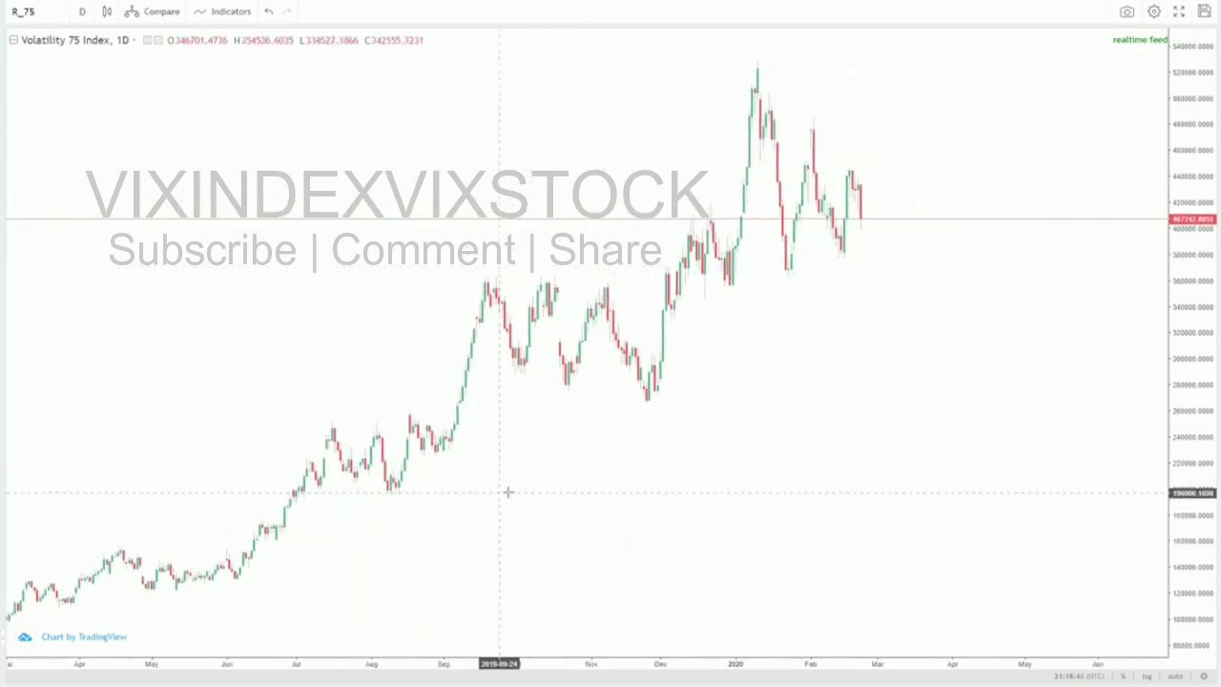
{"action": "scroll", "coordinate": [515, 492], "scroll_direction": "up", "scroll_amount": 3}
{"action": "left_click_drag", "start_coordinate": [537, 441], "coordinate": [712, 429]}
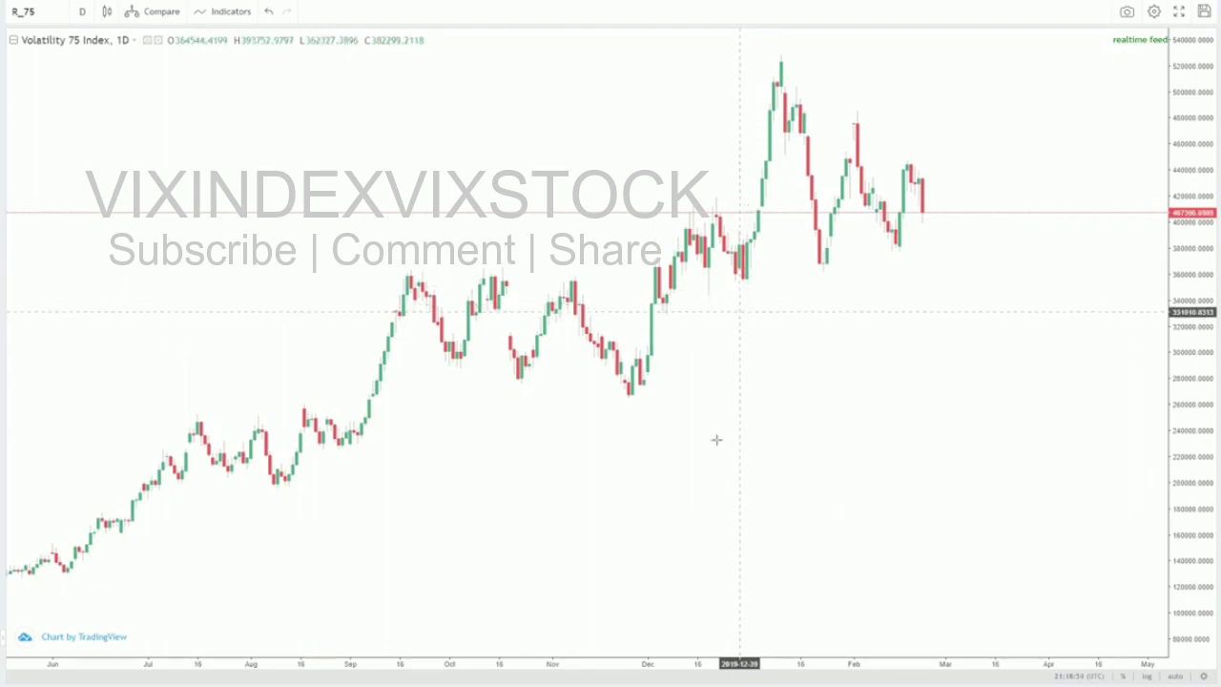
{"action": "scroll", "coordinate": [742, 491], "scroll_direction": "up", "scroll_amount": 3}
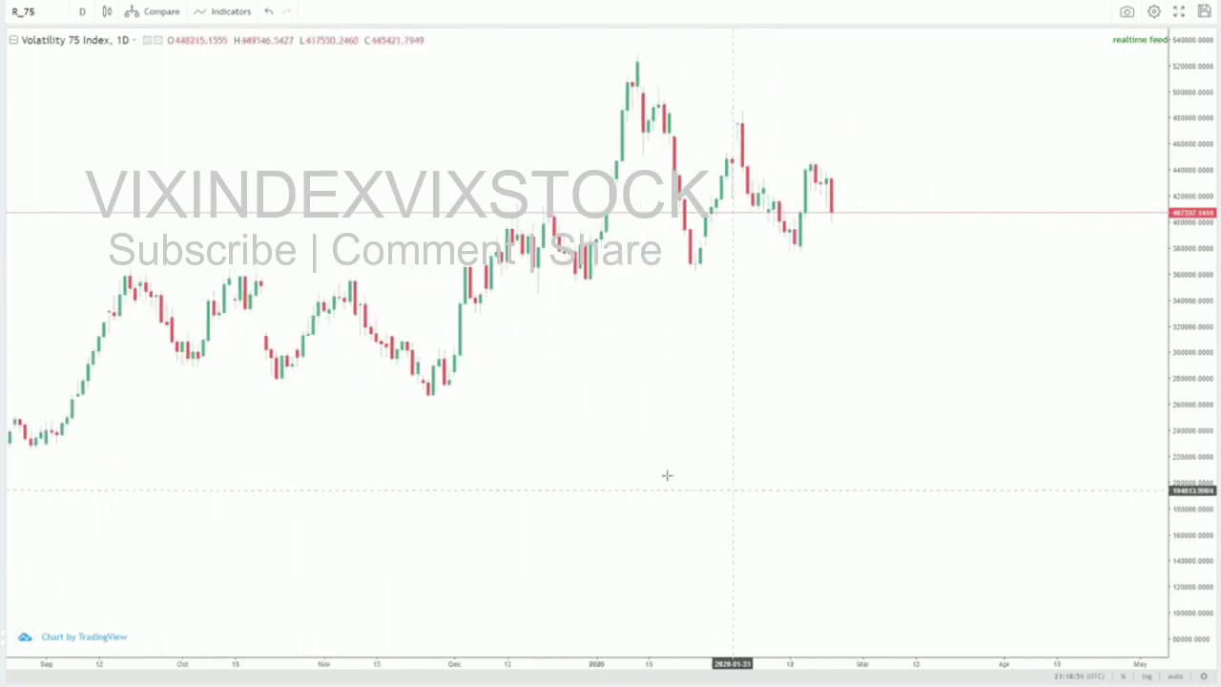
{"action": "left_click_drag", "start_coordinate": [628, 430], "coordinate": [816, 427]}
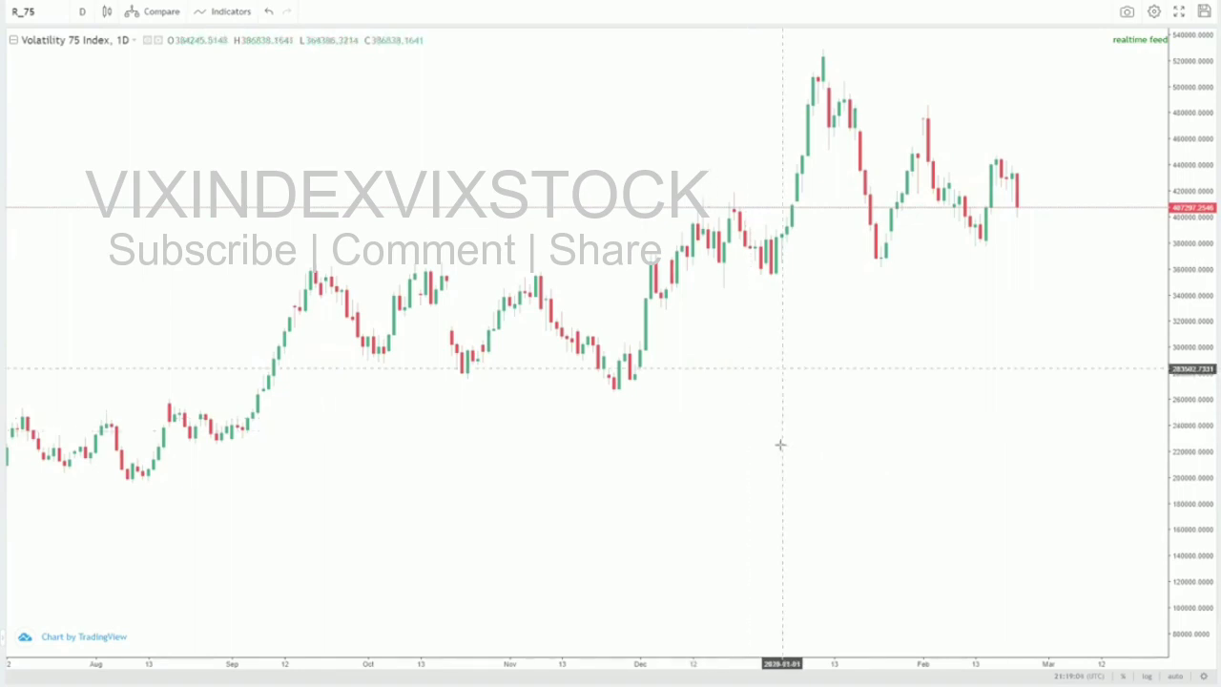
{"action": "scroll", "coordinate": [779, 448], "scroll_direction": "down", "scroll_amount": 2}
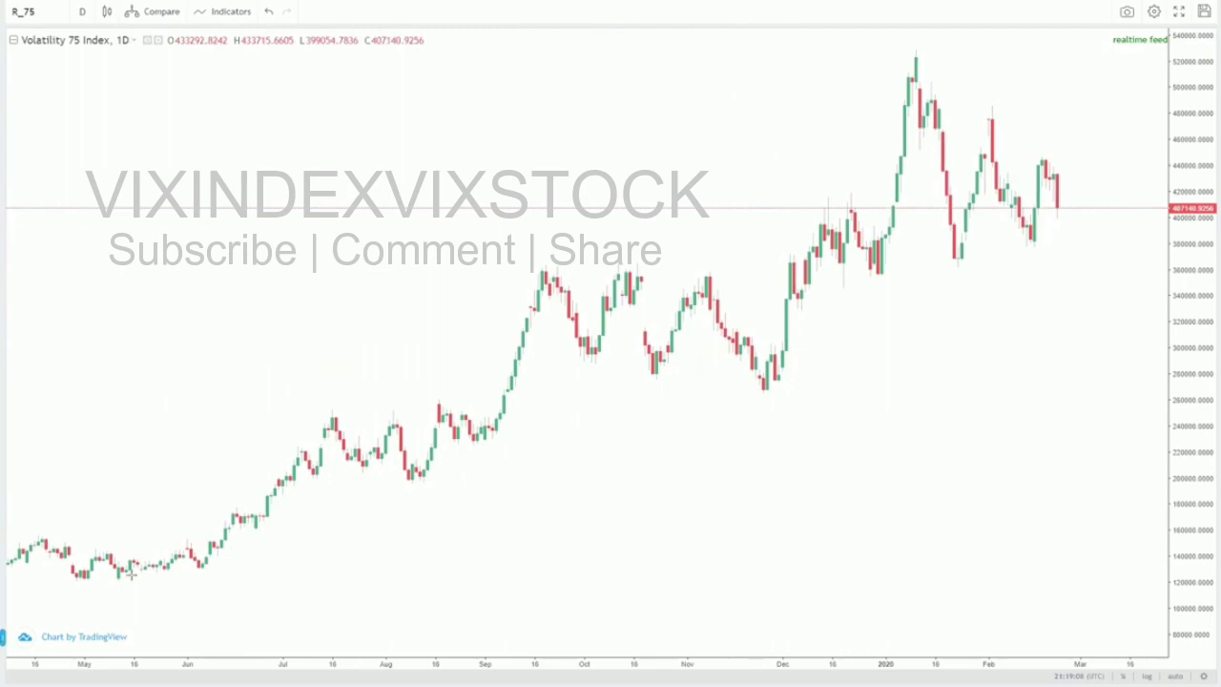
- Draw a horizontal ray across the September 2019 swing high at about 361737
{"action": "left_click", "coordinate": [3, 636]}
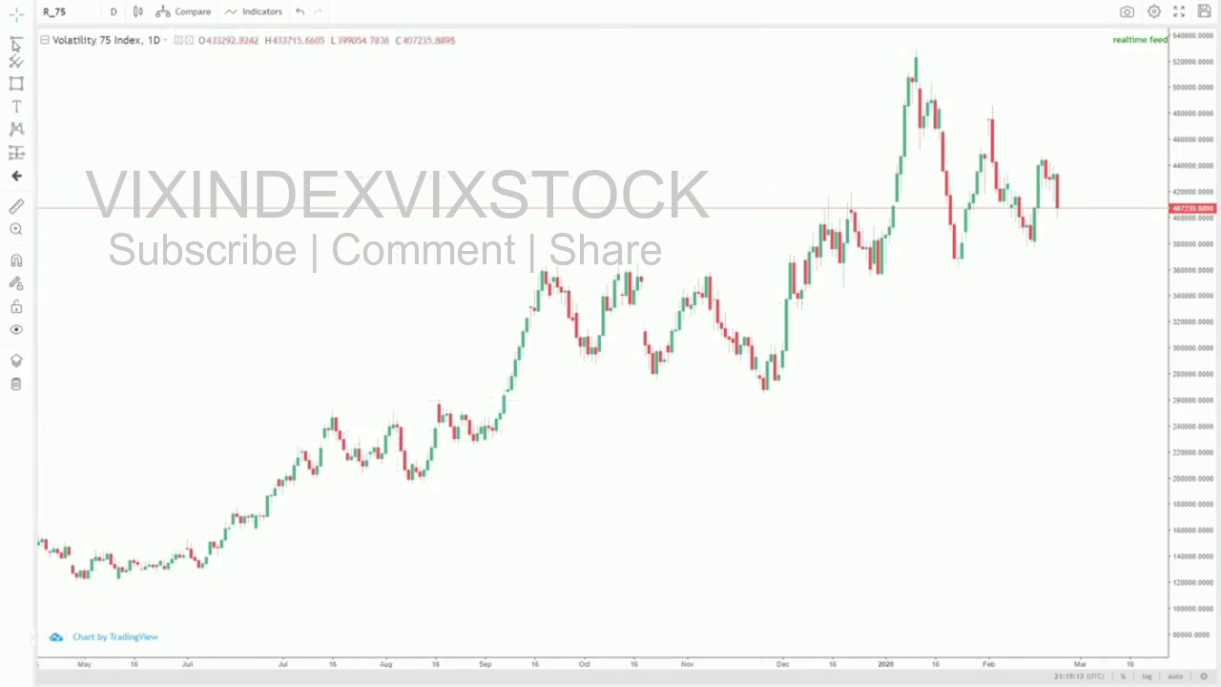
{"action": "left_click", "coordinate": [458, 268]}
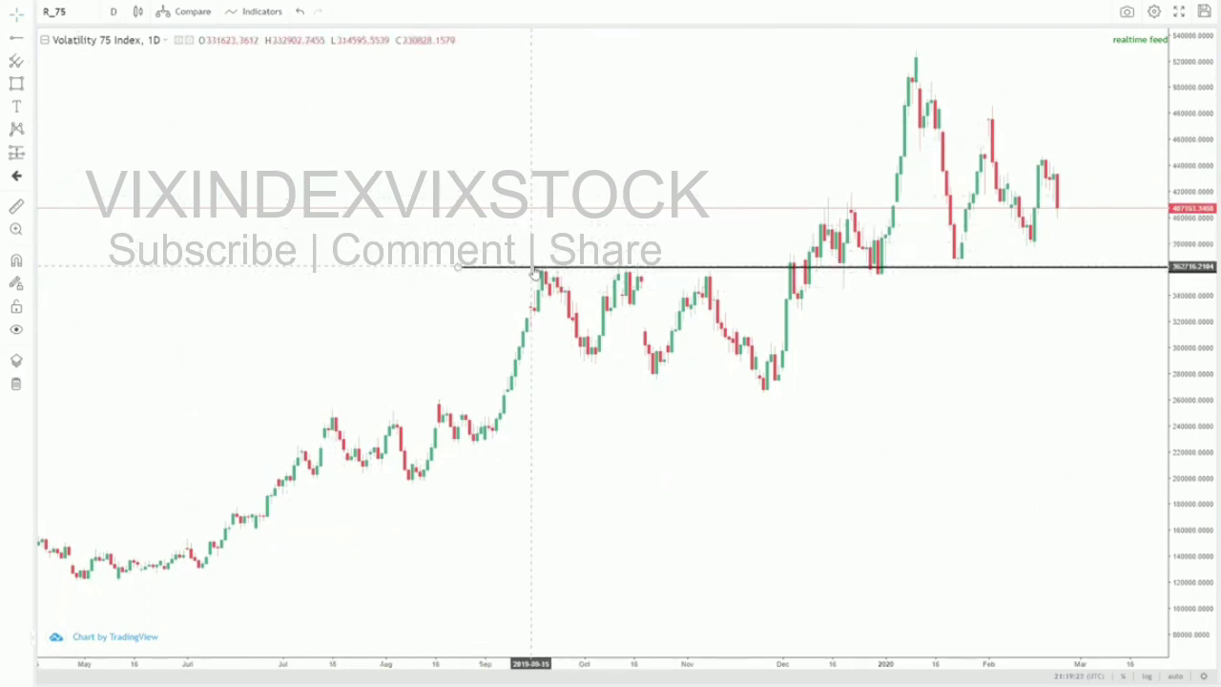
{"action": "left_click", "coordinate": [587, 115]}
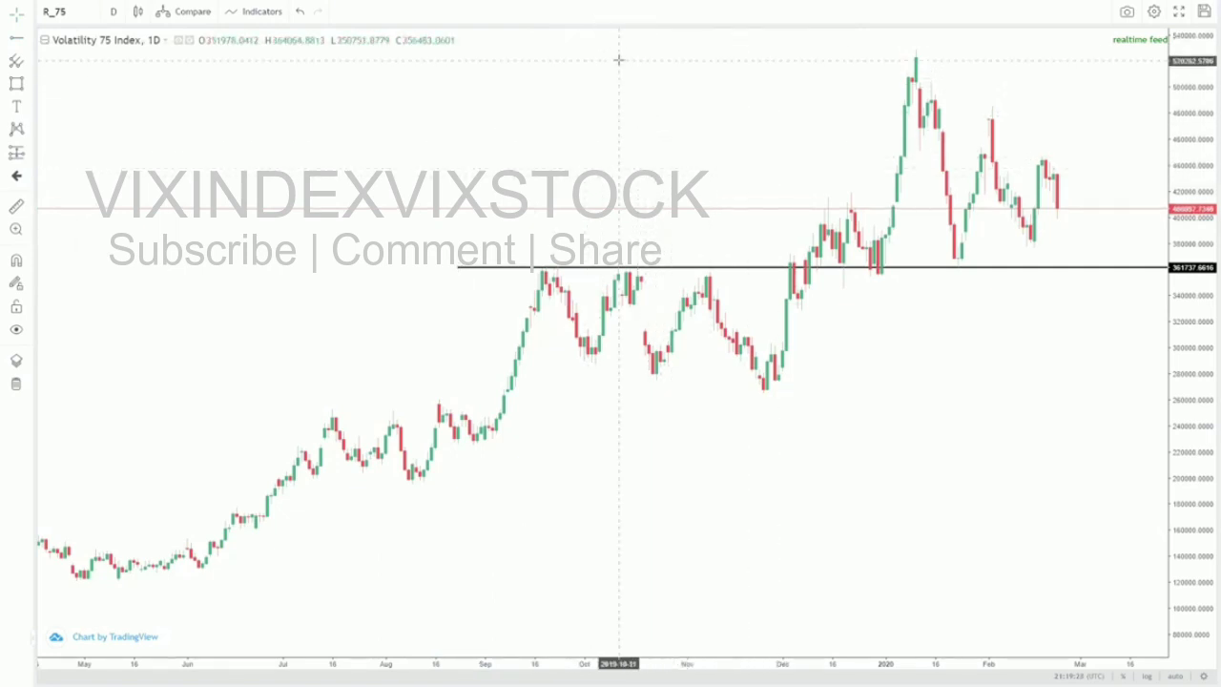
- Set the horizontal ray at the September high to the thinnest line width
{"action": "double_click", "coordinate": [493, 269]}
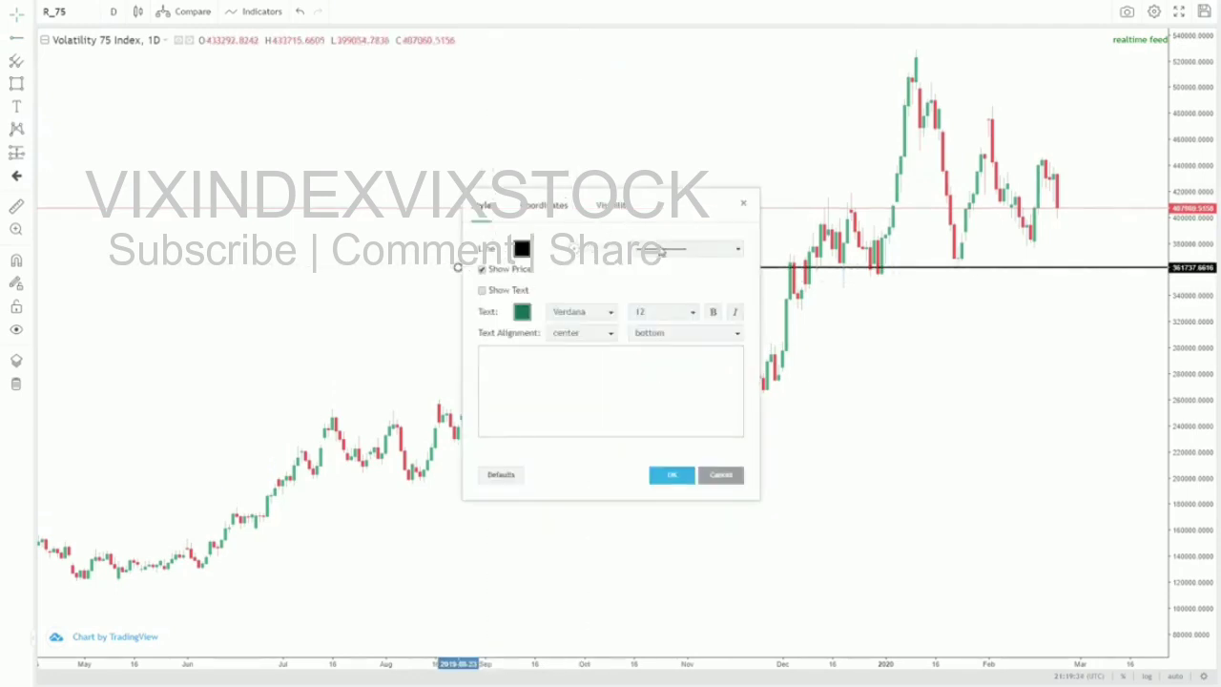
{"action": "left_click", "coordinate": [743, 207]}
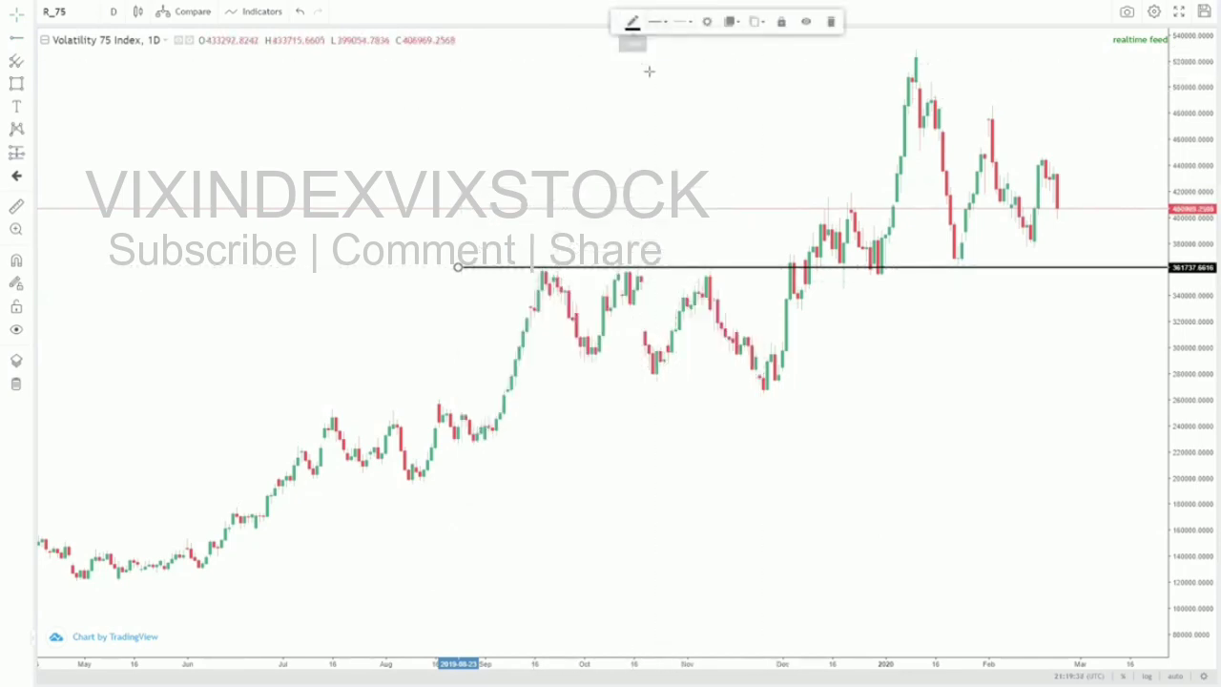
{"action": "left_click_drag", "start_coordinate": [657, 30], "coordinate": [189, 475]}
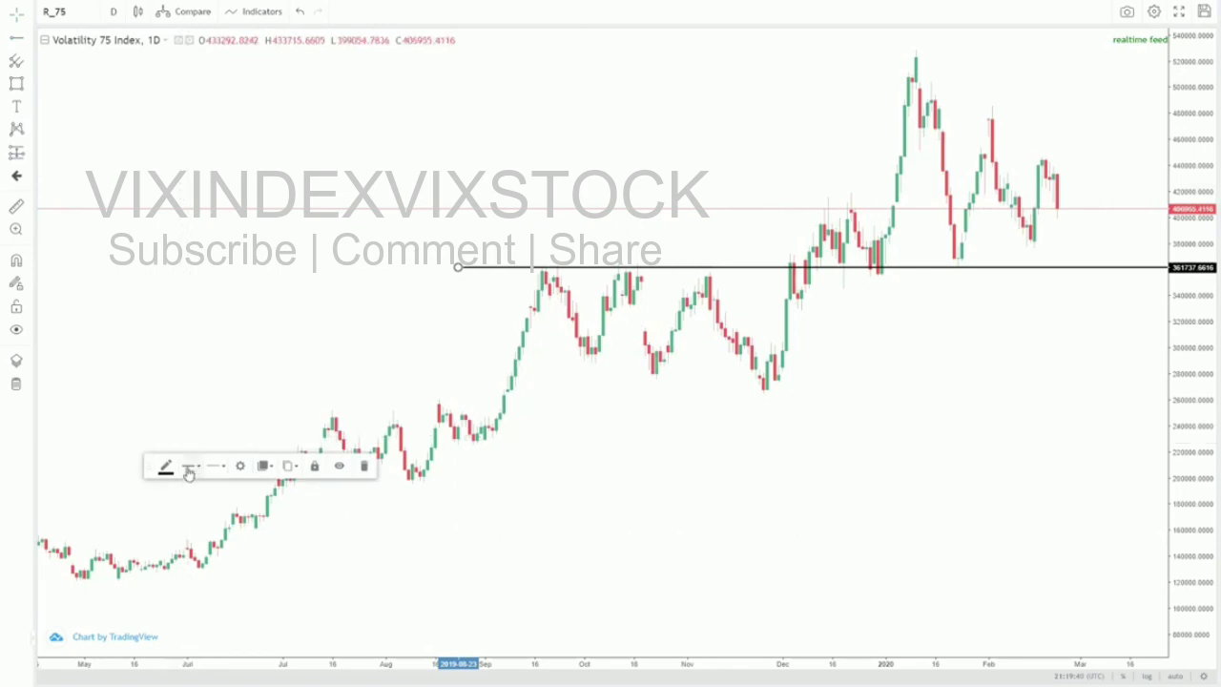
{"action": "left_click", "coordinate": [190, 468]}
{"action": "left_click", "coordinate": [191, 490]}
{"action": "left_click", "coordinate": [235, 402]}
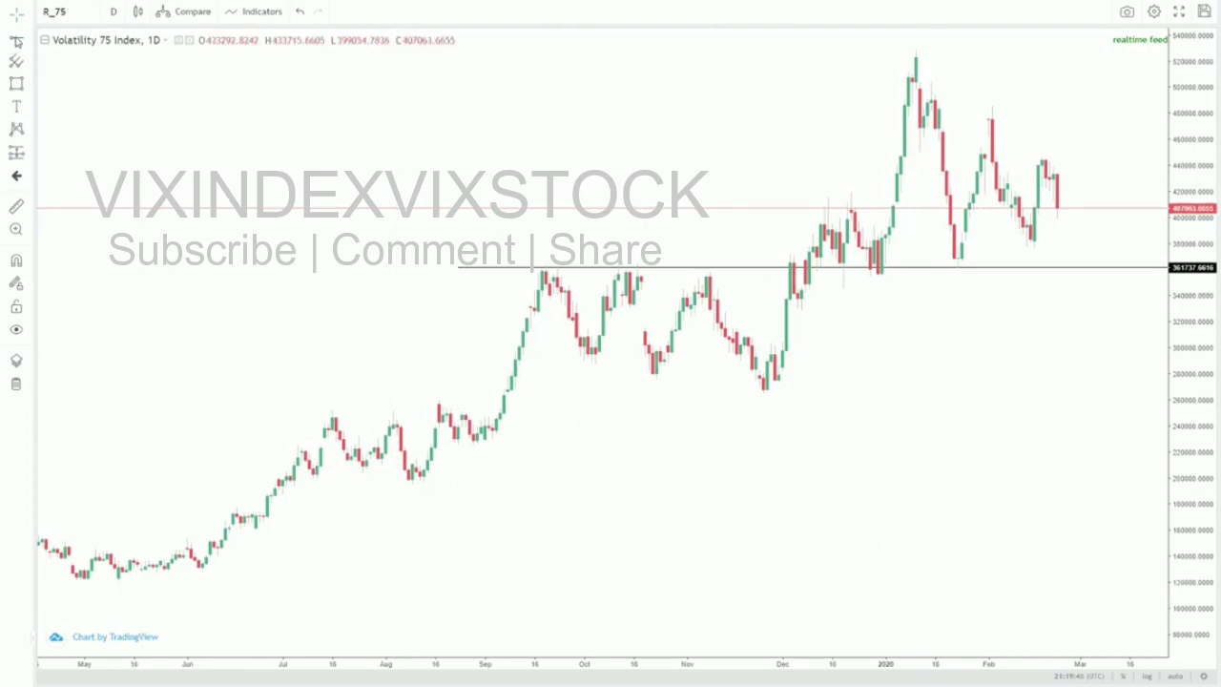
- Draw horizontal rays at the August to November 2019 swing lows, at about 196362, 288835 and 267796
{"action": "left_click", "coordinate": [16, 42]}
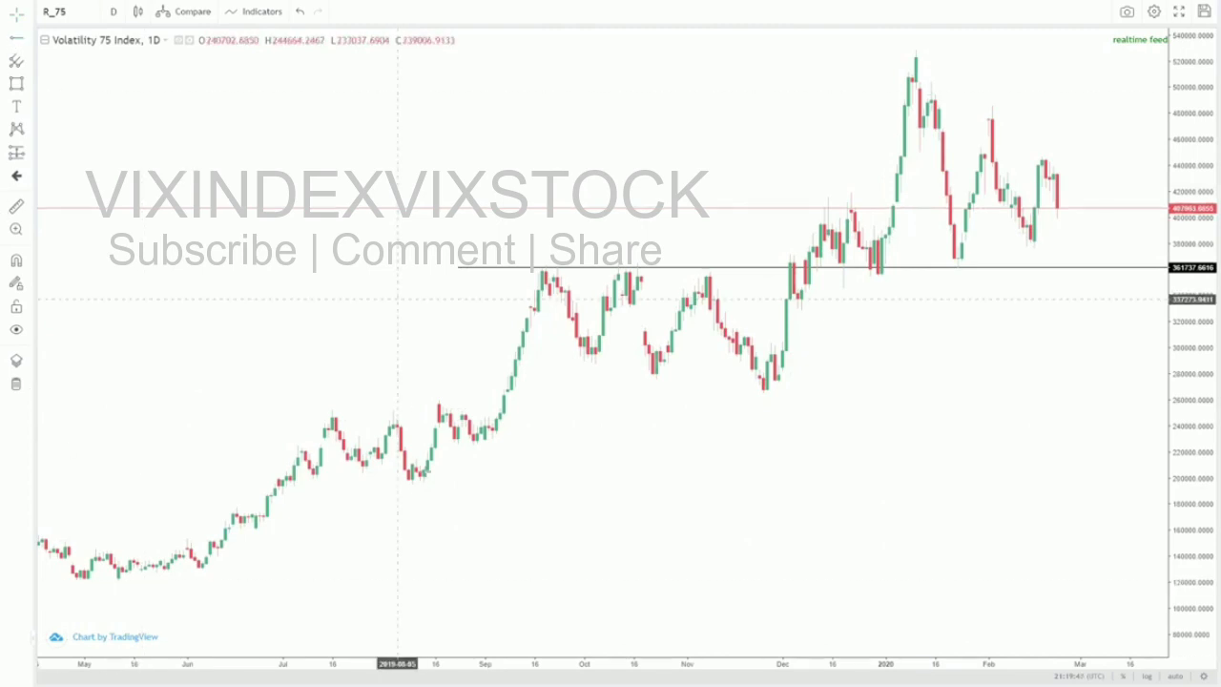
{"action": "left_click", "coordinate": [379, 482]}
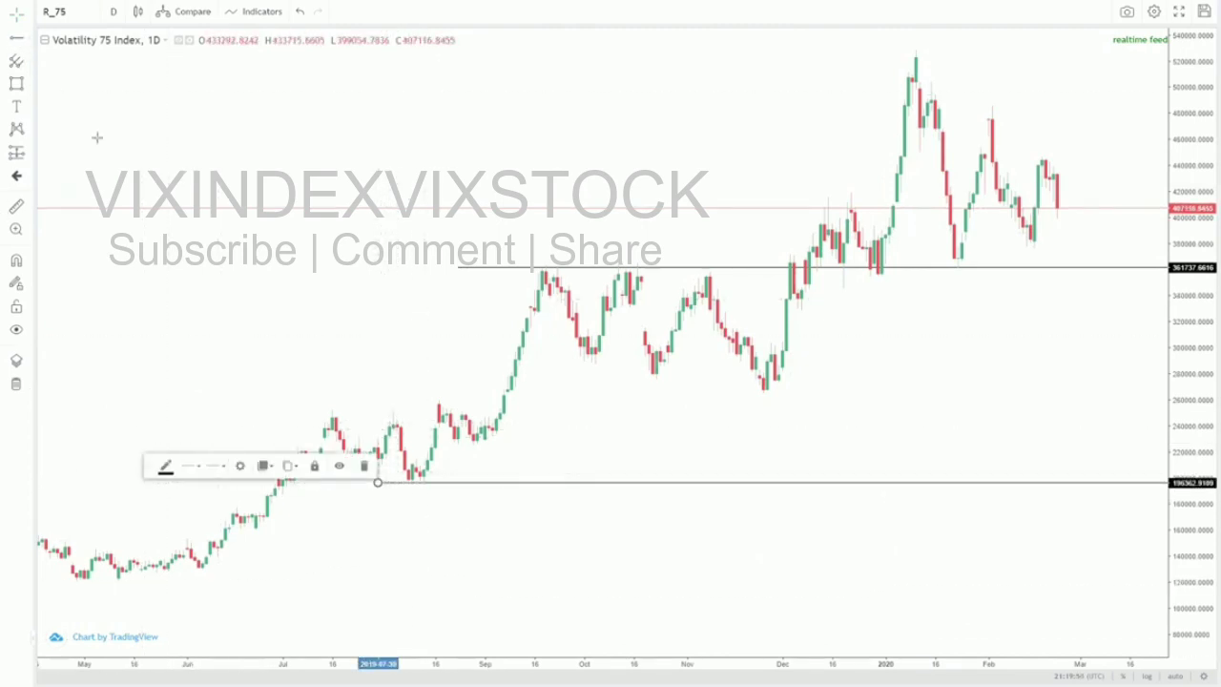
{"action": "left_click", "coordinate": [16, 37]}
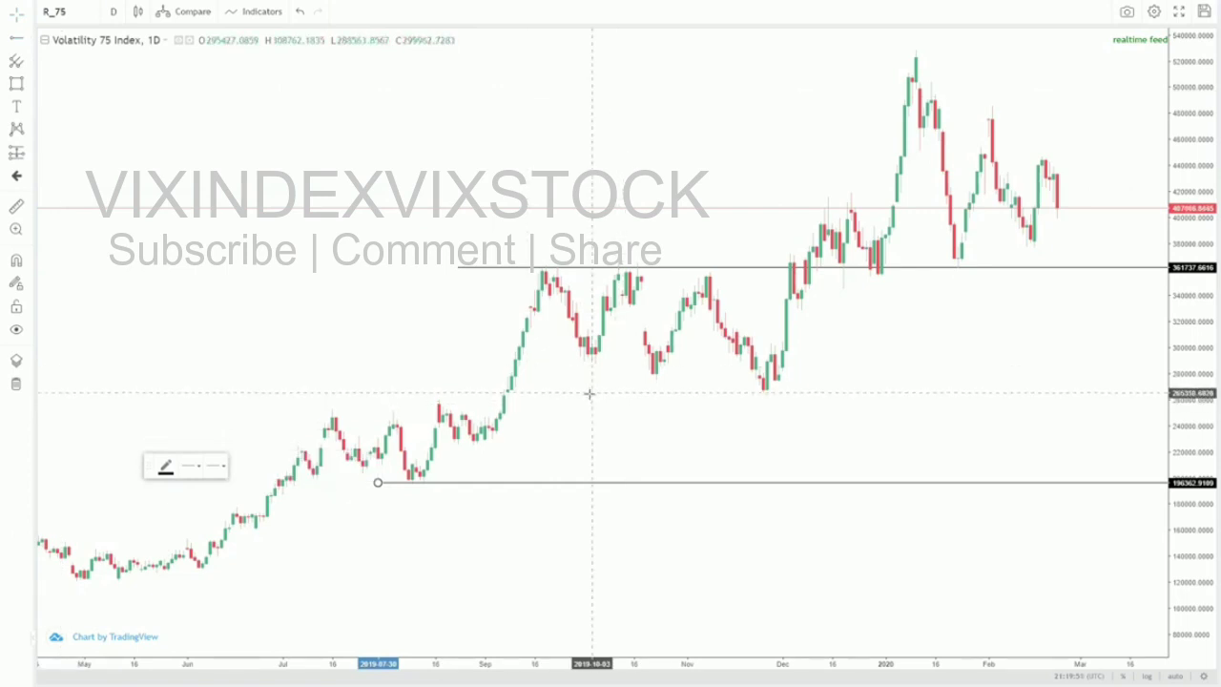
{"action": "left_click", "coordinate": [477, 363]}
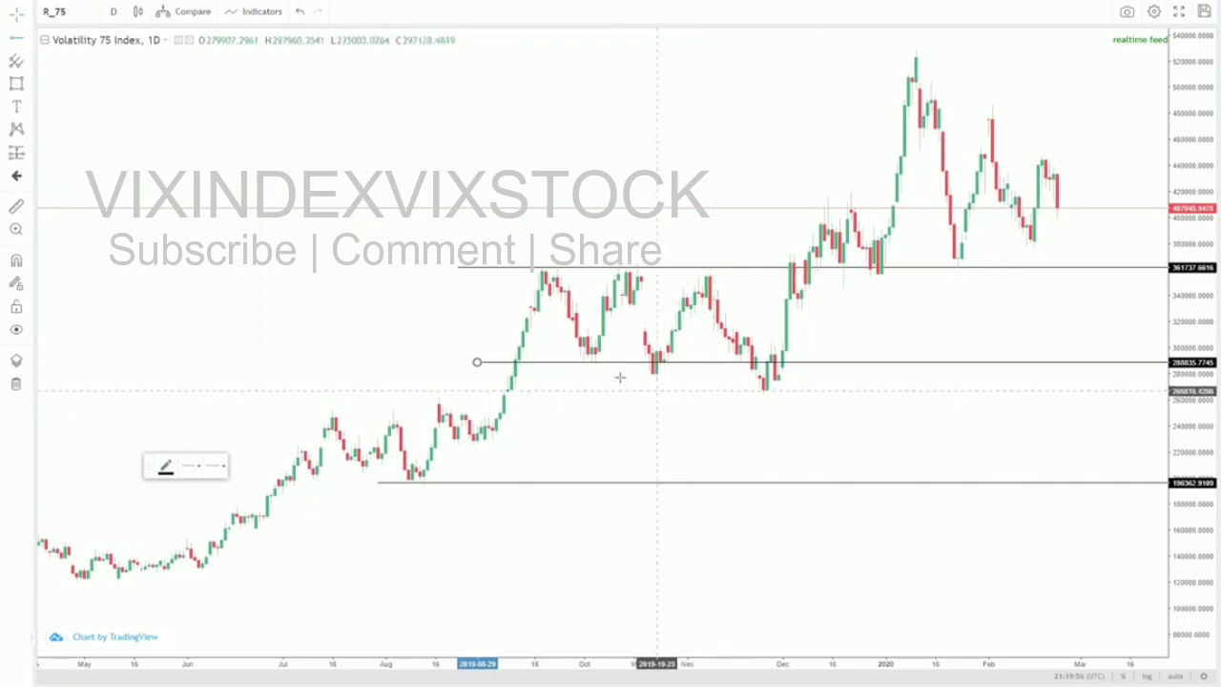
{"action": "left_click", "coordinate": [690, 388]}
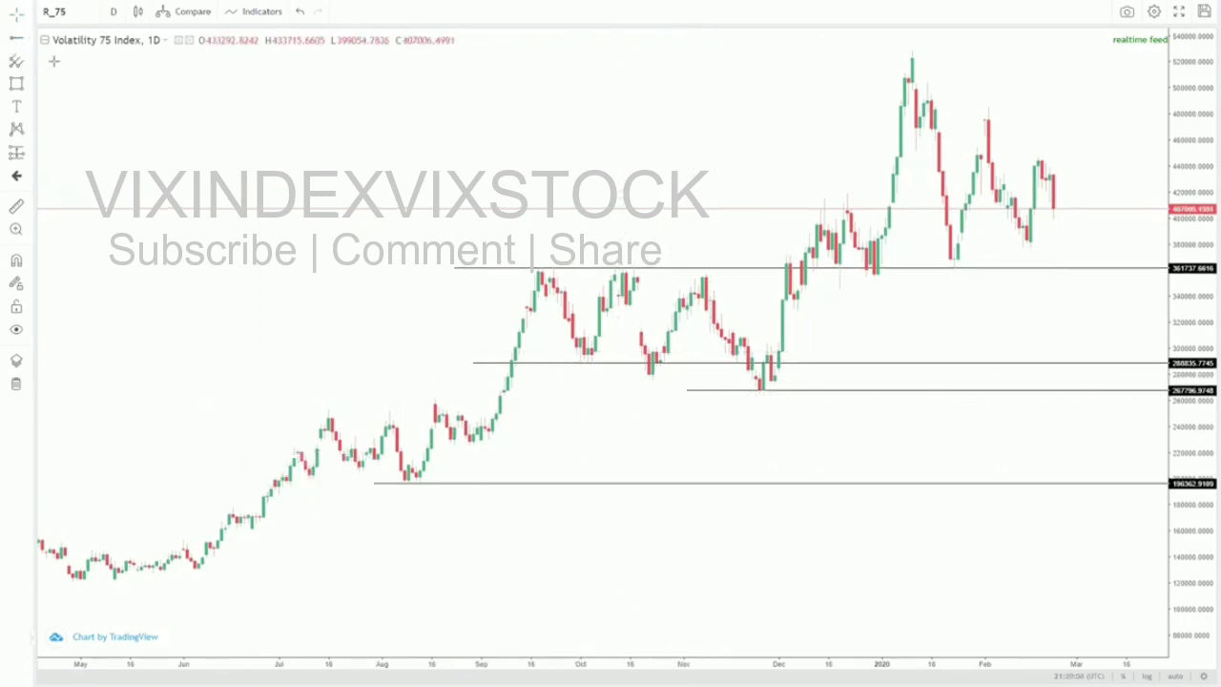
- Draw a horizontal ray at the February 2020 low, about 377834, and replace the September-high ray with one at the December low, about 346831
{"action": "left_click", "coordinate": [16, 37]}
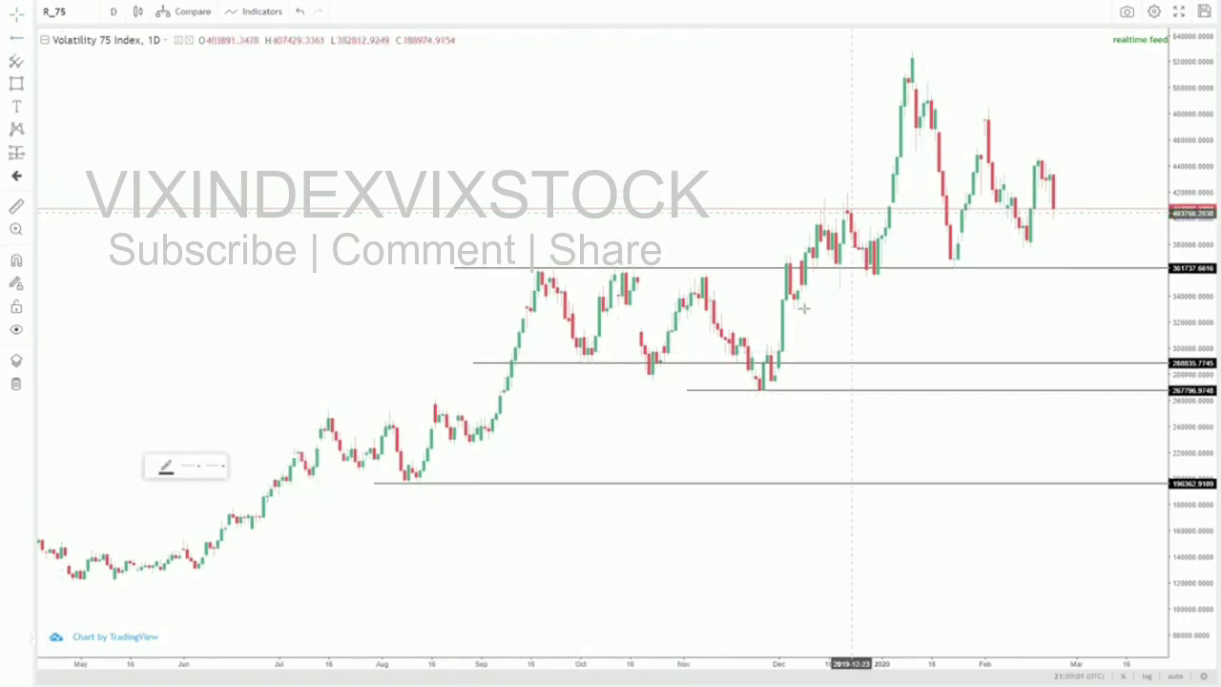
{"action": "left_click", "coordinate": [985, 247]}
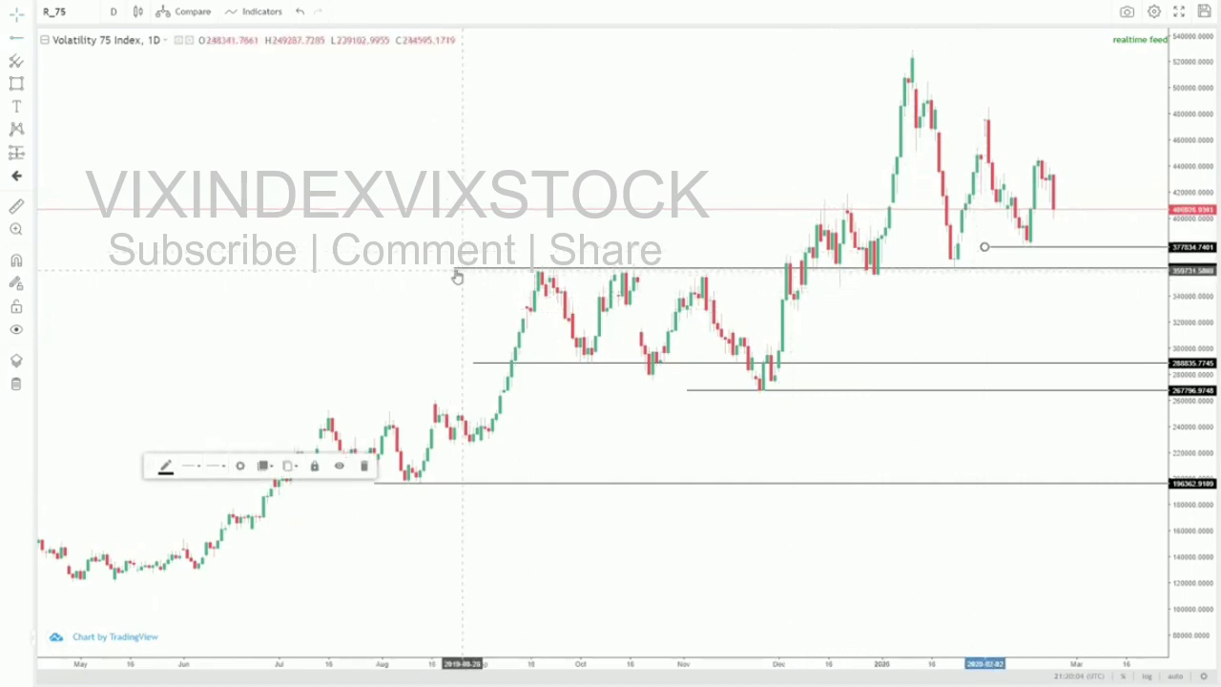
{"action": "left_click", "coordinate": [736, 288]}
- Draw a horizontal ray from early January 2020 at the late-January swing low, about 361198
{"action": "left_click_drag", "start_coordinate": [806, 220], "coordinate": [583, 231]}
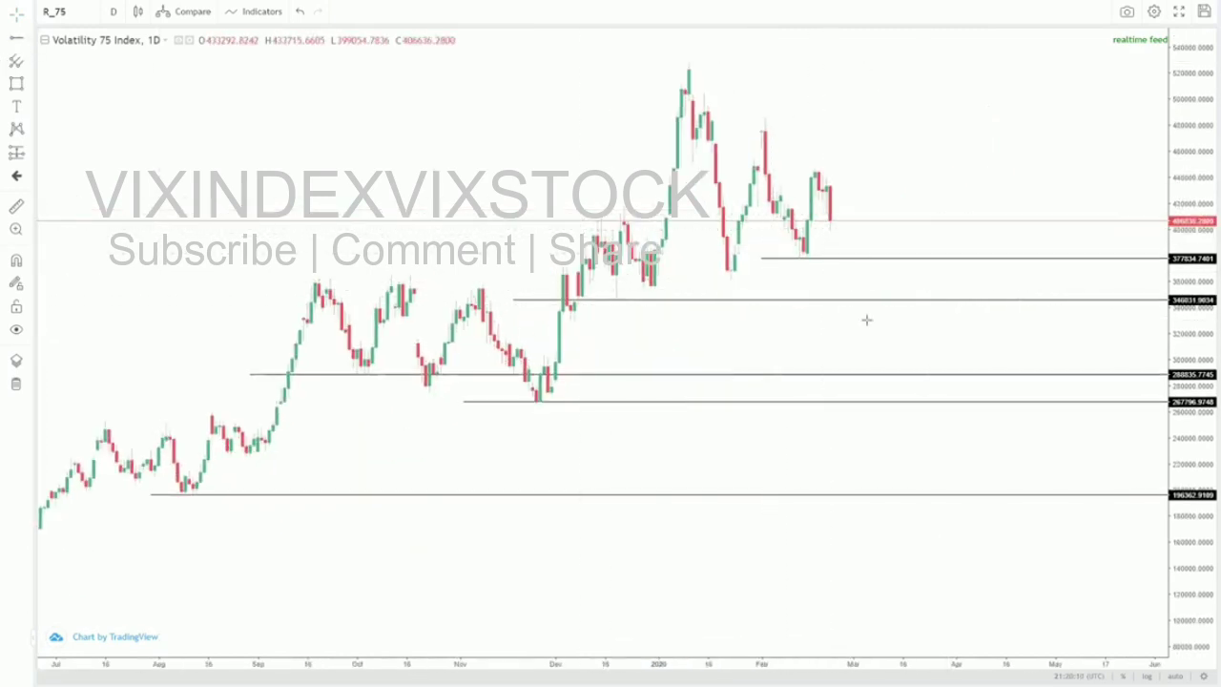
{"action": "left_click", "coordinate": [818, 299]}
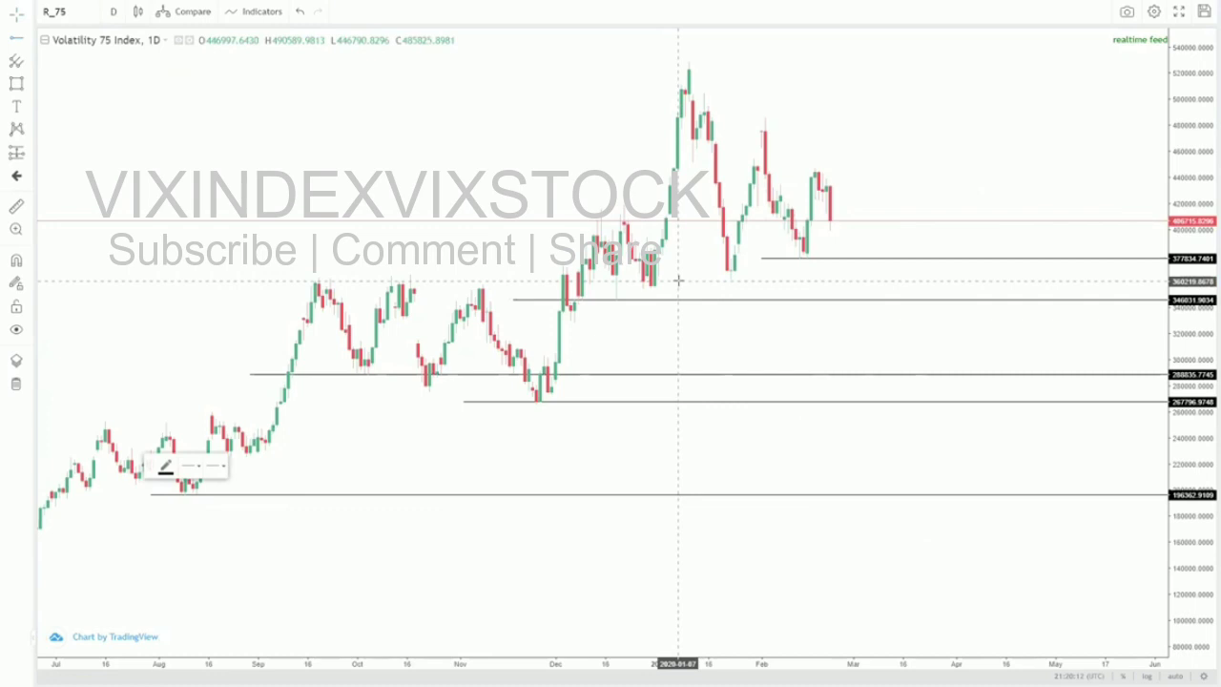
{"action": "left_click", "coordinate": [678, 280]}
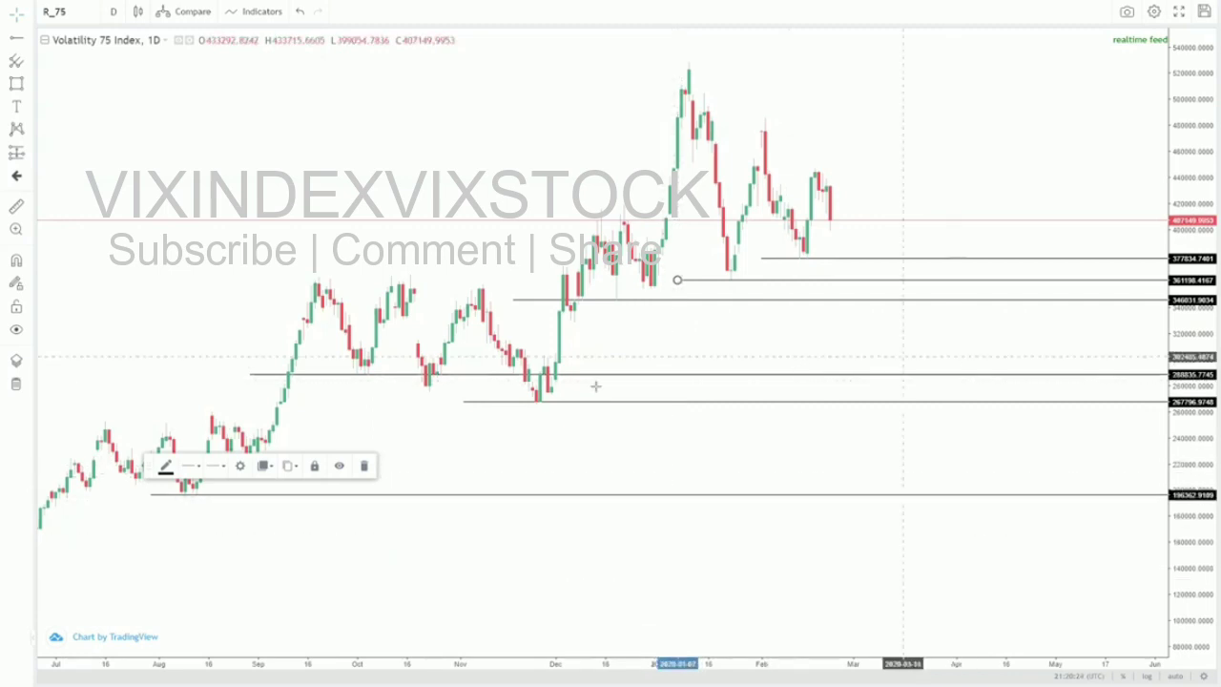
{"action": "left_click_drag", "start_coordinate": [566, 362], "coordinate": [644, 349]}
{"action": "left_click_drag", "start_coordinate": [392, 539], "coordinate": [527, 498]}
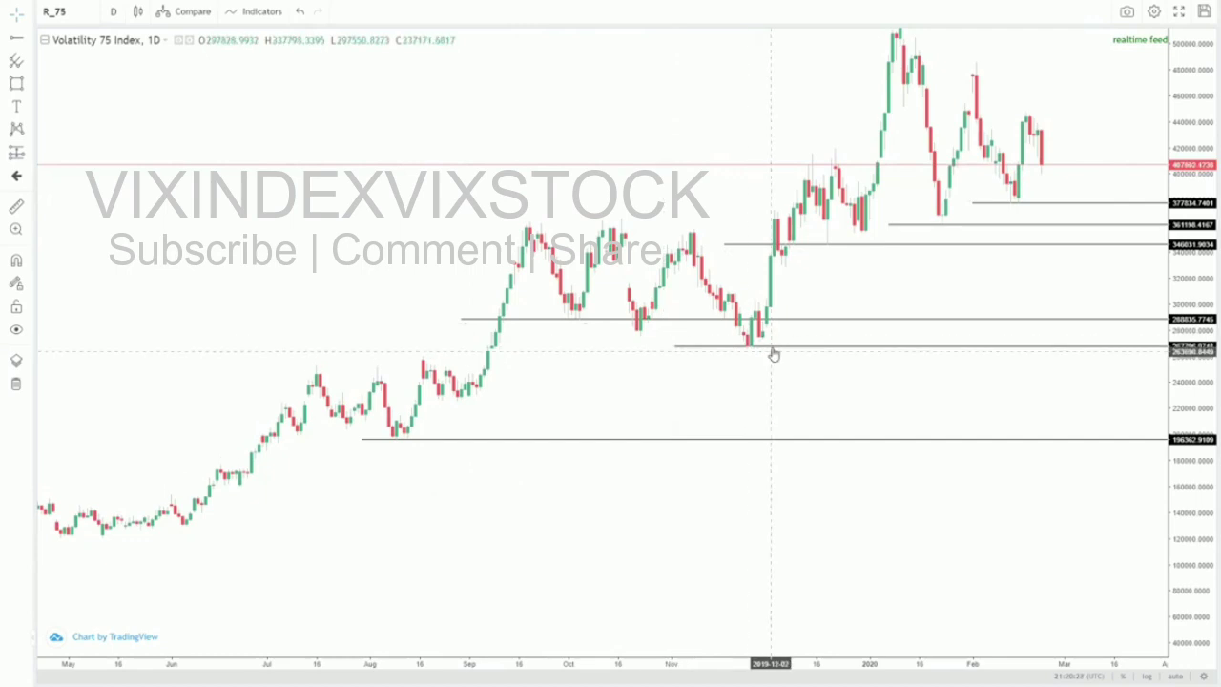
{"action": "scroll", "coordinate": [646, 142], "scroll_direction": "right", "scroll_amount": 5}
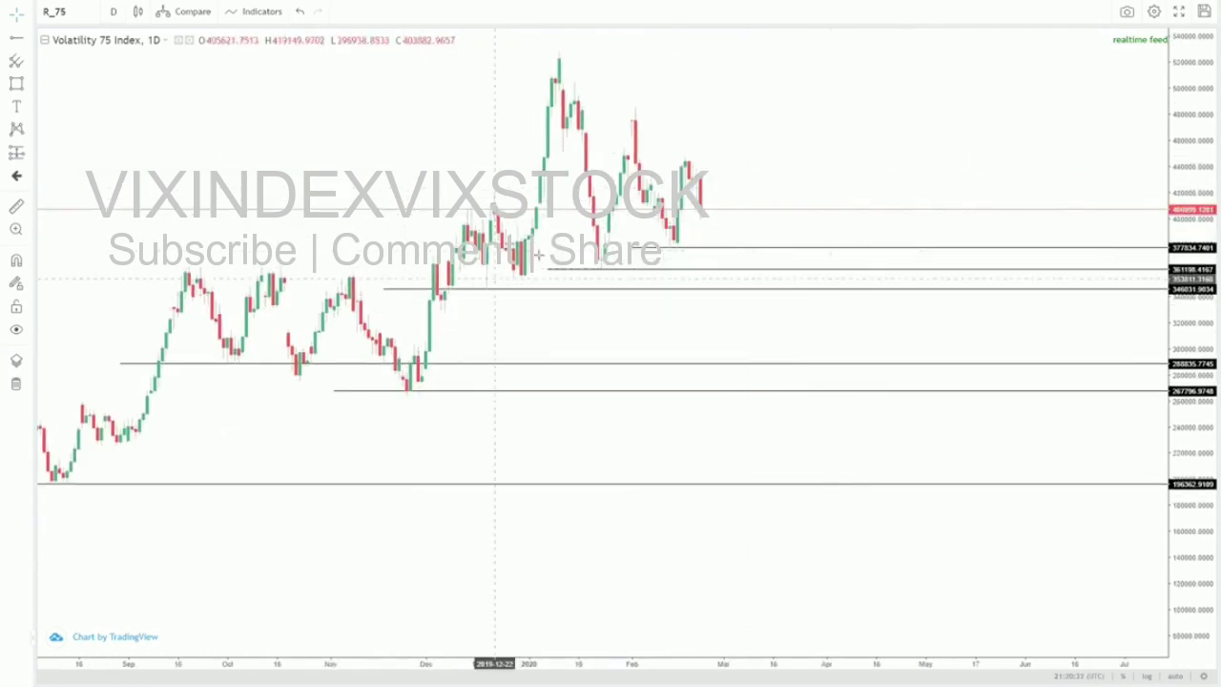
- Draw a trend line from the late-November 2019 low at about 263900, under the rising lows, to late March 2020 at about 436797
{"action": "scroll", "coordinate": [753, 262], "scroll_direction": "up", "scroll_amount": 4}
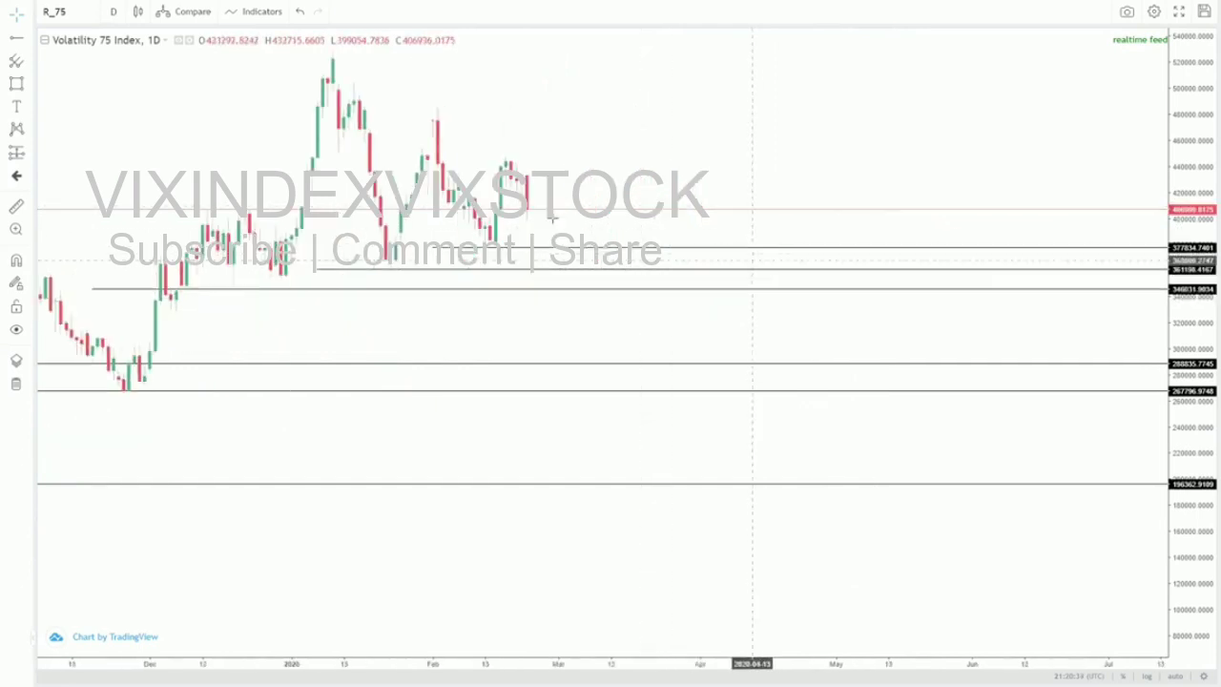
{"action": "left_click_drag", "start_coordinate": [568, 188], "coordinate": [869, 191]}
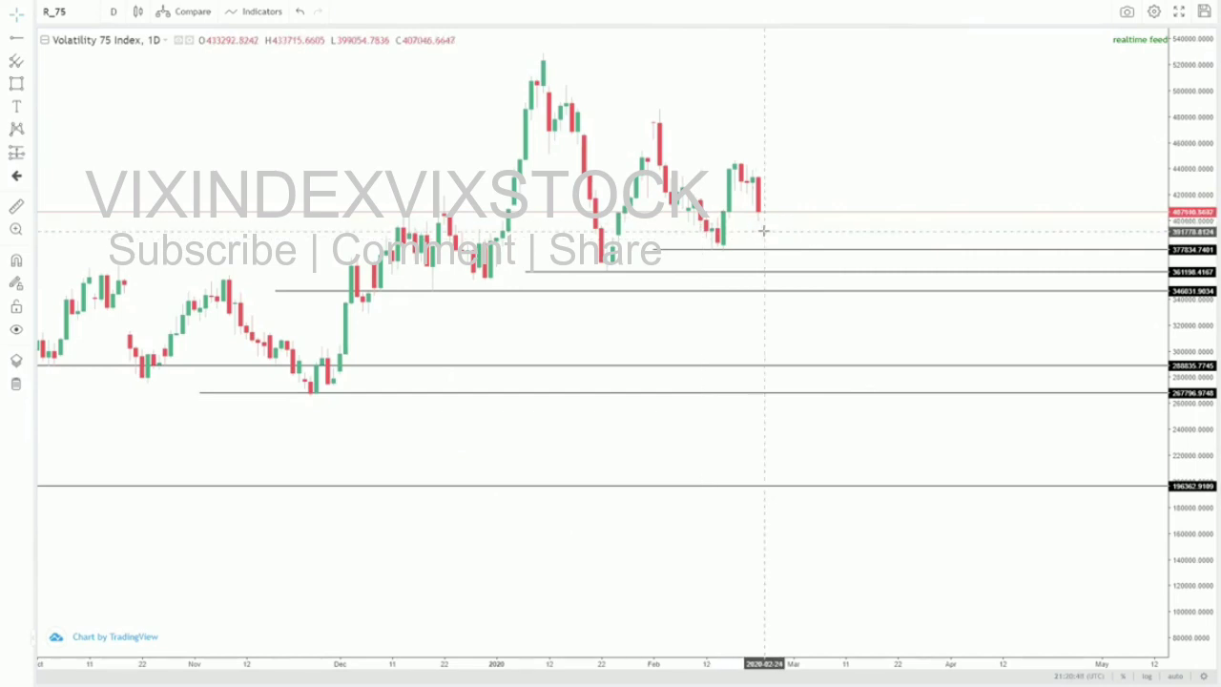
{"action": "left_click", "coordinate": [32, 38]}
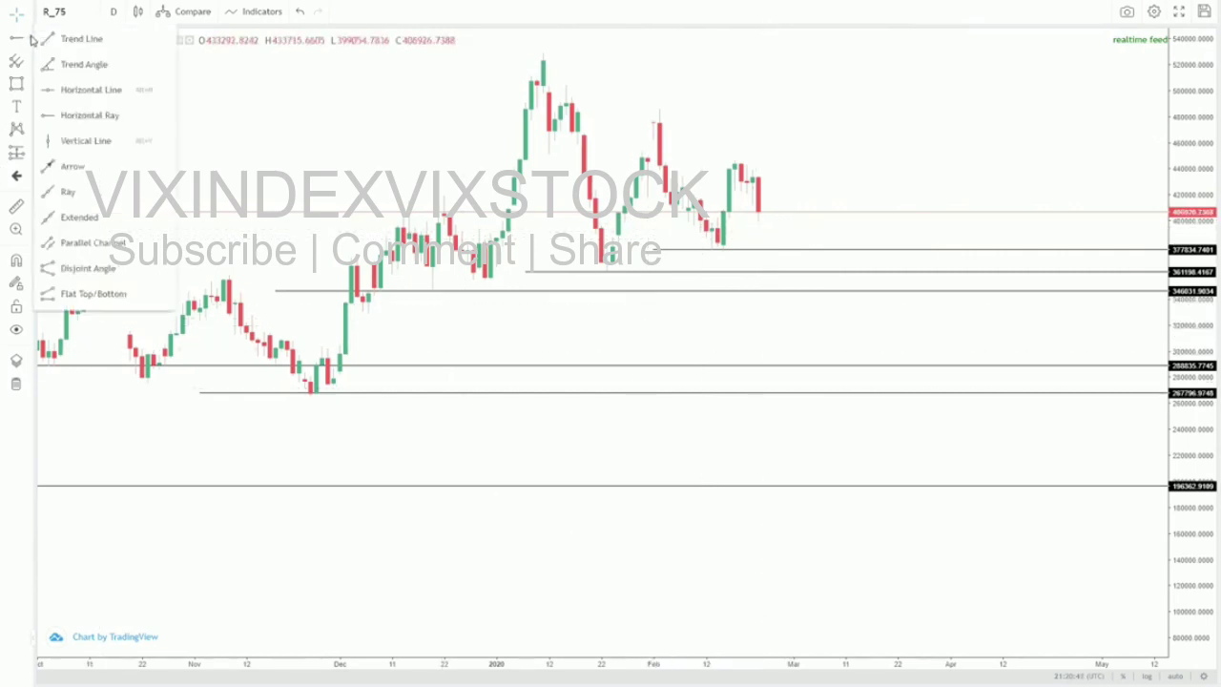
{"action": "left_click", "coordinate": [51, 40]}
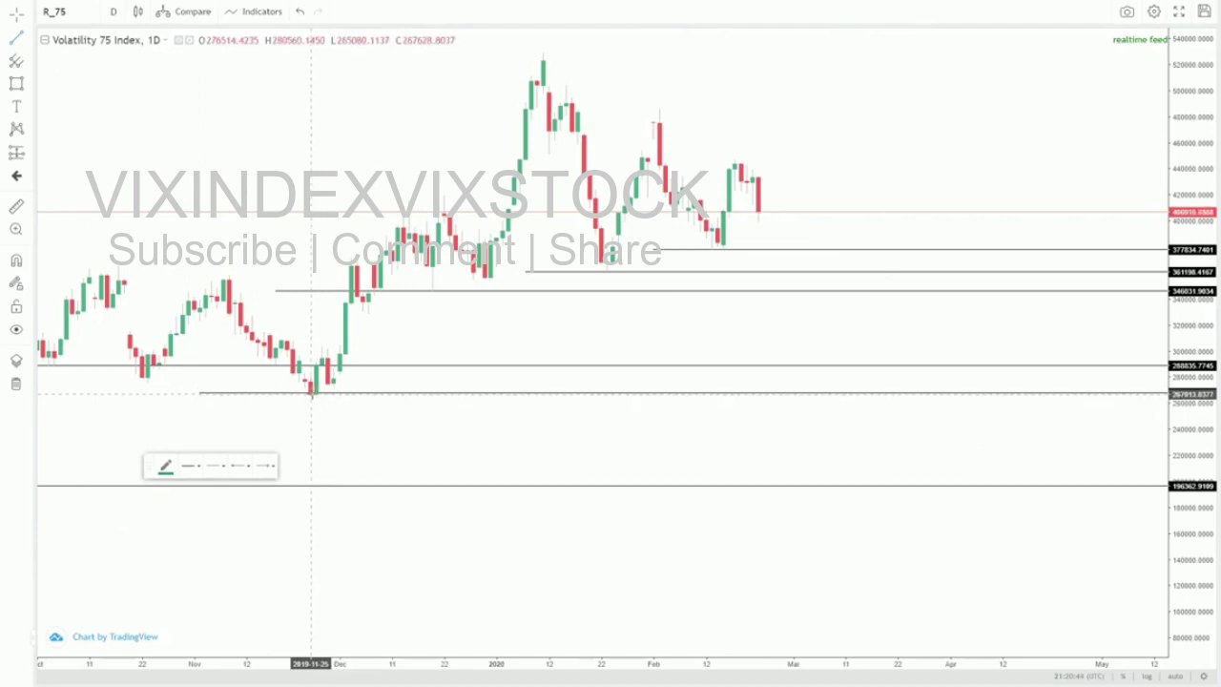
{"action": "left_click", "coordinate": [938, 177]}
{"action": "left_click", "coordinate": [932, 174]}
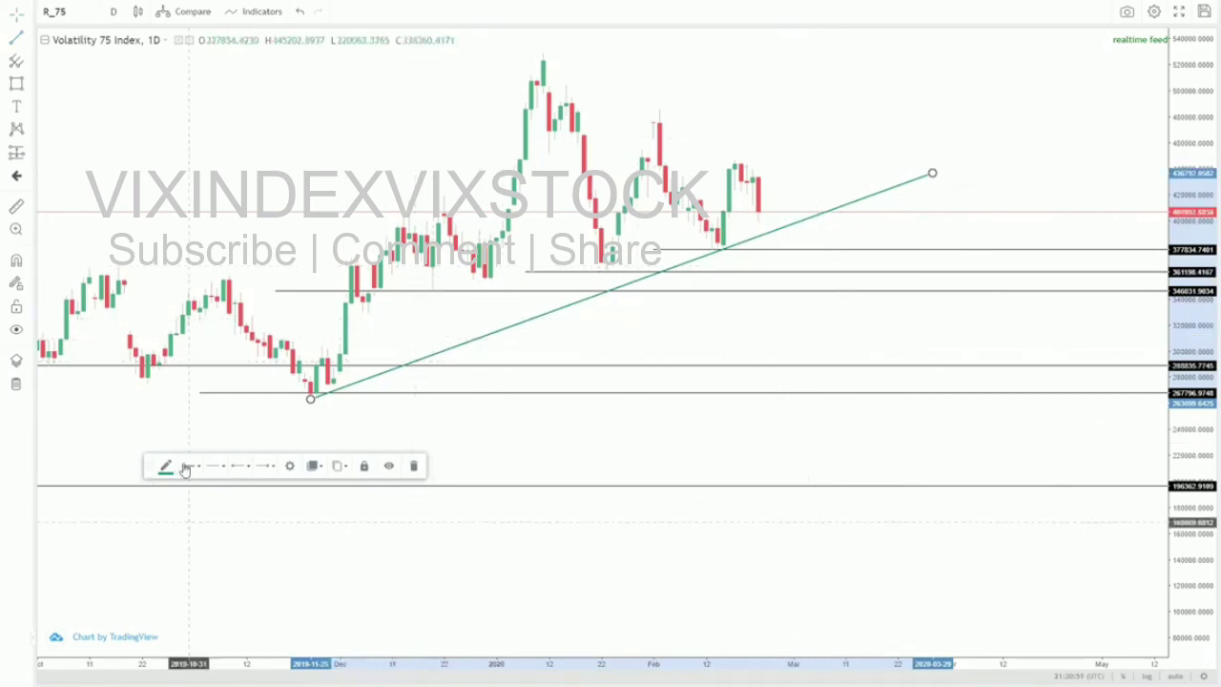
- Set the rising trend line to the thinnest line width and colour it black
{"action": "left_click", "coordinate": [193, 493]}
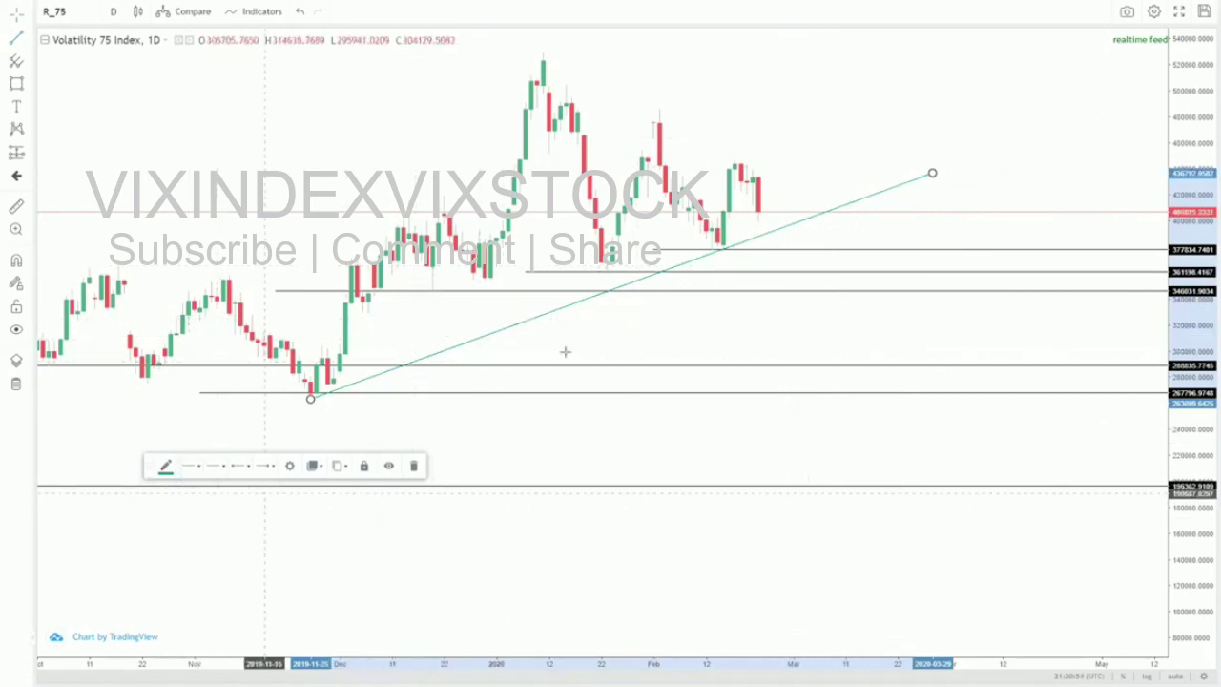
{"action": "left_click", "coordinate": [498, 342]}
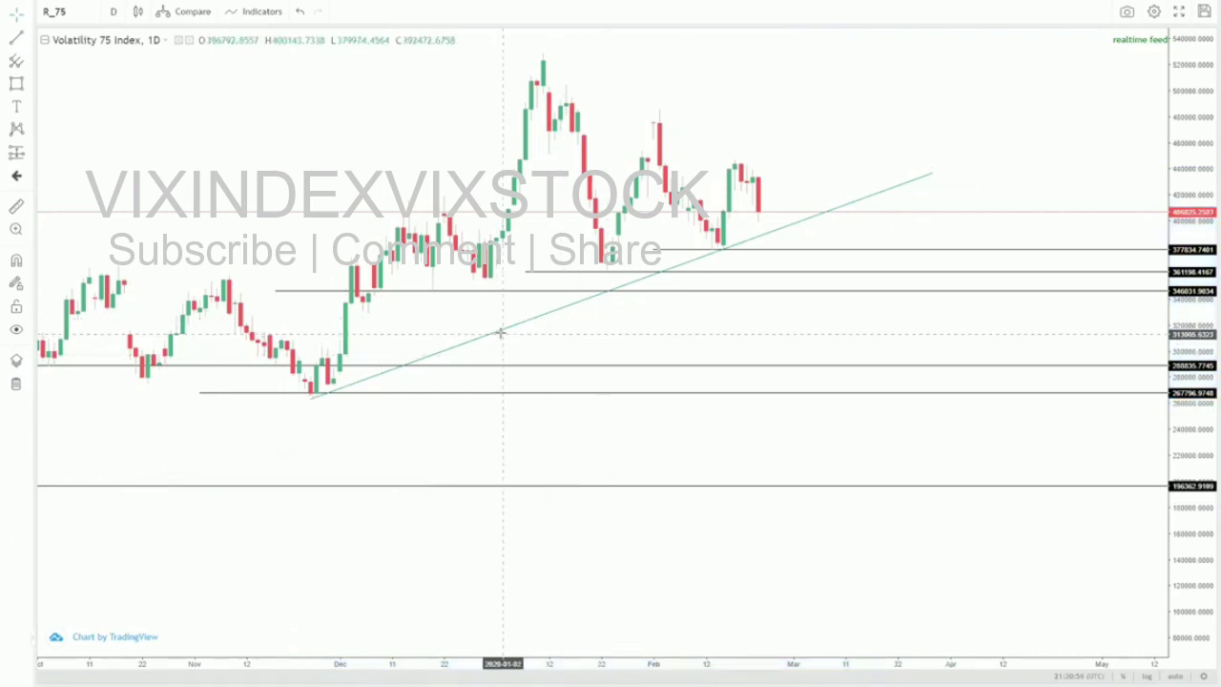
{"action": "left_click", "coordinate": [506, 334]}
{"action": "left_click", "coordinate": [168, 468]}
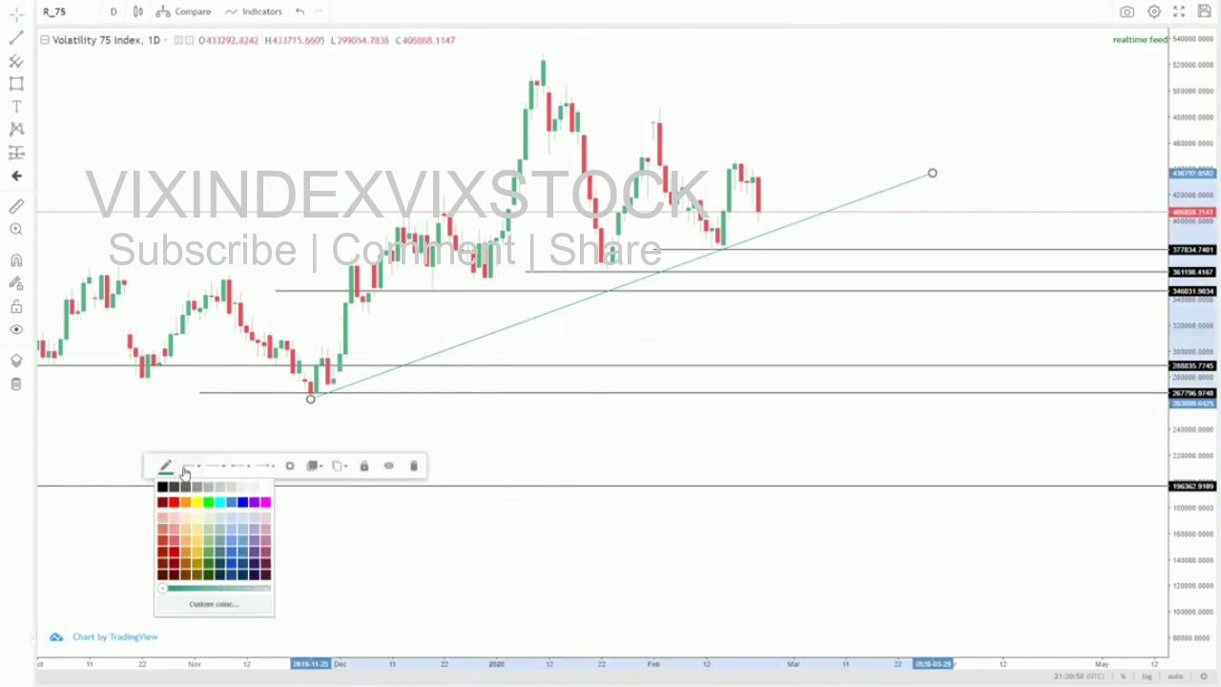
{"action": "left_click", "coordinate": [163, 486]}
{"action": "left_click_drag", "start_coordinate": [462, 404], "coordinate": [633, 394]}
{"action": "scroll", "coordinate": [639, 431], "scroll_direction": "down", "scroll_amount": 1}
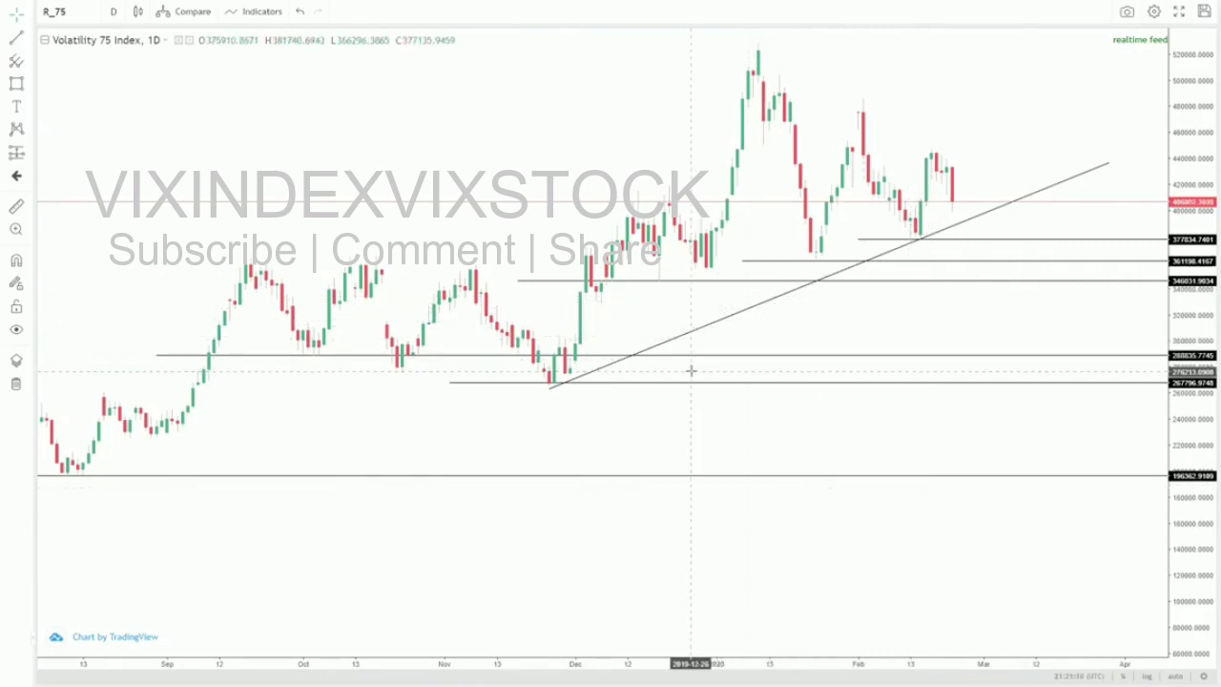
- Remove all drawings from the chart, including the horizontal rays and the trend line
{"action": "right_click", "coordinate": [674, 316]}
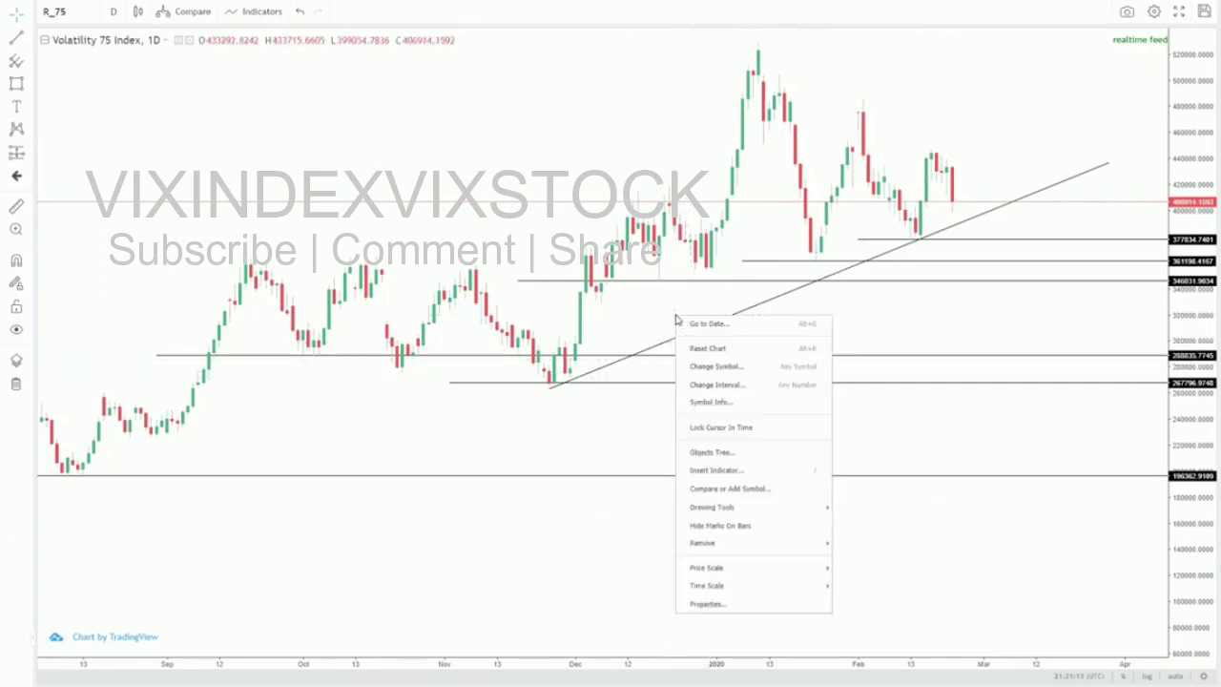
{"action": "left_click", "coordinate": [593, 356]}
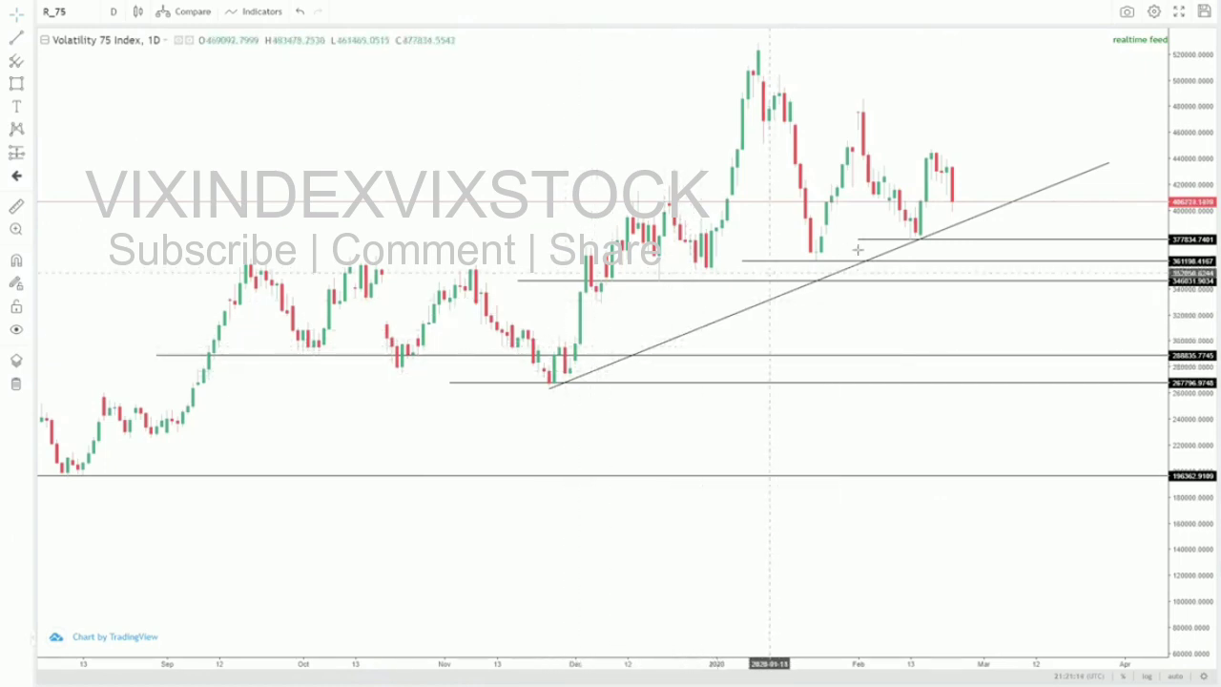
{"action": "right_click", "coordinate": [899, 309]}
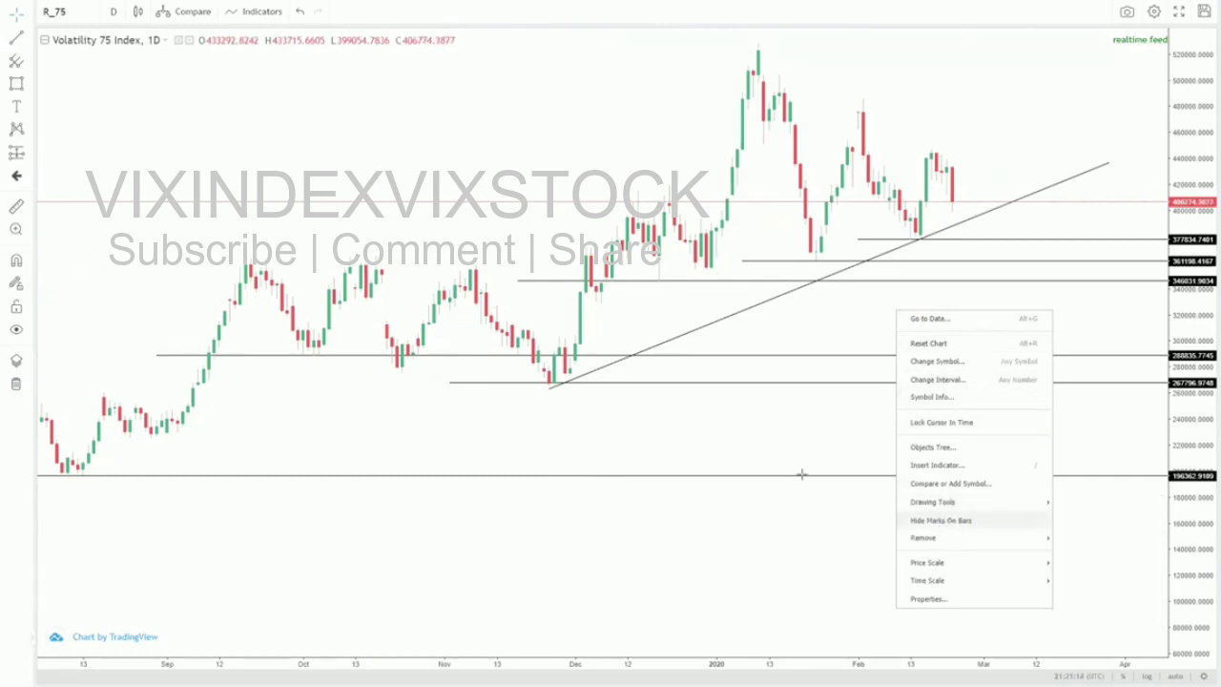
{"action": "right_click", "coordinate": [801, 442]}
{"action": "mouse_move", "coordinate": [859, 628]}
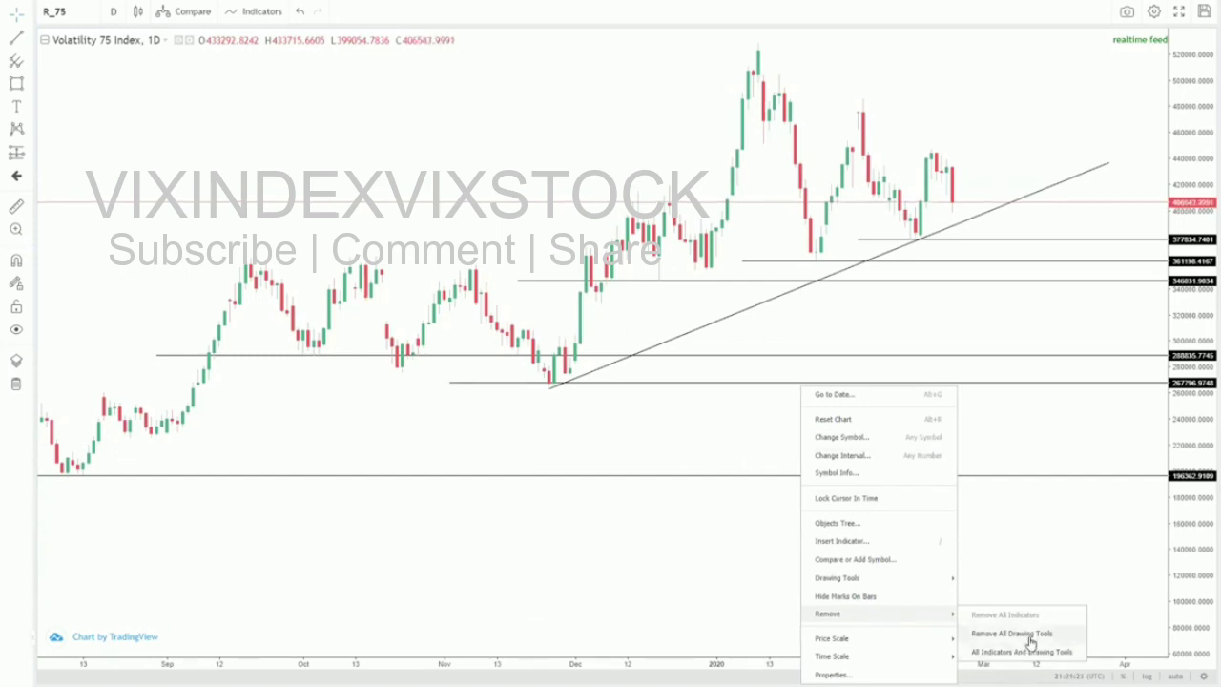
{"action": "left_click", "coordinate": [1030, 641]}
- Draw a rectangle over the late-January 2020 low, from 22 January to early April, between about 377143 and 360800
{"action": "scroll", "coordinate": [785, 267], "scroll_direction": "up", "scroll_amount": 3}
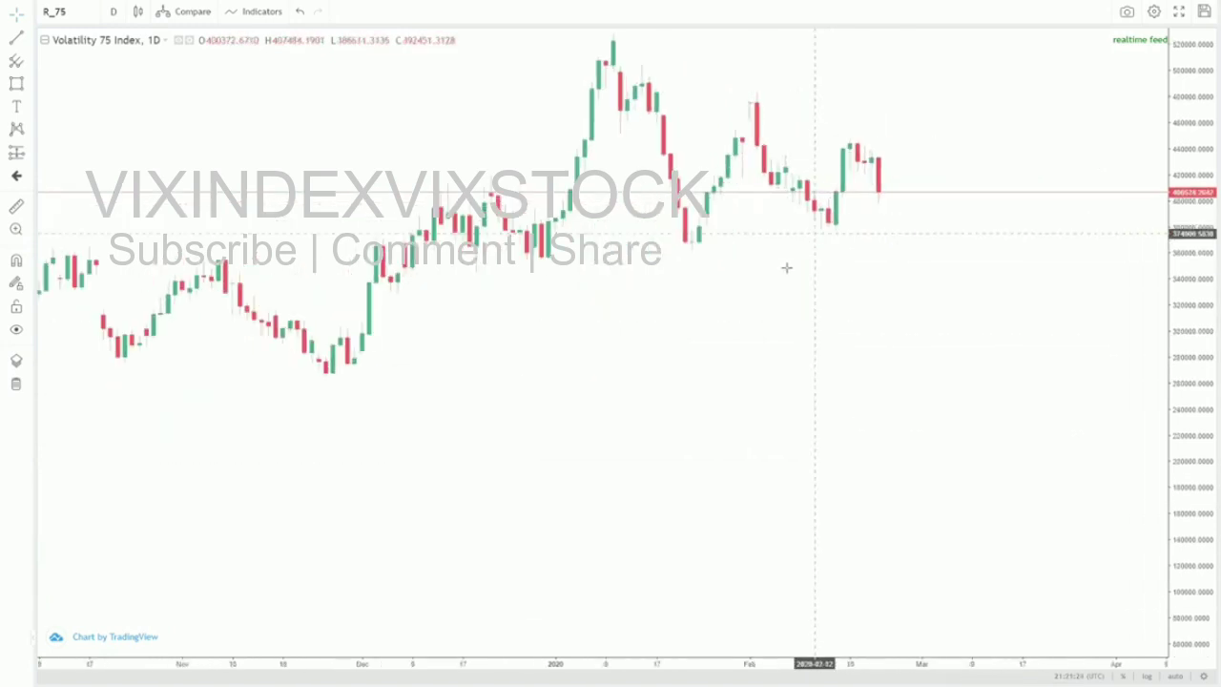
{"action": "left_click_drag", "start_coordinate": [867, 308], "coordinate": [723, 369]}
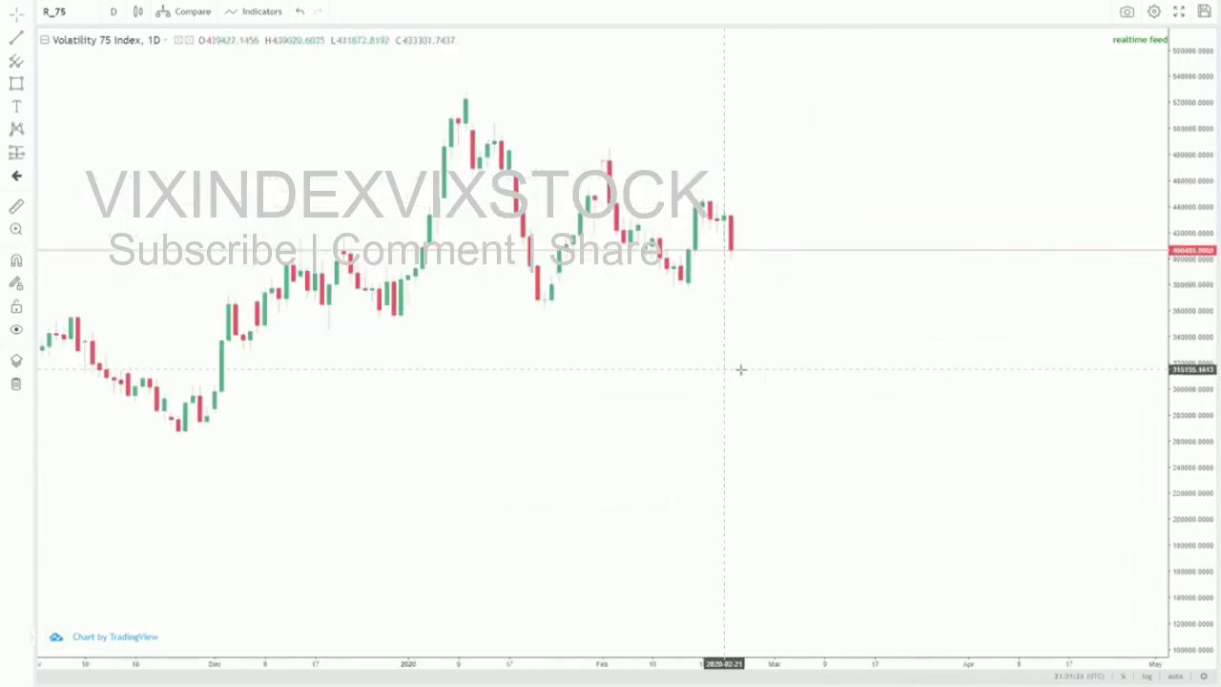
{"action": "scroll", "coordinate": [751, 369], "scroll_direction": "up", "scroll_amount": 1}
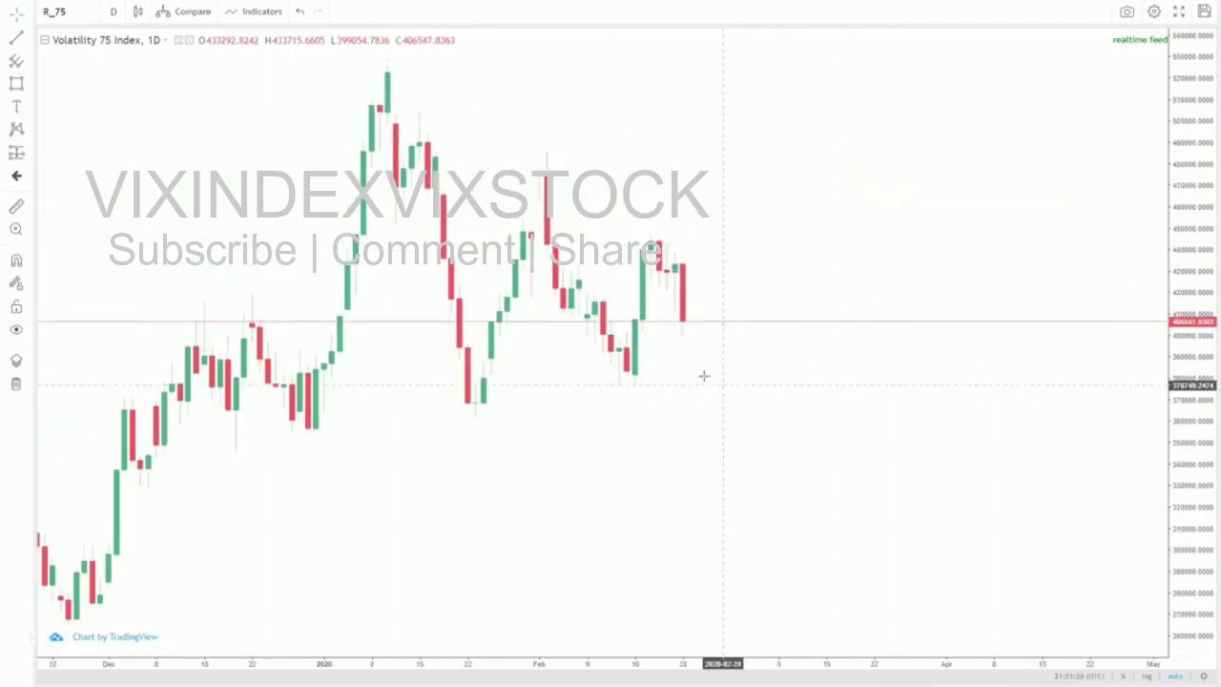
{"action": "scroll", "coordinate": [840, 368], "scroll_direction": "up", "scroll_amount": 2}
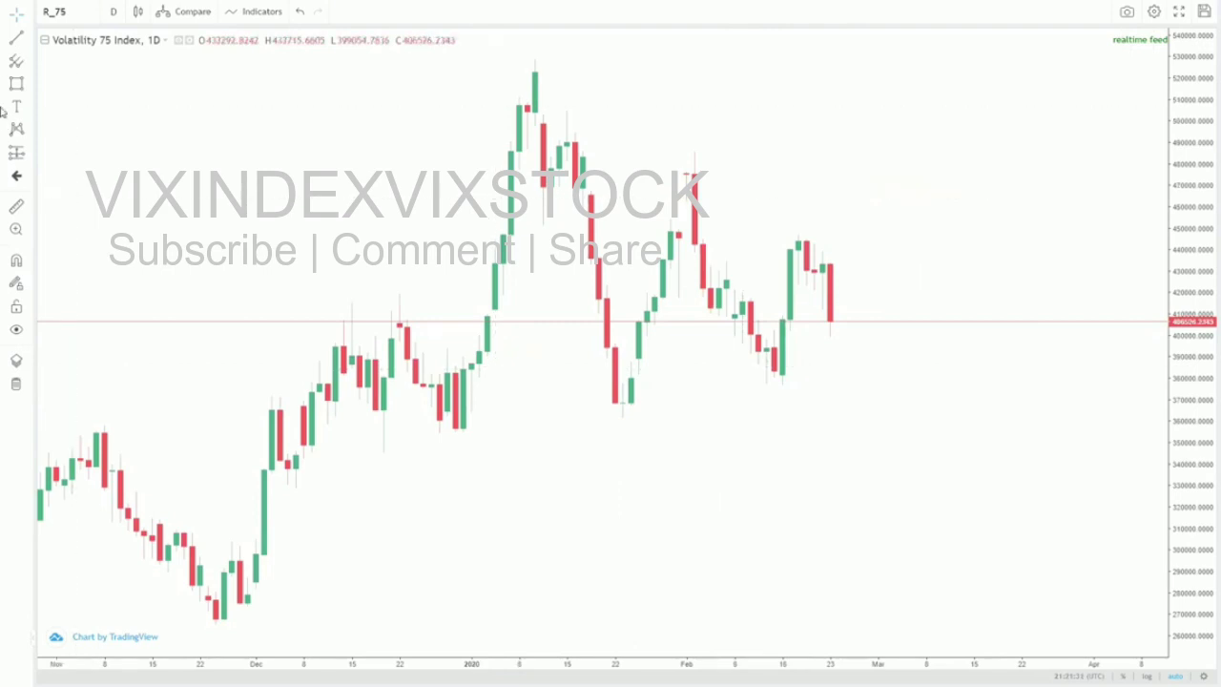
{"action": "left_click", "coordinate": [373, 278]}
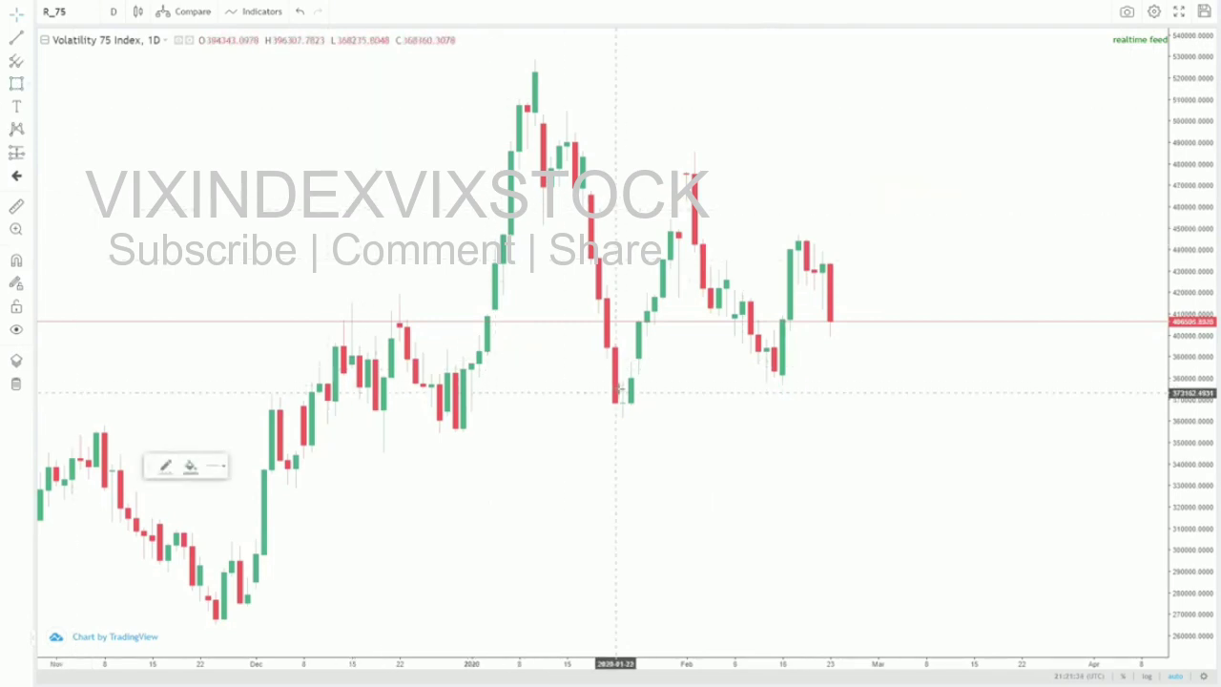
{"action": "mouse_move", "coordinate": [615, 384]}
{"action": "left_mouse_down"}
{"action": "mouse_move", "coordinate": [747, 436]}
{"action": "mouse_move", "coordinate": [1149, 449]}
{"action": "mouse_move", "coordinate": [1119, 410]}
{"action": "mouse_move", "coordinate": [1133, 418]}
{"action": "left_mouse_up"}
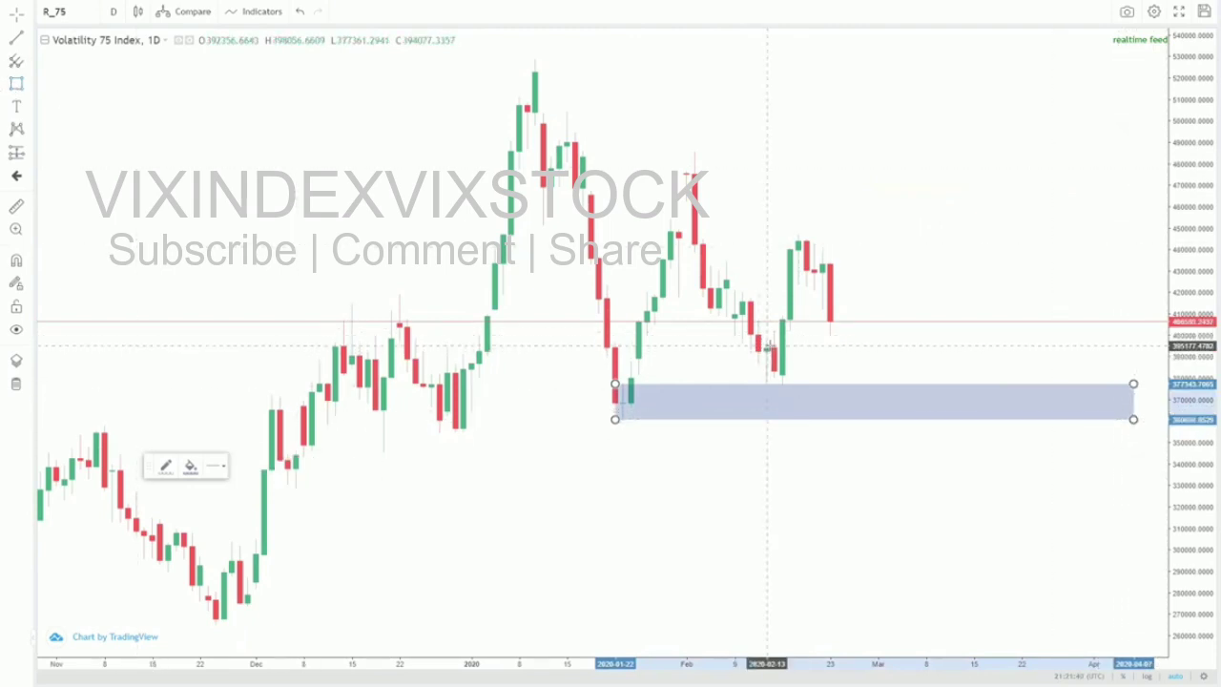
- Draw a rectangle from the 13 February 2020 candle to late March, between about 402905 and 379127, and delete the late-January rectangle
{"action": "left_click_drag", "start_coordinate": [767, 345], "coordinate": [414, 513]}
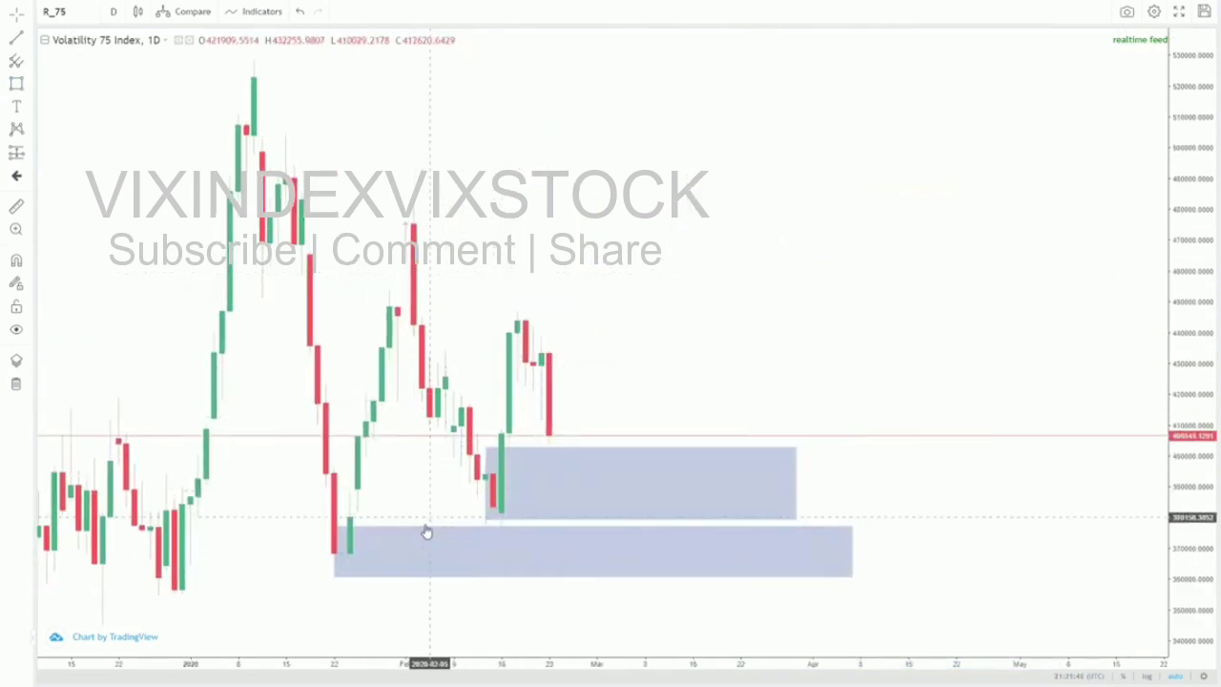
{"action": "left_click", "coordinate": [427, 531]}
{"action": "key", "text": "Delete"}
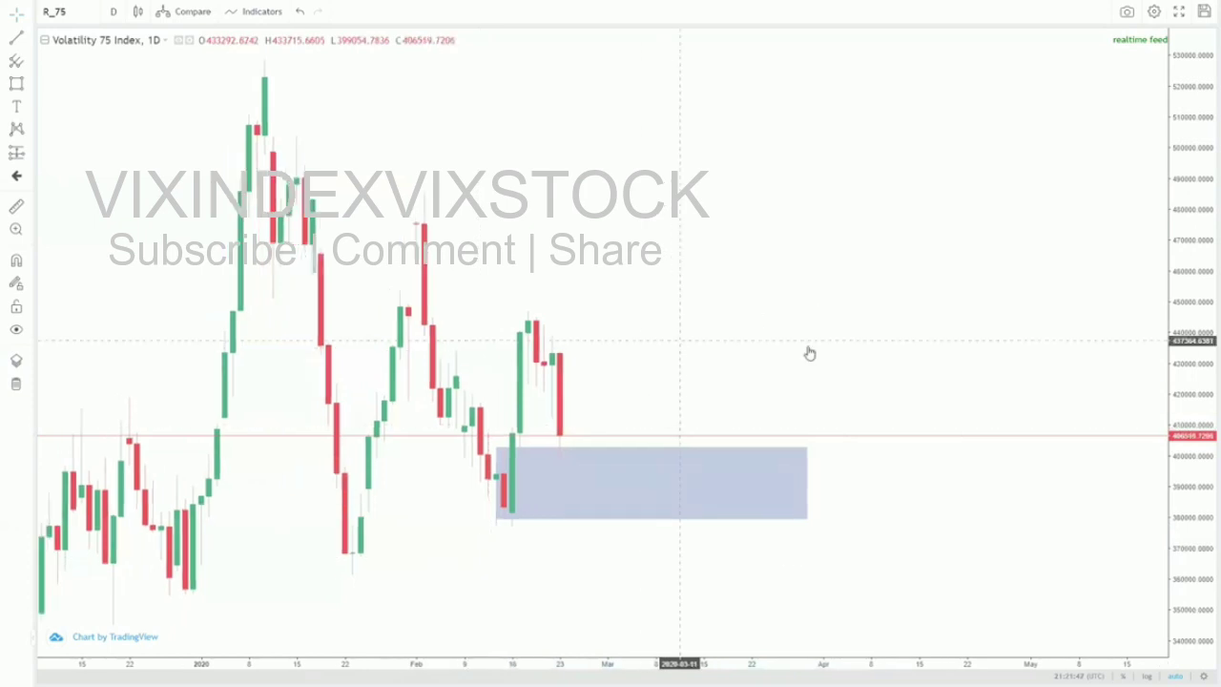
- Extend the bottom edge of the February rectangle down to the mid-February wick low
{"action": "left_click_drag", "start_coordinate": [809, 352], "coordinate": [979, 358]}
{"action": "left_click", "coordinate": [666, 382]}
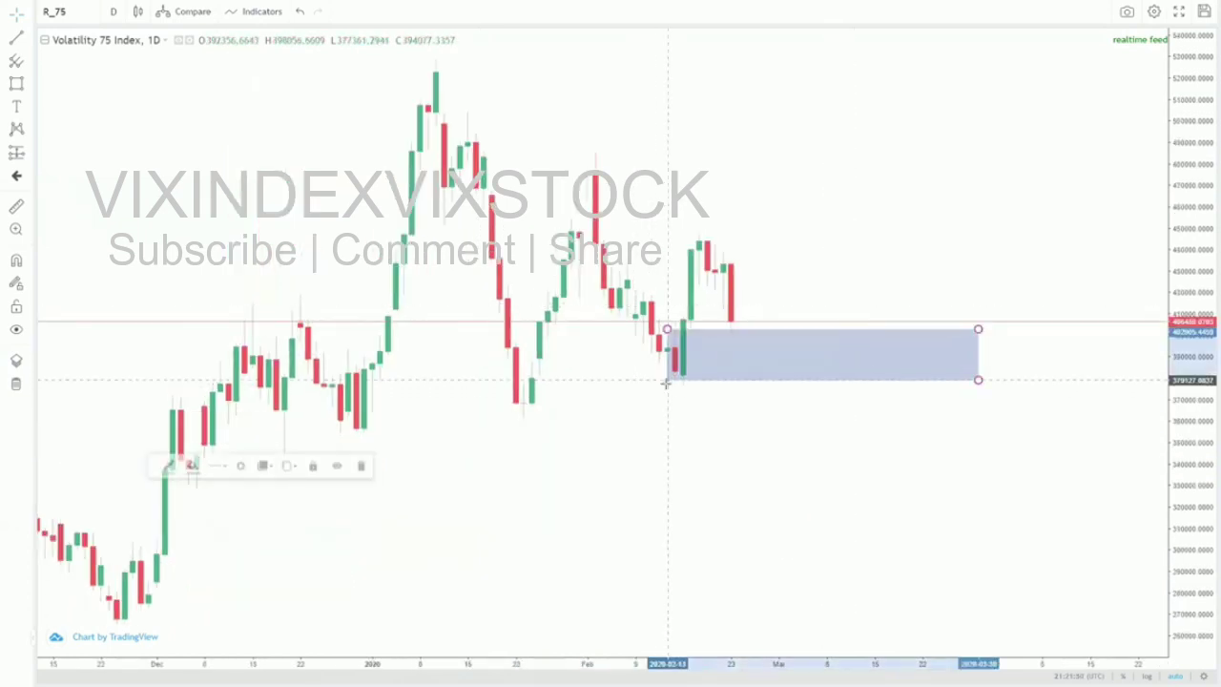
{"action": "left_click_drag", "start_coordinate": [666, 382], "coordinate": [667, 387]}
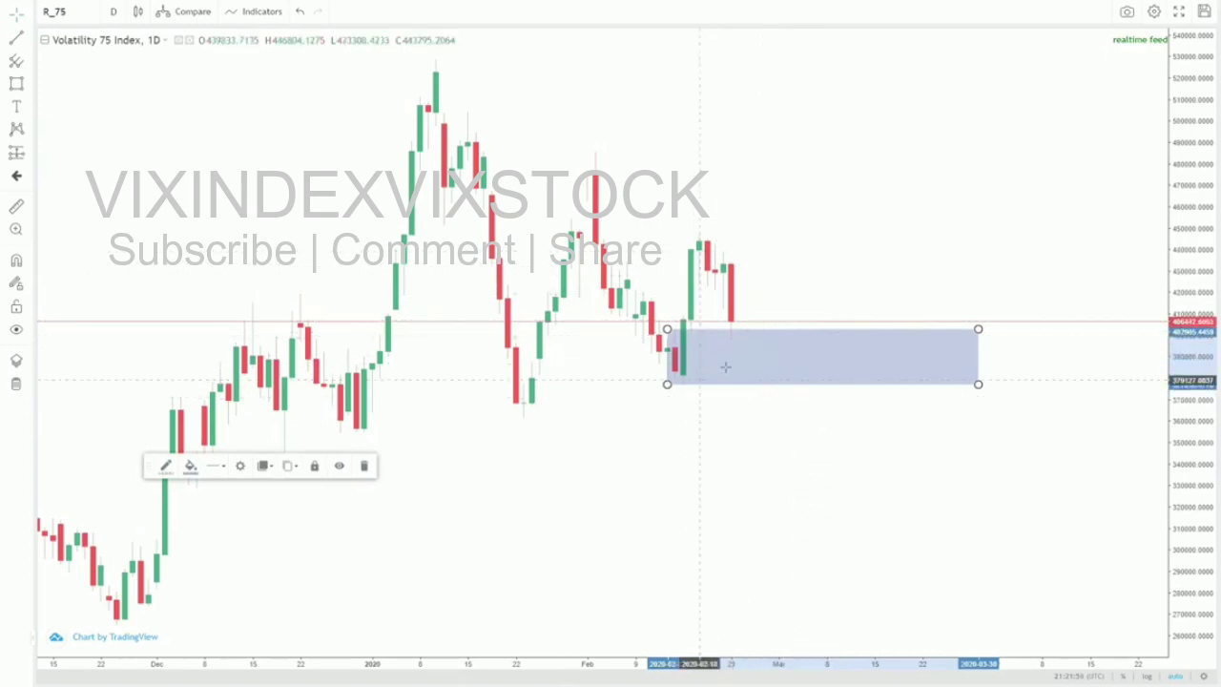
{"action": "left_click", "coordinate": [771, 497]}
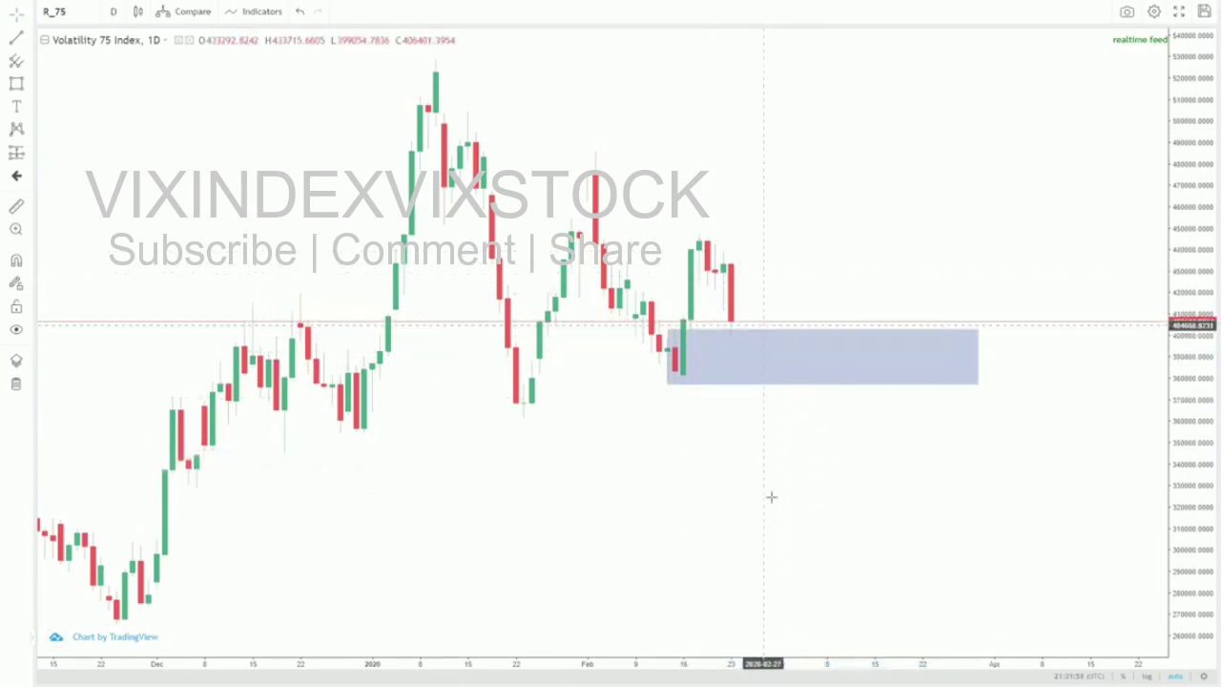
- Place a long position at the latest candle with entry at about 403283, target at about 521580 and stop at about 369400
{"action": "left_click", "coordinate": [17, 155]}
{"action": "left_click", "coordinate": [731, 327]}
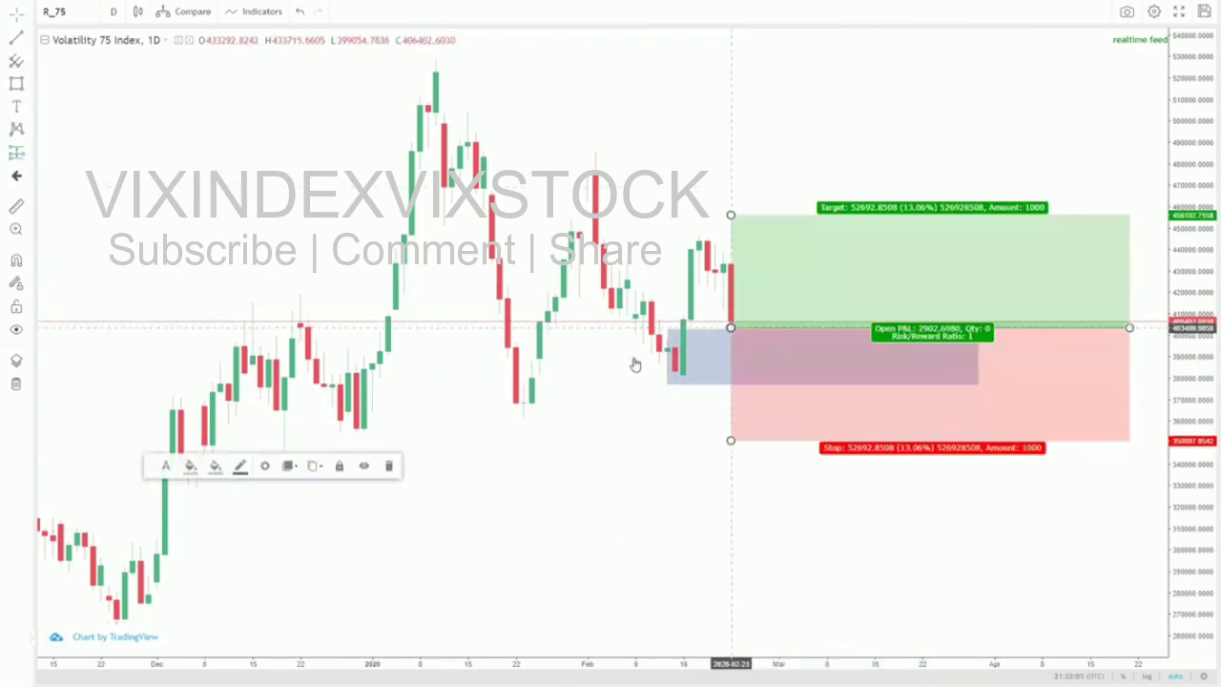
{"action": "left_click_drag", "start_coordinate": [740, 146], "coordinate": [730, 74]}
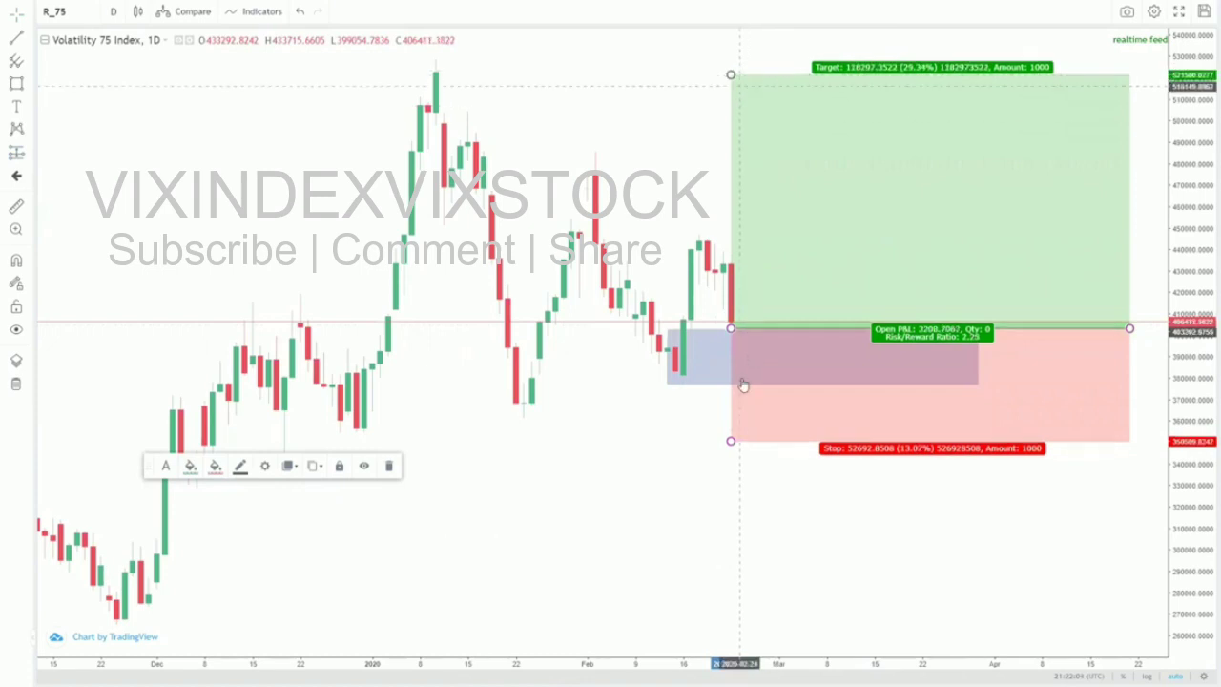
{"action": "left_click_drag", "start_coordinate": [731, 441], "coordinate": [732, 447]}
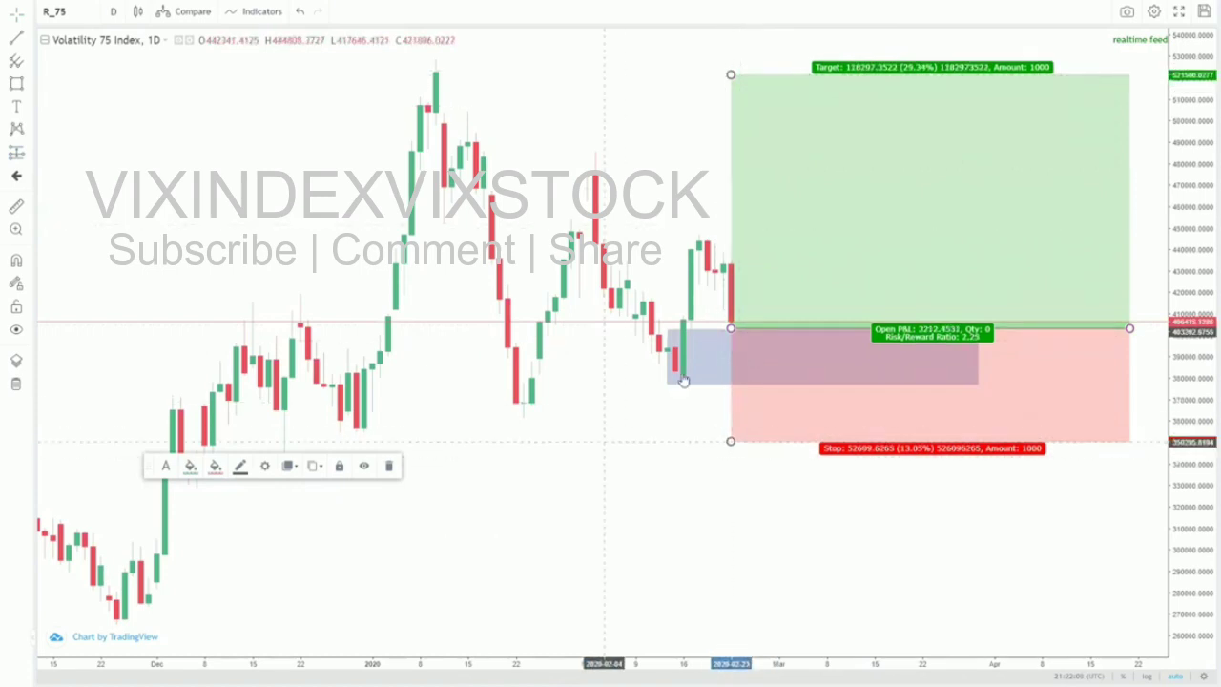
{"action": "left_click_drag", "start_coordinate": [731, 442], "coordinate": [731, 400]}
{"action": "left_click", "coordinate": [667, 467]}
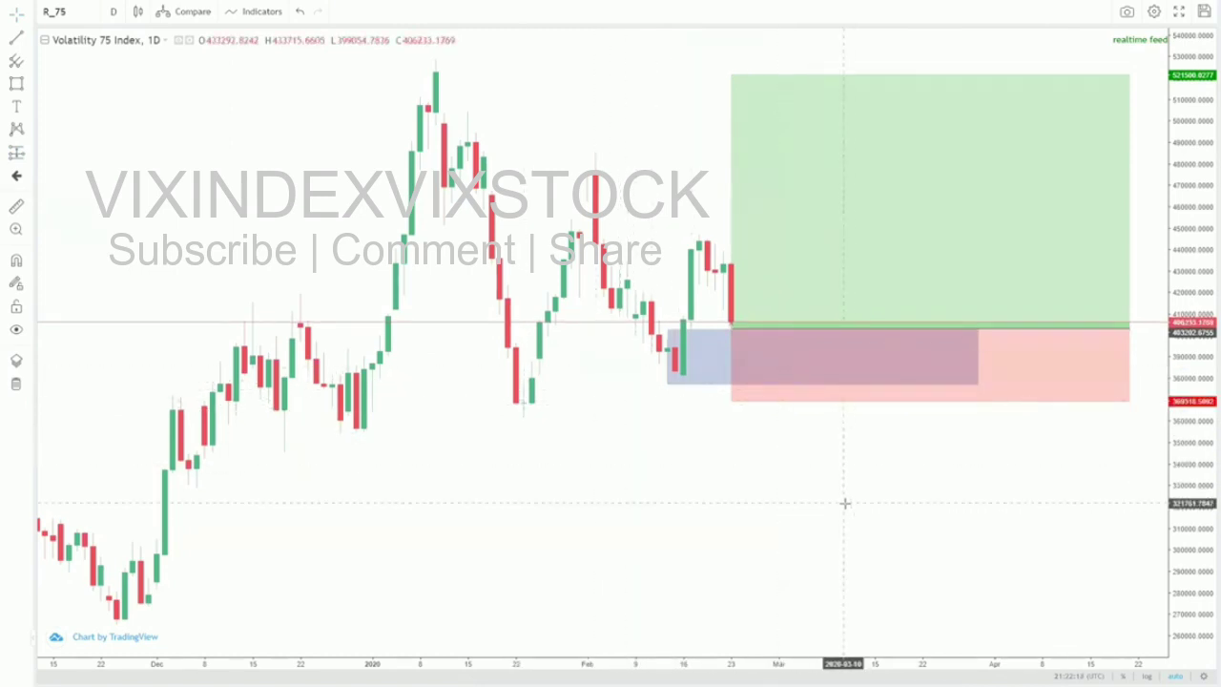
- Delete the long position from the chart, leaving the February rectangle in place
{"action": "left_click", "coordinate": [755, 359]}
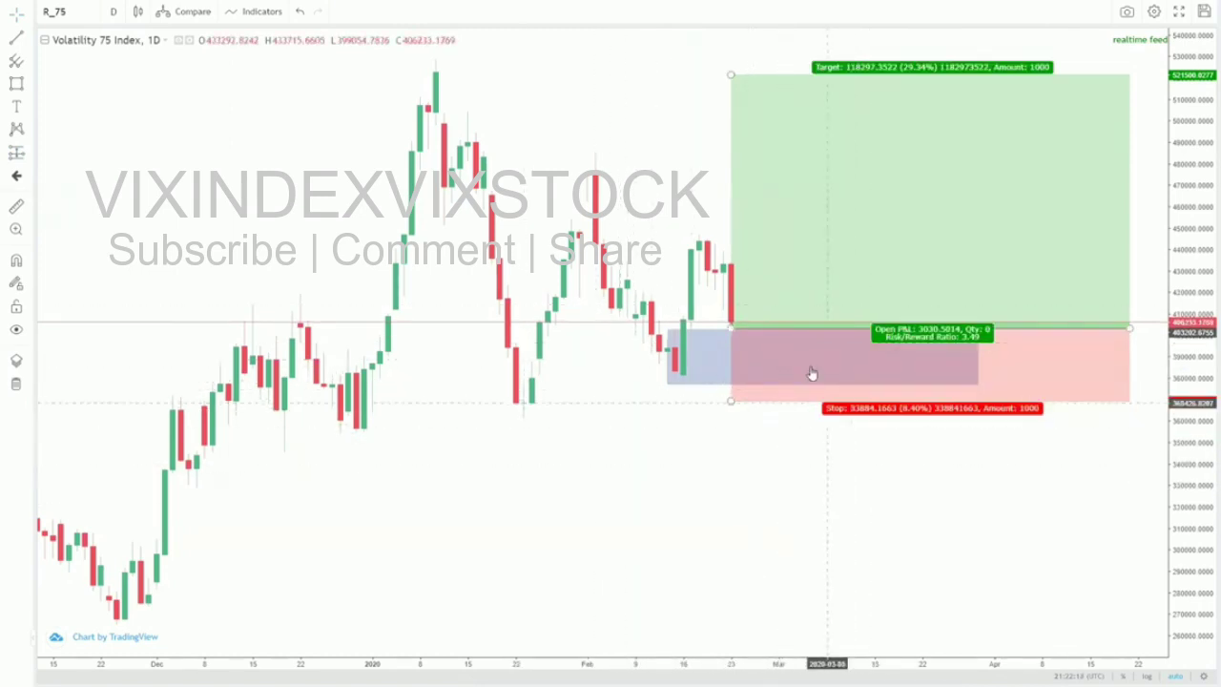
{"action": "left_click", "coordinate": [684, 472]}
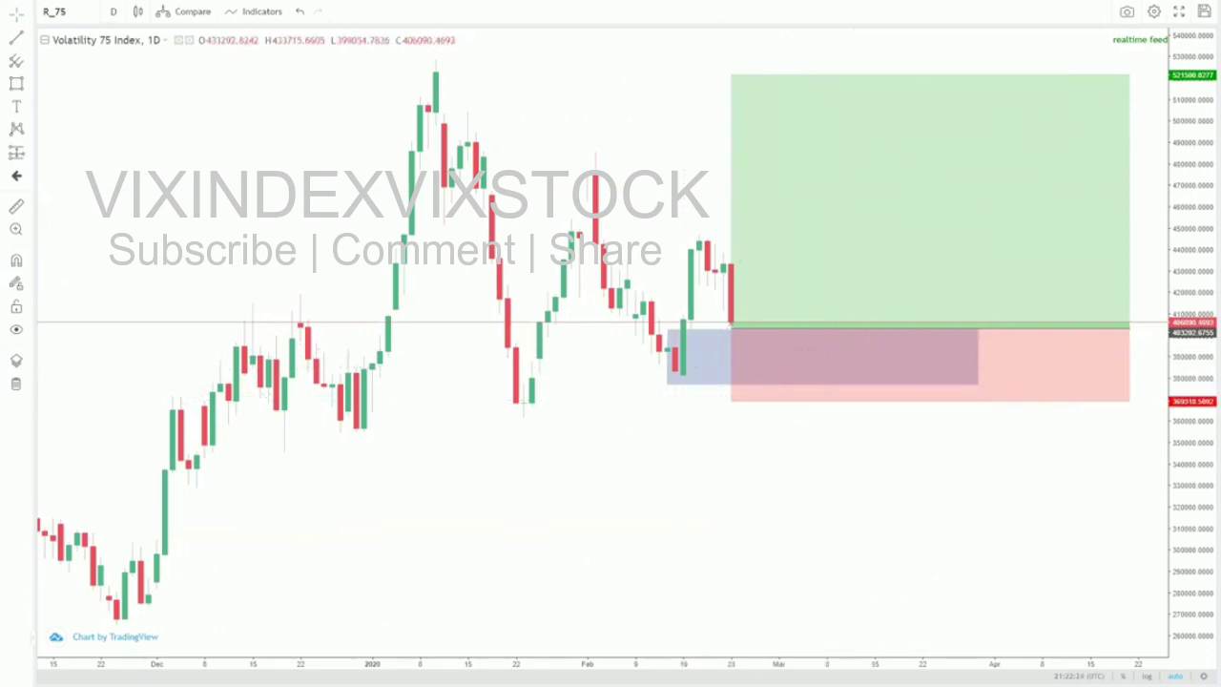
{"action": "left_click", "coordinate": [868, 308]}
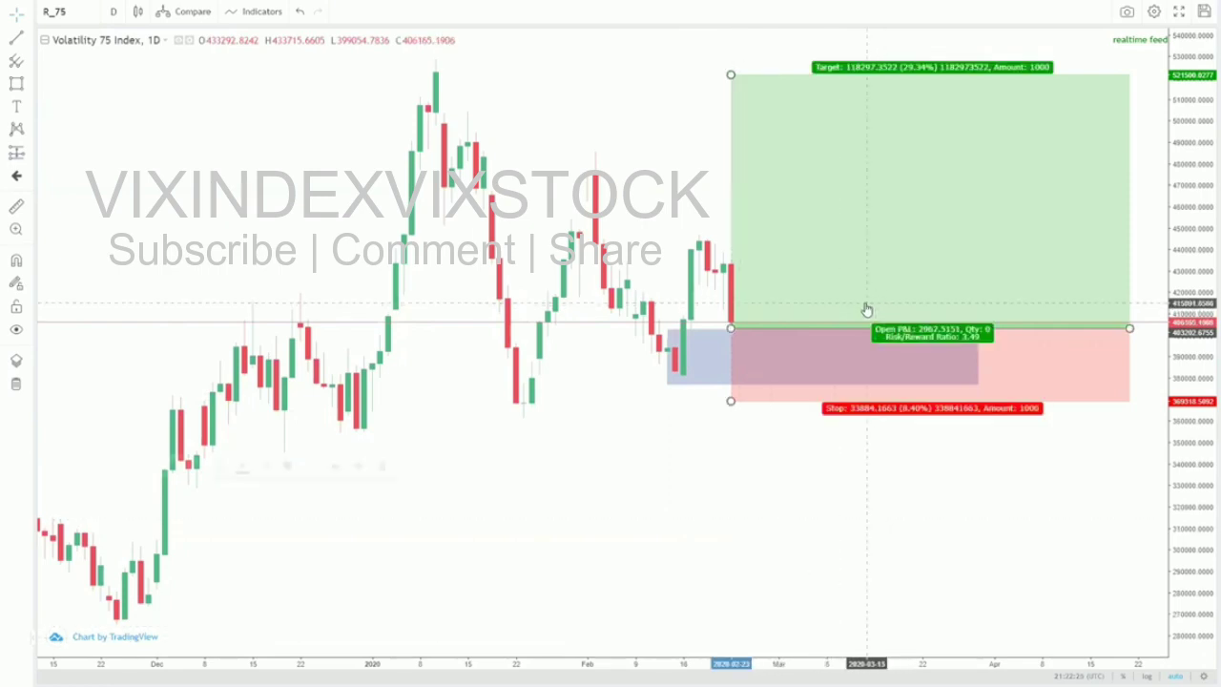
{"action": "key", "text": "Delete"}
- Switch the Volatility 75 Index chart interval from daily to 4 hours
{"action": "scroll", "coordinate": [537, 510], "scroll_direction": "up", "scroll_amount": 2}
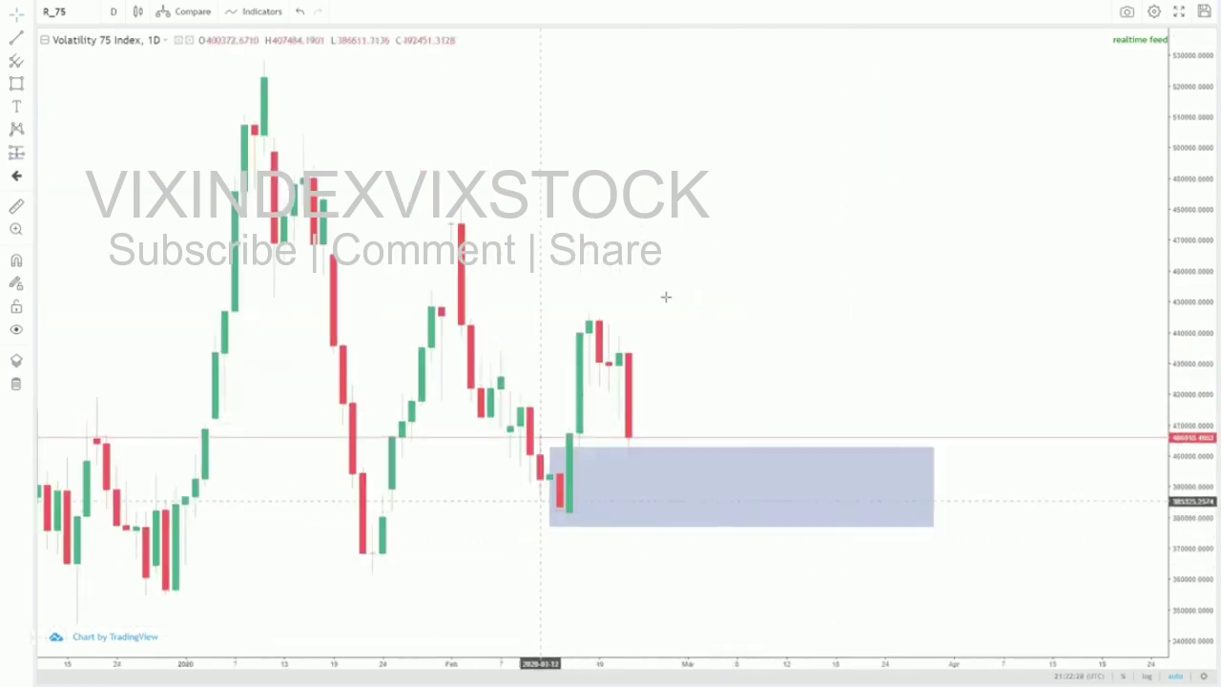
{"action": "left_click_drag", "start_coordinate": [658, 298], "coordinate": [875, 267]}
{"action": "scroll", "coordinate": [787, 462], "scroll_direction": "down", "scroll_amount": 2}
{"action": "left_click_drag", "start_coordinate": [872, 442], "coordinate": [646, 455]}
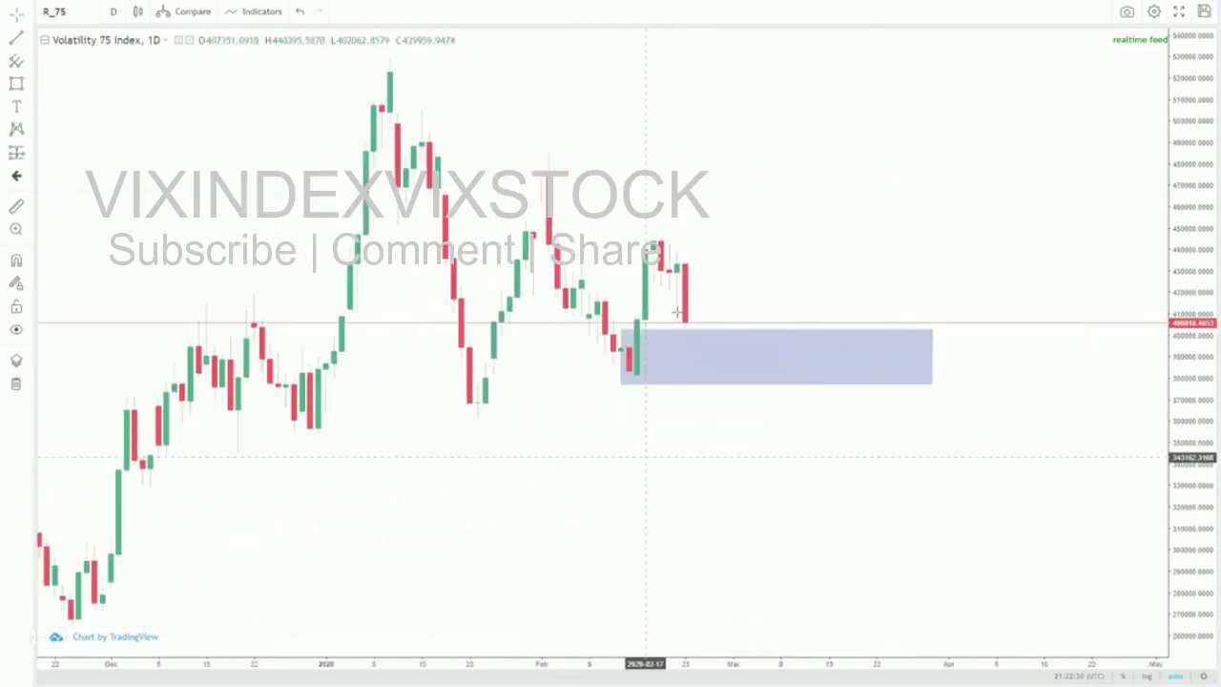
{"action": "left_click_drag", "start_coordinate": [678, 311], "coordinate": [537, 338]}
{"action": "scroll", "coordinate": [768, 387], "scroll_direction": "down", "scroll_amount": 2}
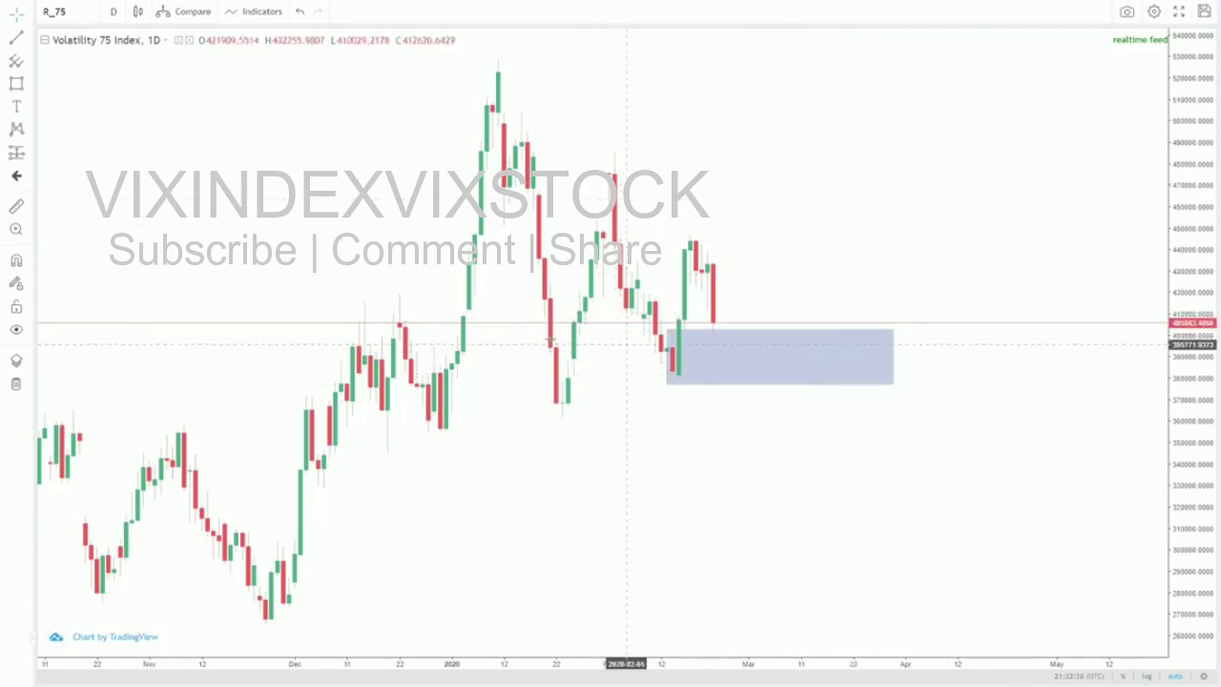
{"action": "left_click", "coordinate": [116, 12]}
{"action": "left_click", "coordinate": [125, 232]}
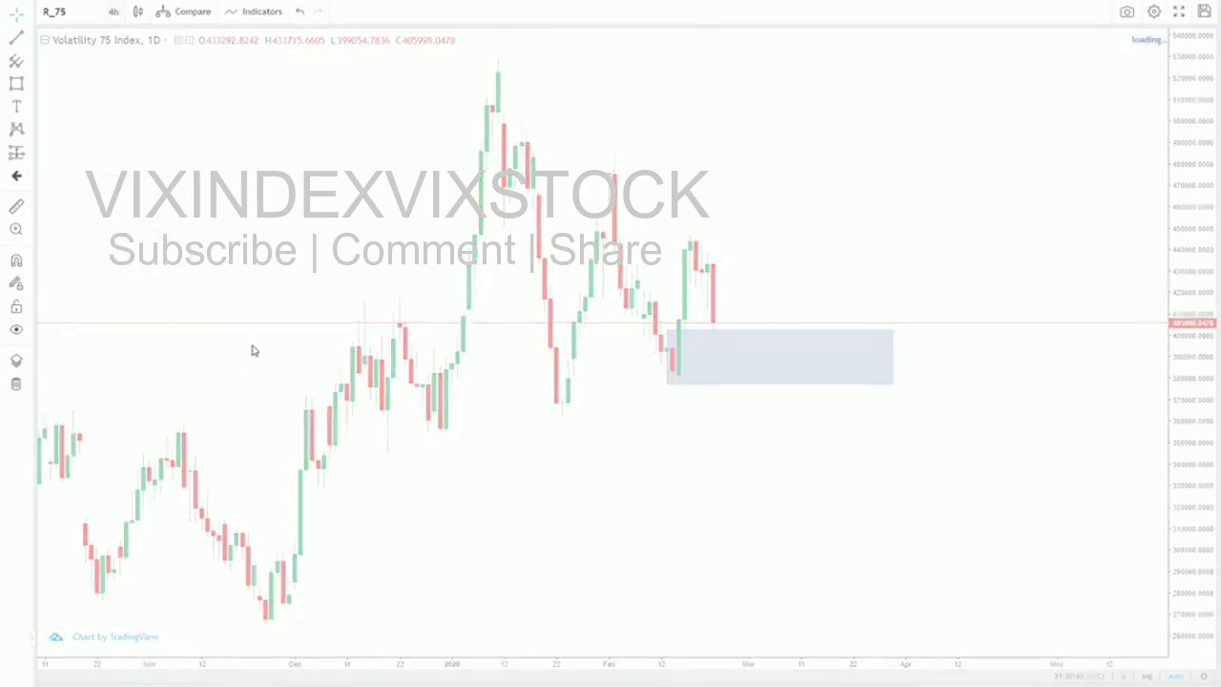
- Place a horizontal ray at about 402577 along the upper edge of the February demand rectangle, starting just before the zone
{"action": "scroll", "coordinate": [332, 330], "scroll_direction": "down", "scroll_amount": 2}
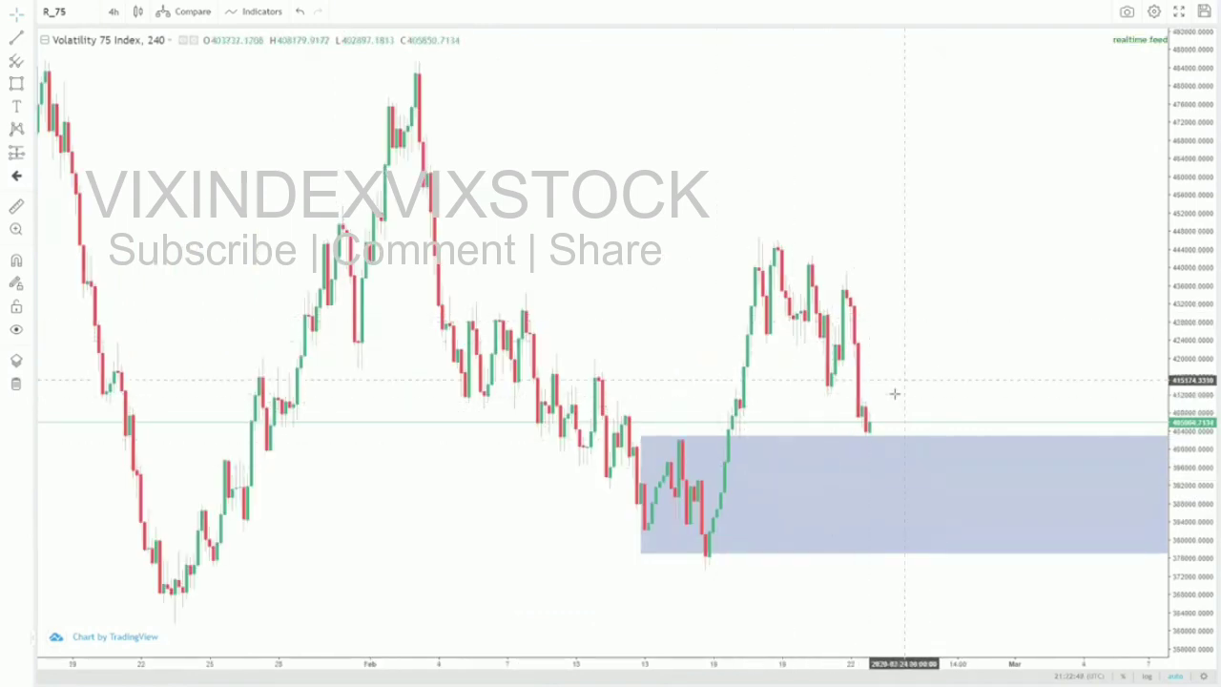
{"action": "scroll", "coordinate": [889, 394], "scroll_direction": "up", "scroll_amount": 3}
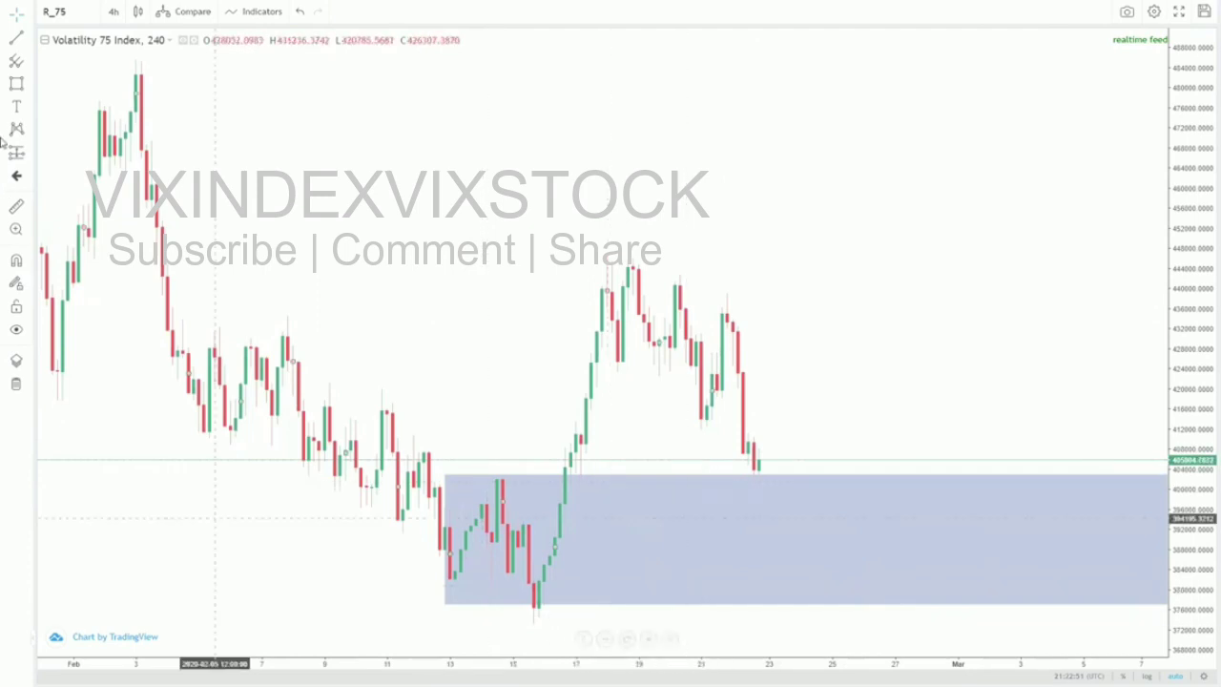
{"action": "left_click", "coordinate": [29, 38]}
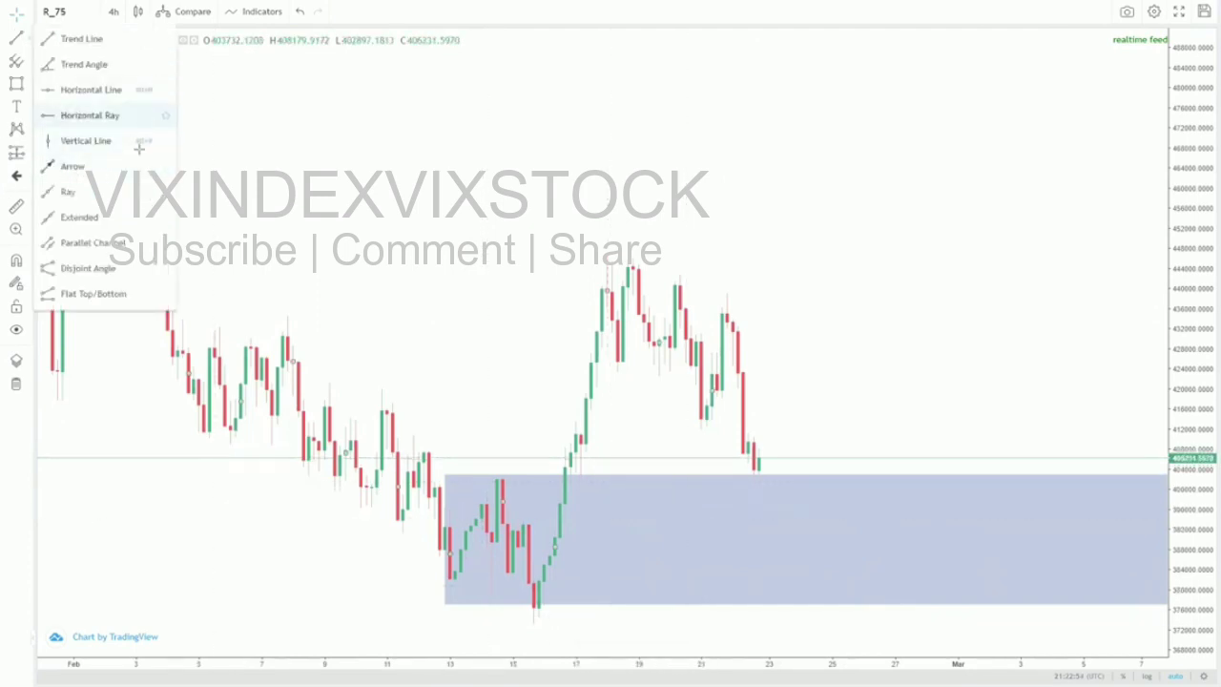
{"action": "left_click", "coordinate": [71, 116]}
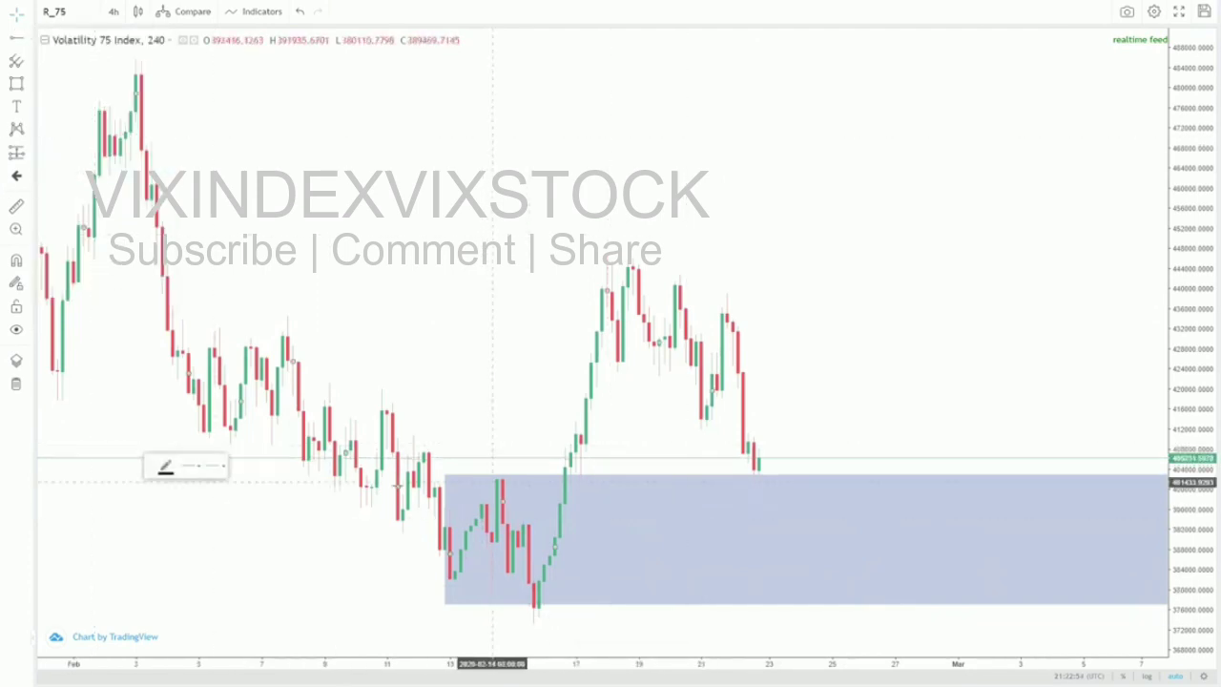
{"action": "left_click", "coordinate": [392, 474]}
- Examine the 4-hour price swings since late 2019 and the latest drop towards the February demand rectangle
{"action": "scroll", "coordinate": [496, 382], "scroll_direction": "down", "scroll_amount": 2}
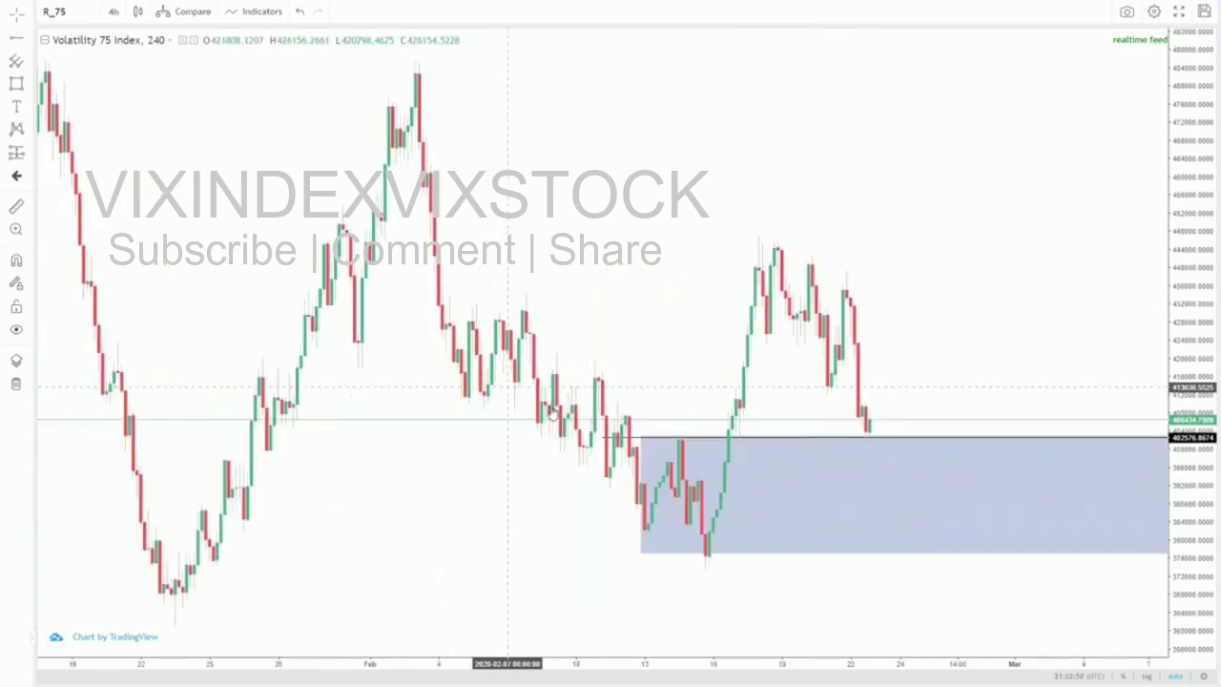
{"action": "scroll", "coordinate": [758, 385], "scroll_direction": "down", "scroll_amount": 2}
{"action": "scroll", "coordinate": [771, 403], "scroll_direction": "down", "scroll_amount": 2}
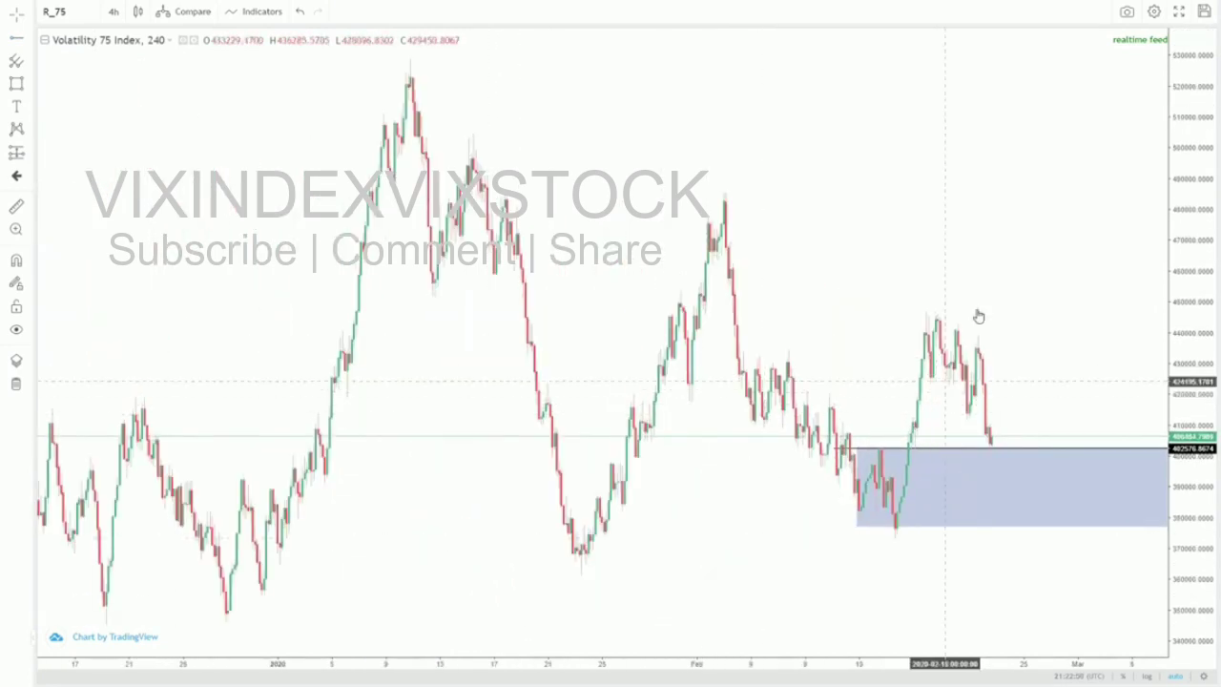
{"action": "scroll", "coordinate": [368, 400], "scroll_direction": "up", "scroll_amount": 3}
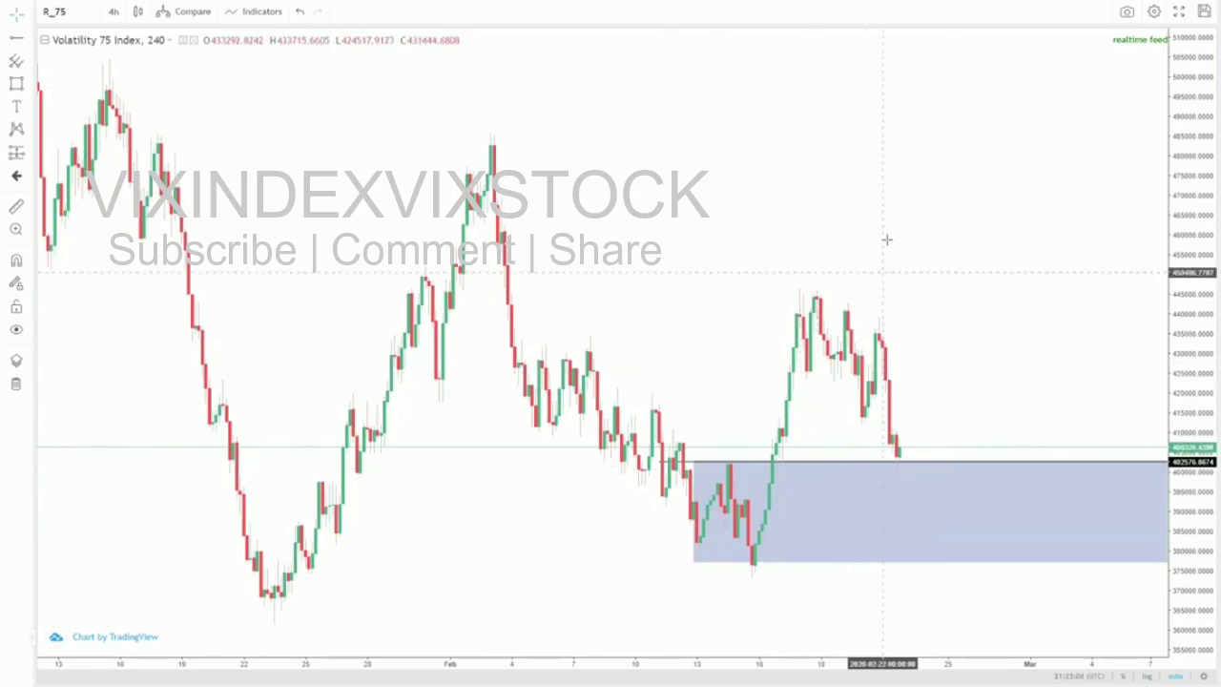
{"action": "scroll", "coordinate": [885, 240], "scroll_direction": "down", "scroll_amount": 3}
{"action": "scroll", "coordinate": [886, 480], "scroll_direction": "down", "scroll_amount": 4}
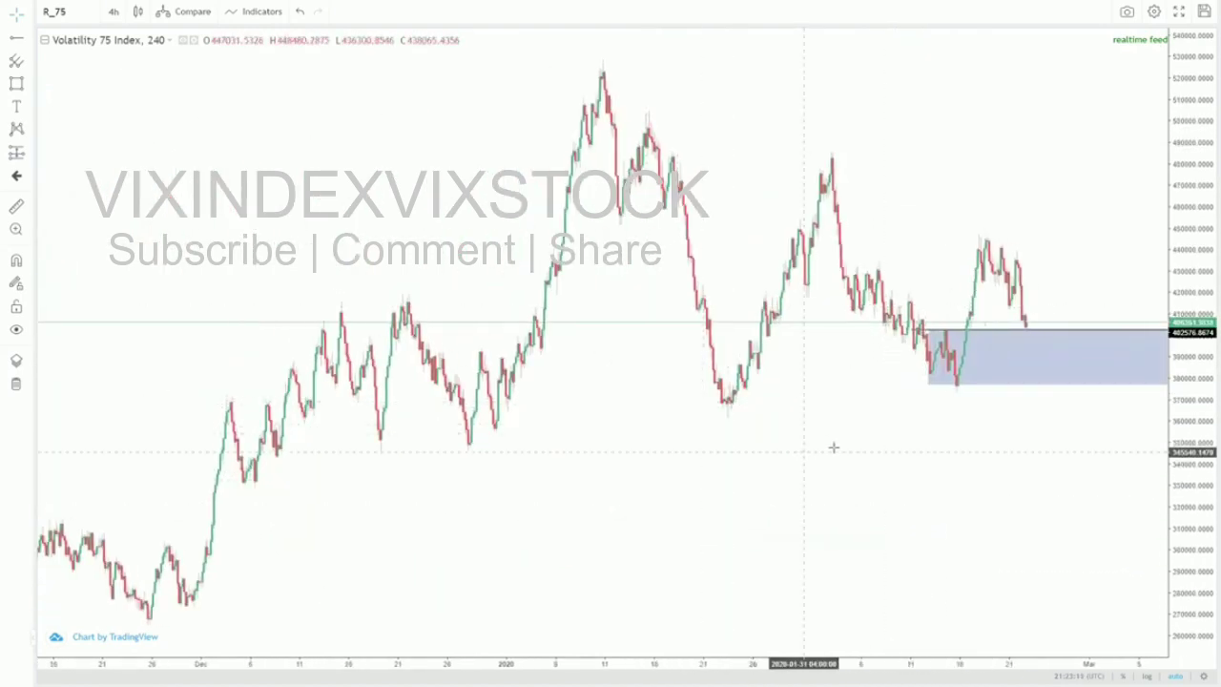
{"action": "scroll", "coordinate": [725, 430], "scroll_direction": "up", "scroll_amount": 1}
{"action": "scroll", "coordinate": [663, 467], "scroll_direction": "up", "scroll_amount": 1}
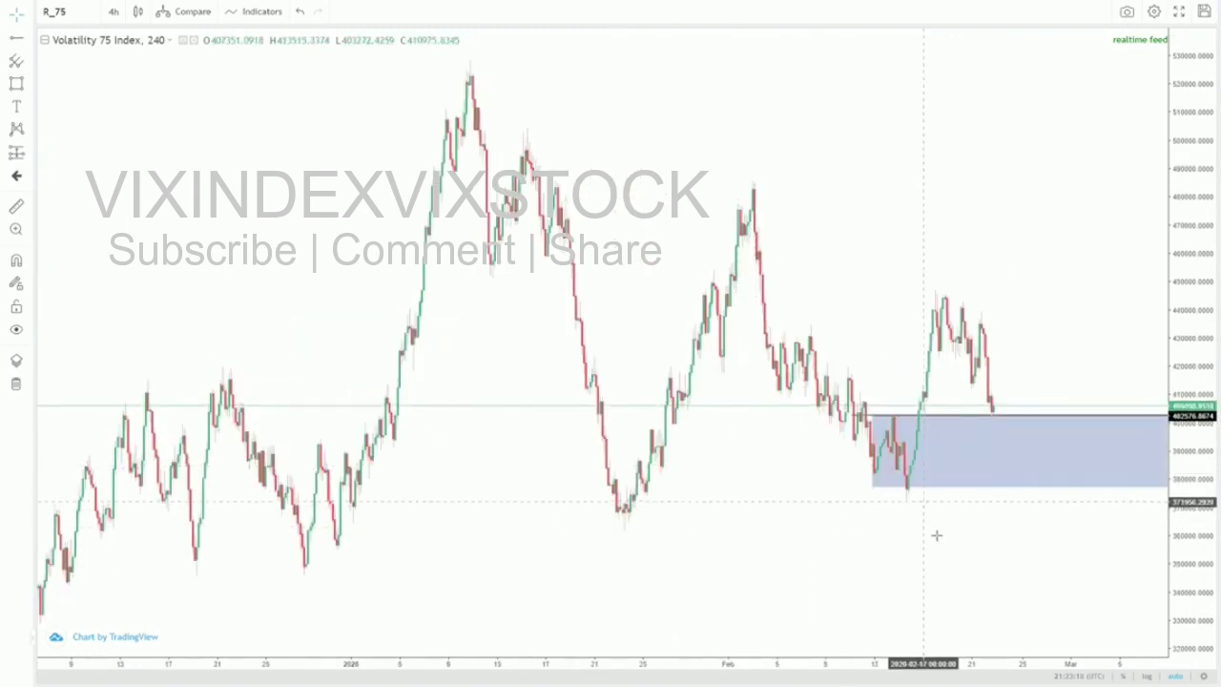
{"action": "scroll", "coordinate": [934, 536], "scroll_direction": "up", "scroll_amount": 2}
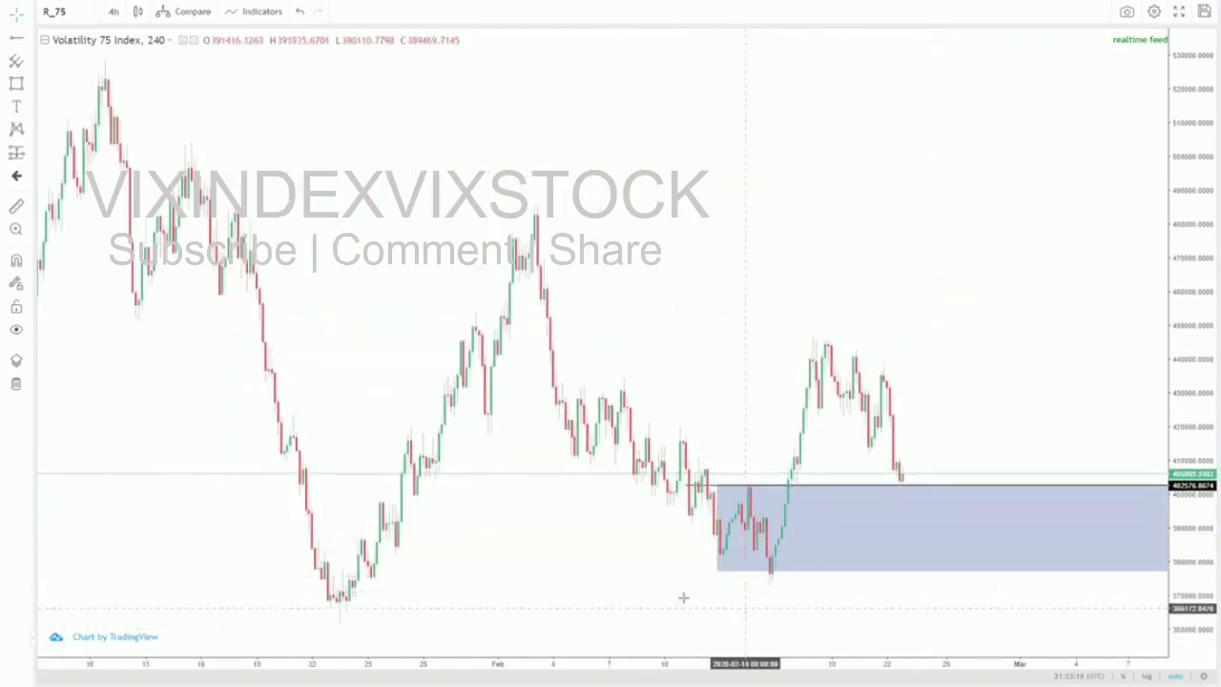
{"action": "left_click_drag", "start_coordinate": [1191, 515], "coordinate": [1192, 551]}
{"action": "left_click_drag", "start_coordinate": [966, 411], "coordinate": [624, 404]}
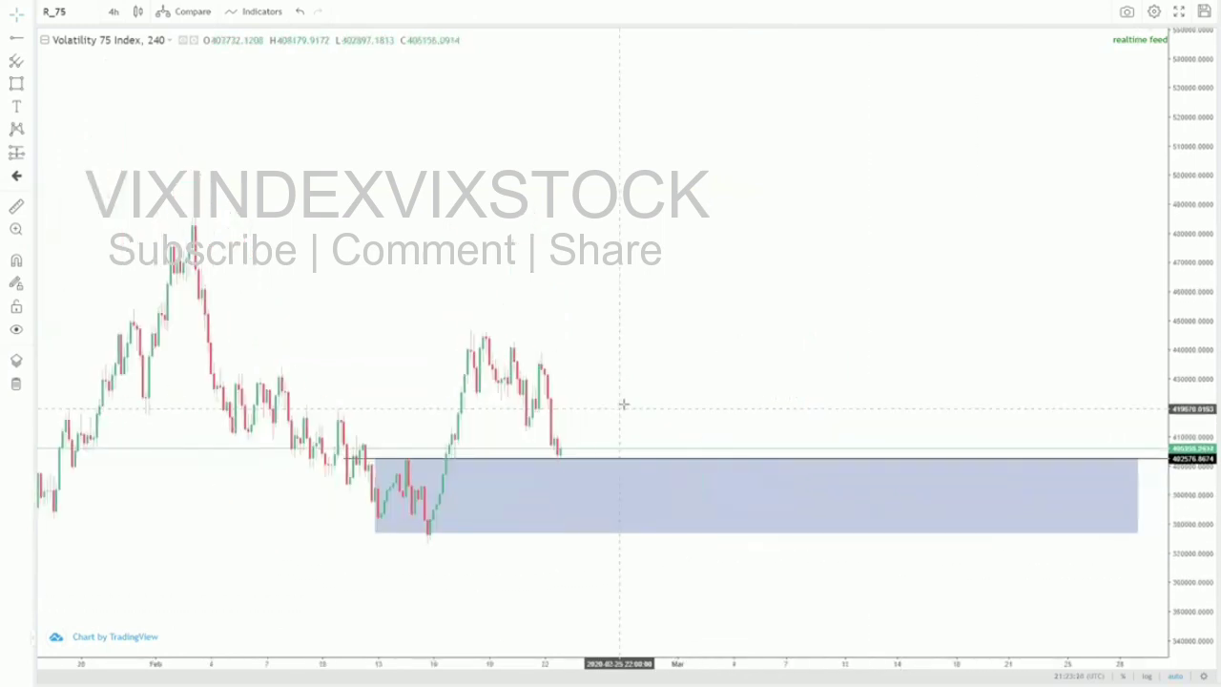
{"action": "scroll", "coordinate": [843, 518], "scroll_direction": "up", "scroll_amount": 1}
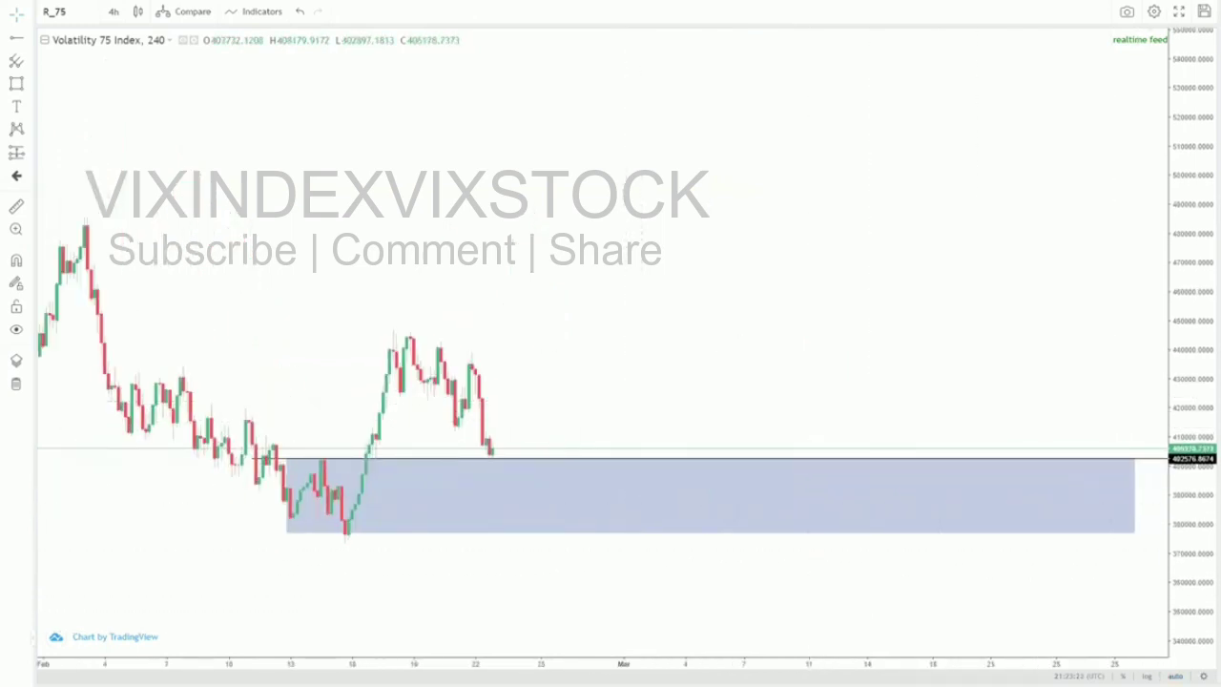
- Draw a rectangle around the latest 4-hour drop, from about 435600 down to about 402200 at the horizontal ray
{"action": "left_click", "coordinate": [1175, 675]}
{"action": "left_click_drag", "start_coordinate": [662, 348], "coordinate": [963, 348]}
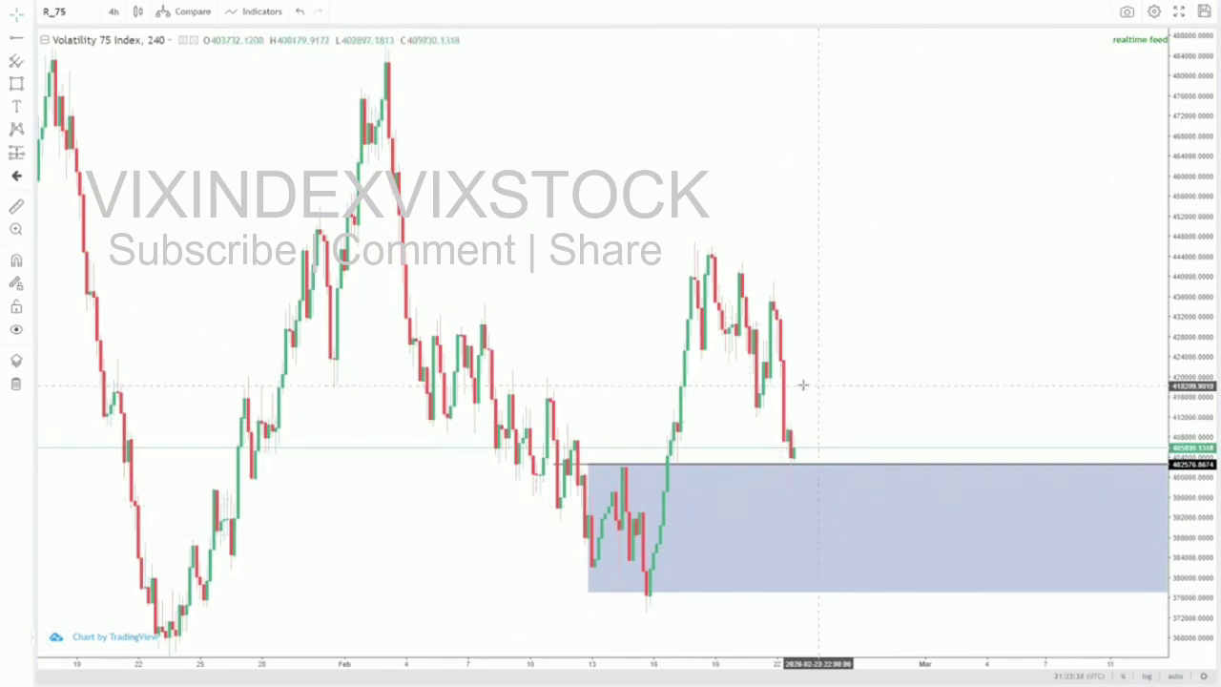
{"action": "scroll", "coordinate": [801, 384], "scroll_direction": "up", "scroll_amount": 1}
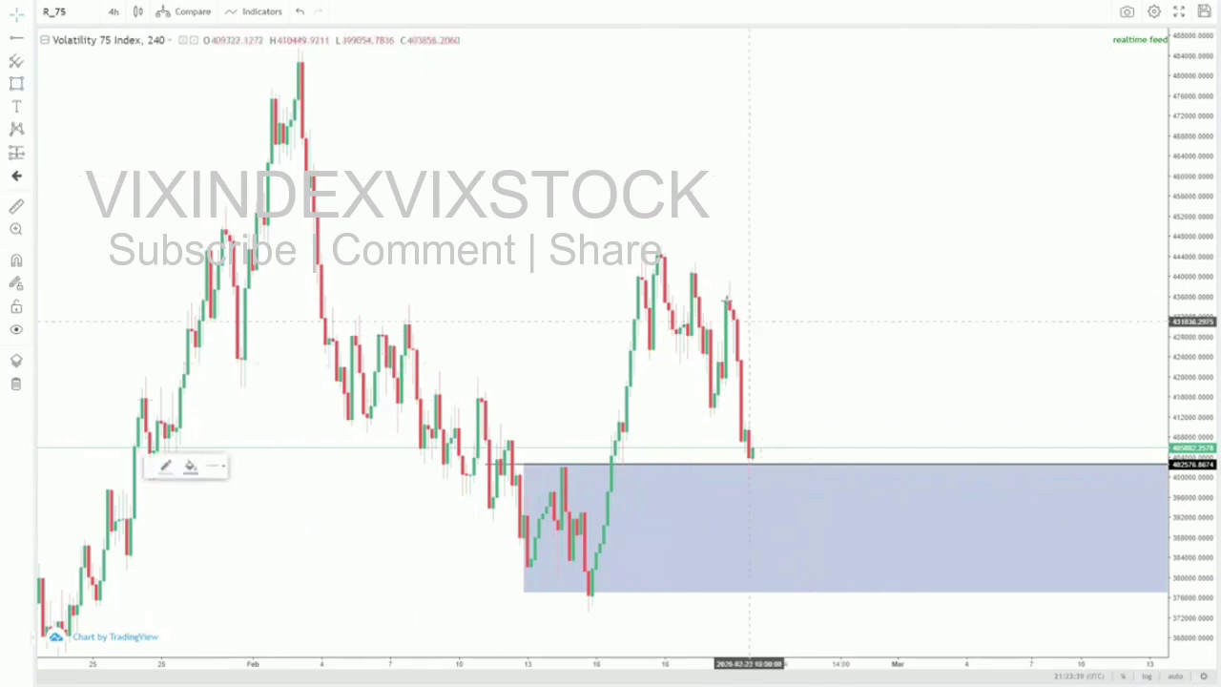
{"action": "mouse_move", "coordinate": [731, 302]}
{"action": "left_mouse_down"}
{"action": "mouse_move", "coordinate": [781, 368]}
{"action": "mouse_move", "coordinate": [772, 468]}
{"action": "left_mouse_up"}
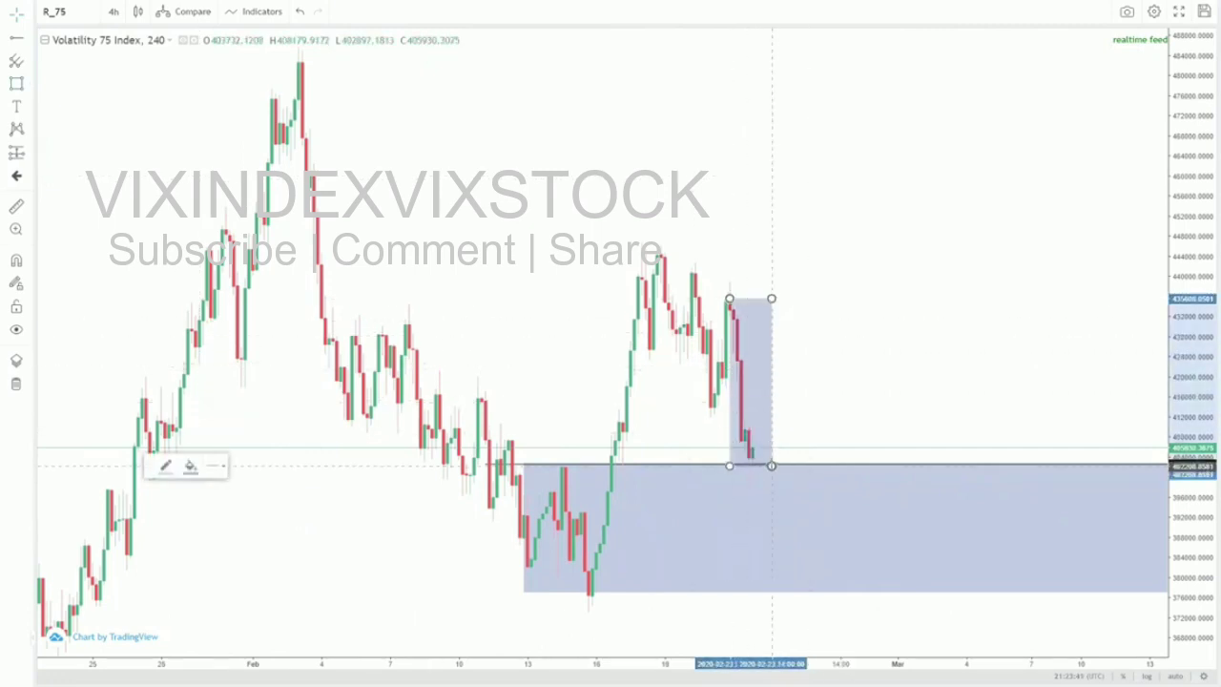
{"action": "left_click_drag", "start_coordinate": [808, 409], "coordinate": [806, 260]}
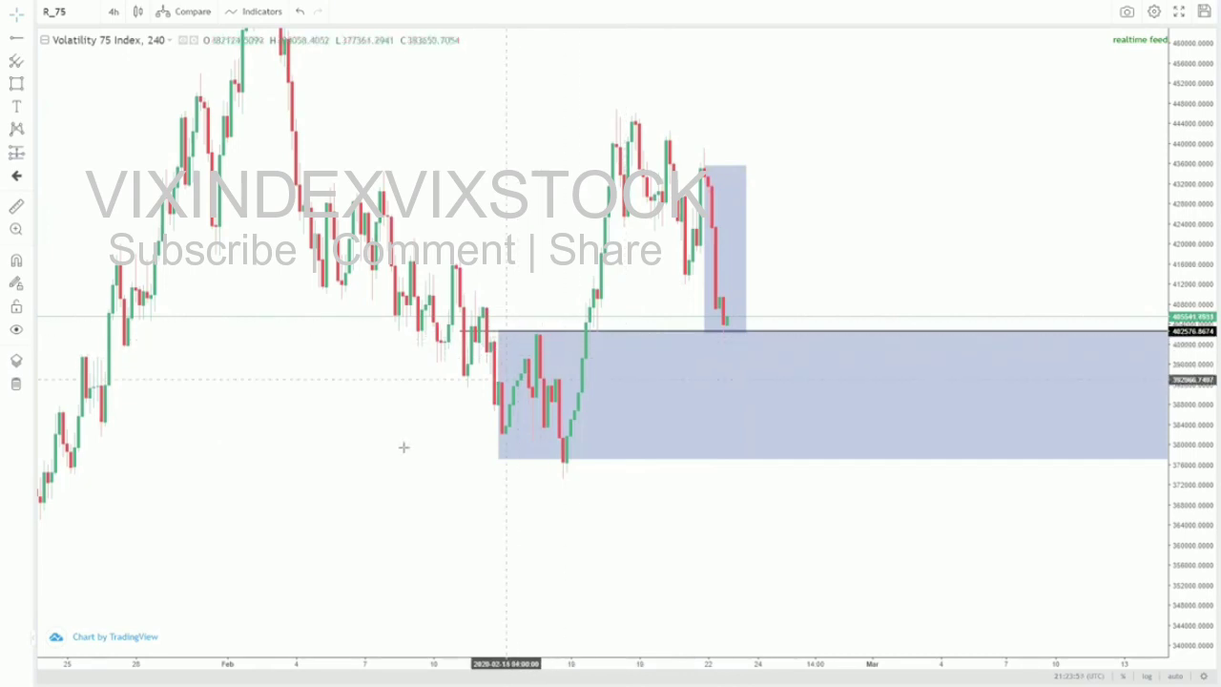
- Draw a Fib Retracement from the mid-February low at about 373029 to the following swing high at about 446685
{"action": "left_click", "coordinate": [28, 66]}
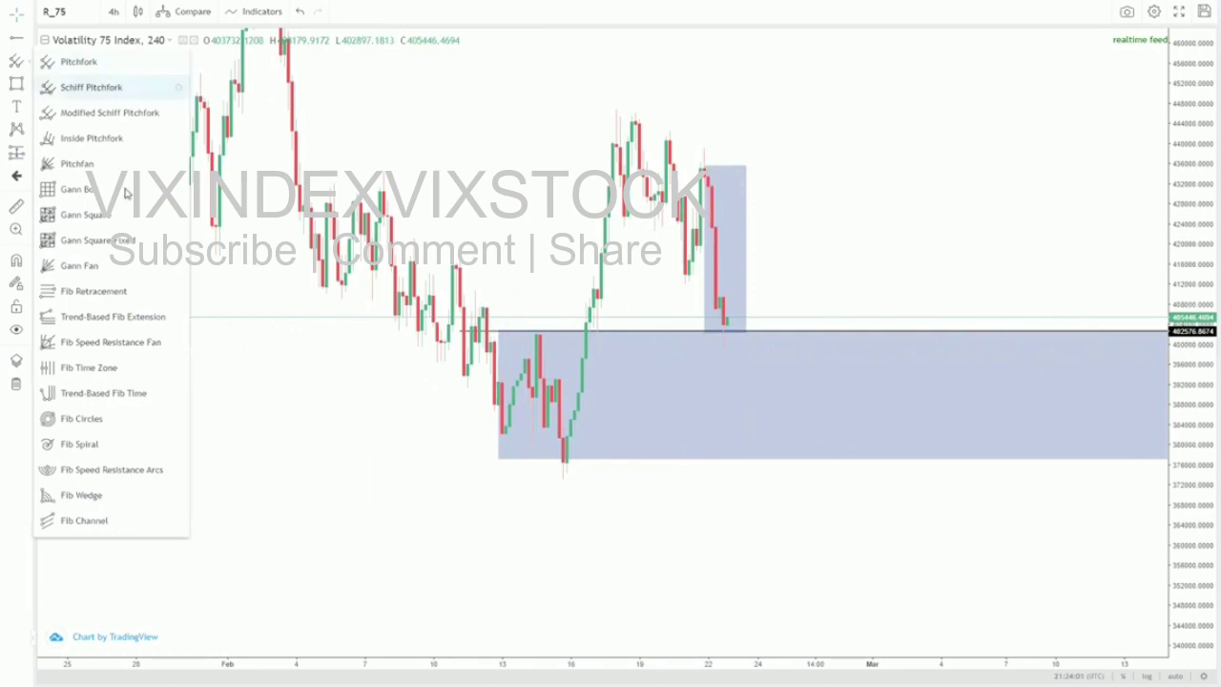
{"action": "left_click", "coordinate": [79, 293]}
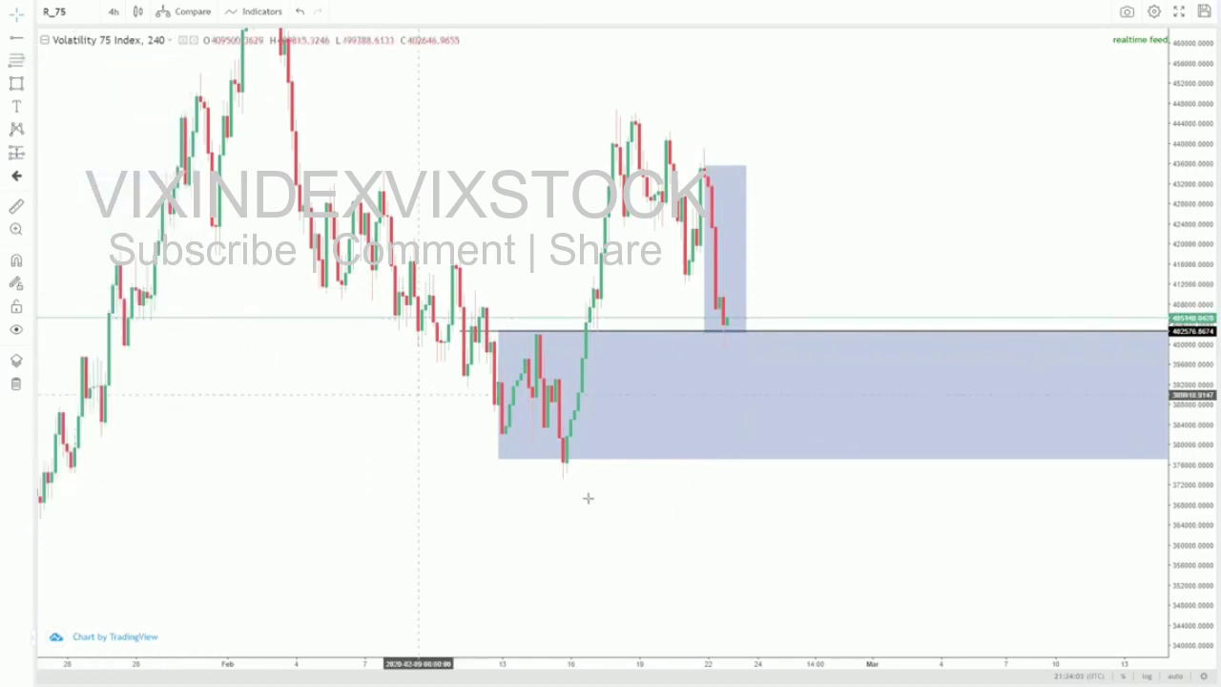
{"action": "left_click", "coordinate": [540, 479]}
{"action": "left_click", "coordinate": [1025, 110]}
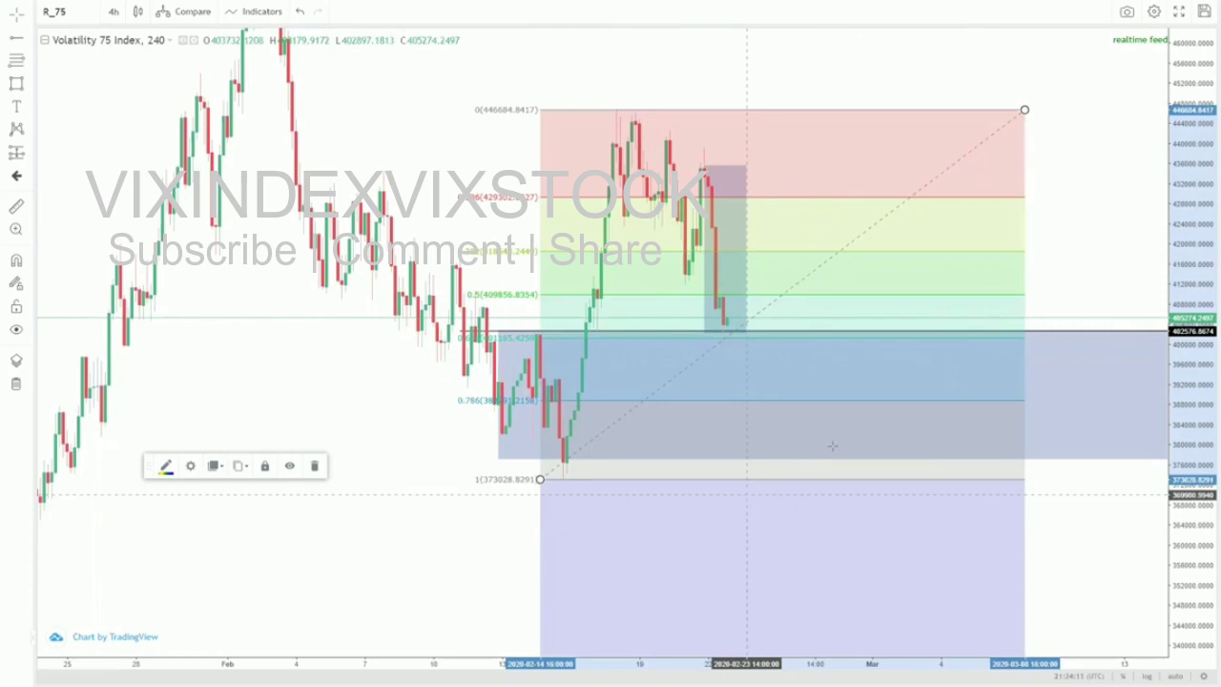
- Delete the Fib Retracement and the rectangle around the latest 4-hour drop
{"action": "key", "text": "Delete"}
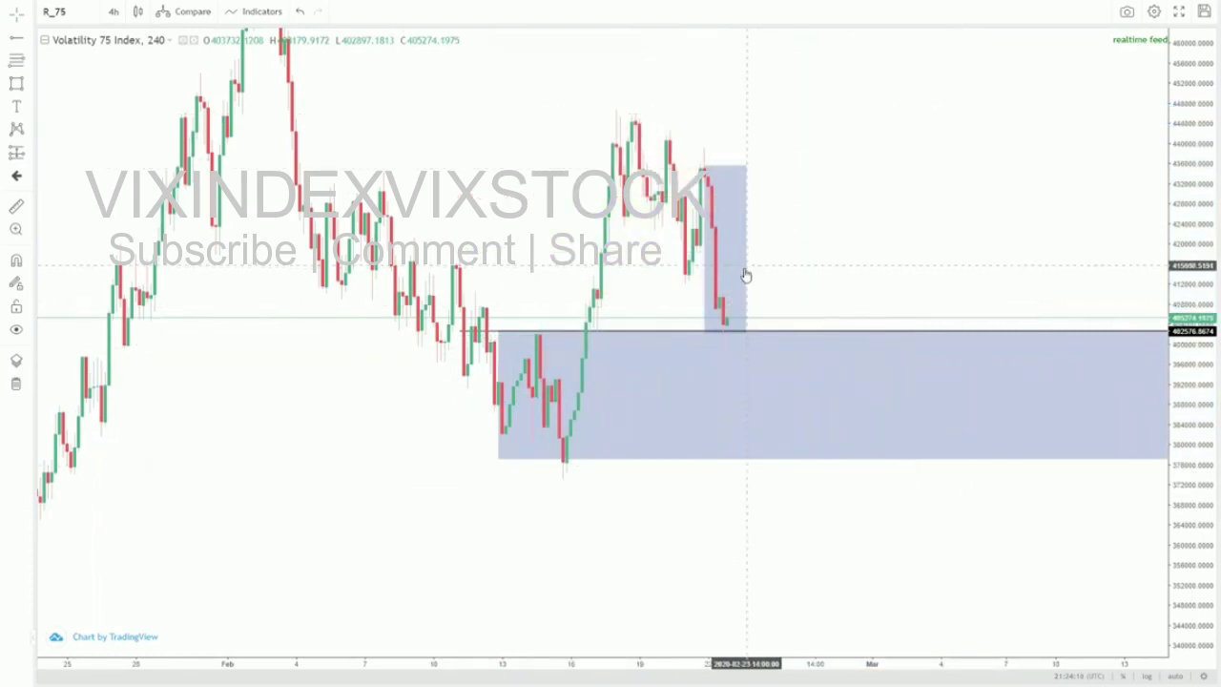
{"action": "left_click", "coordinate": [746, 276]}
{"action": "key", "text": "Delete"}
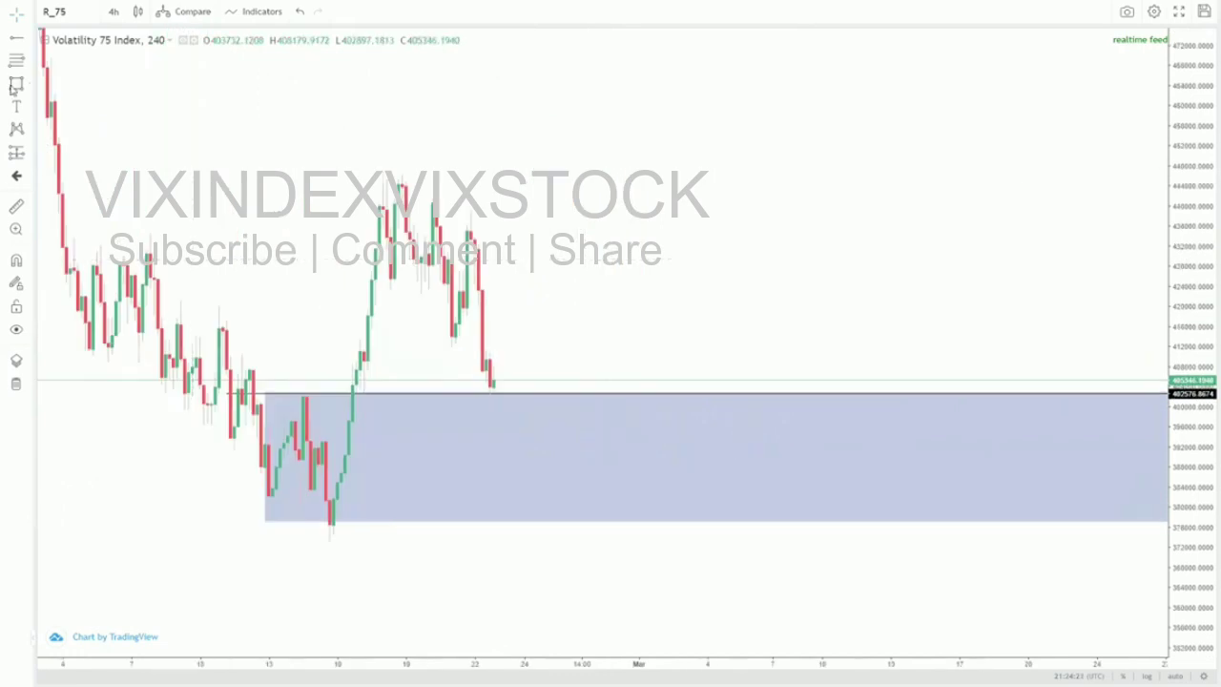
- Draw a supply zone rectangle over the February swing highs from about 446696 down to about 436203, extending from 17 February to 20 March
{"action": "left_click", "coordinate": [13, 88]}
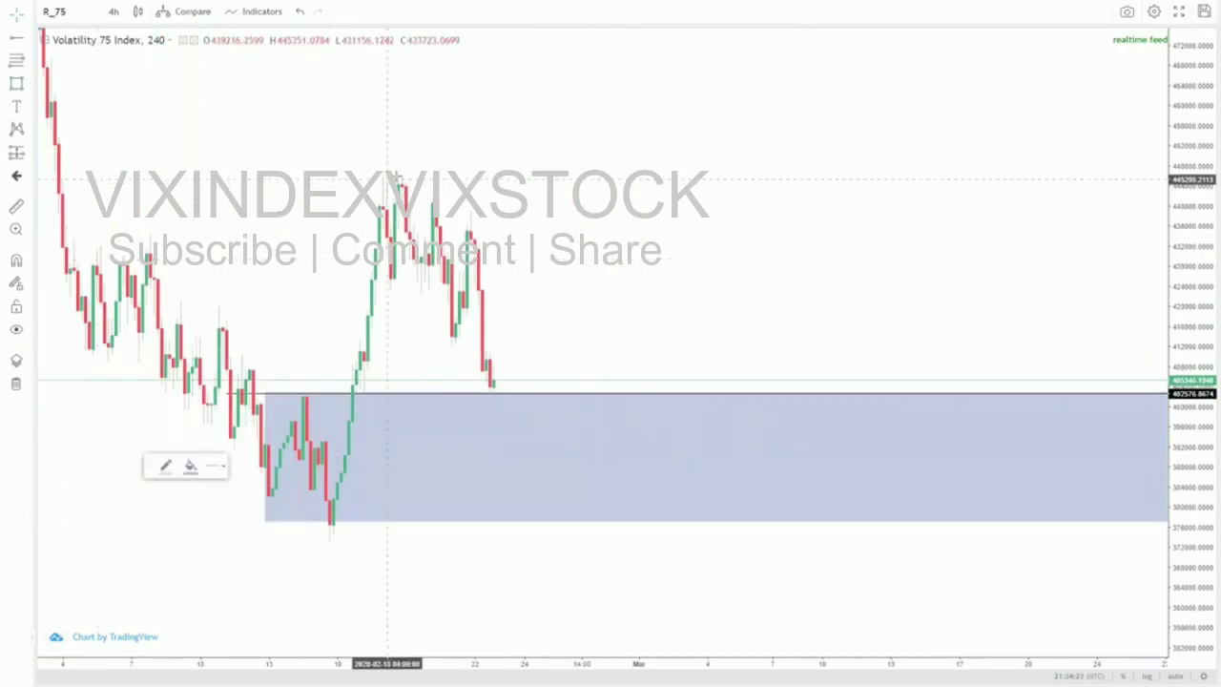
{"action": "left_click_drag", "start_coordinate": [394, 176], "coordinate": [604, 204]}
{"action": "left_click_drag", "start_coordinate": [893, 203], "coordinate": [1031, 208]}
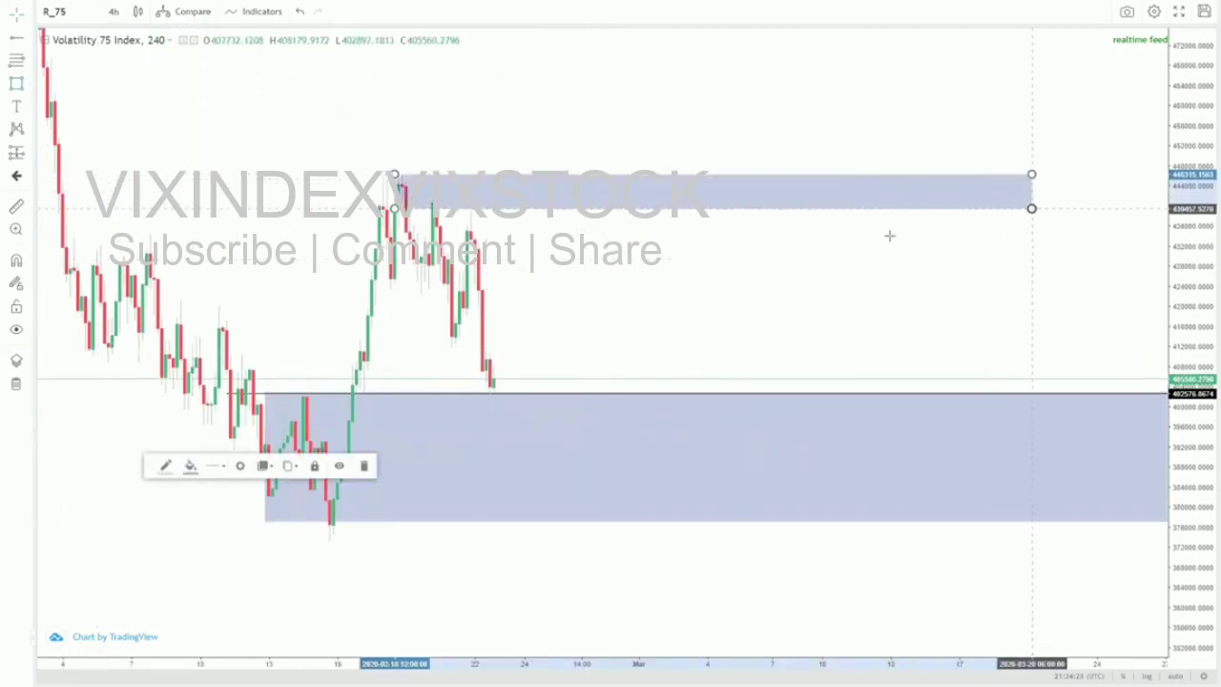
{"action": "left_click_drag", "start_coordinate": [391, 174], "coordinate": [380, 224]}
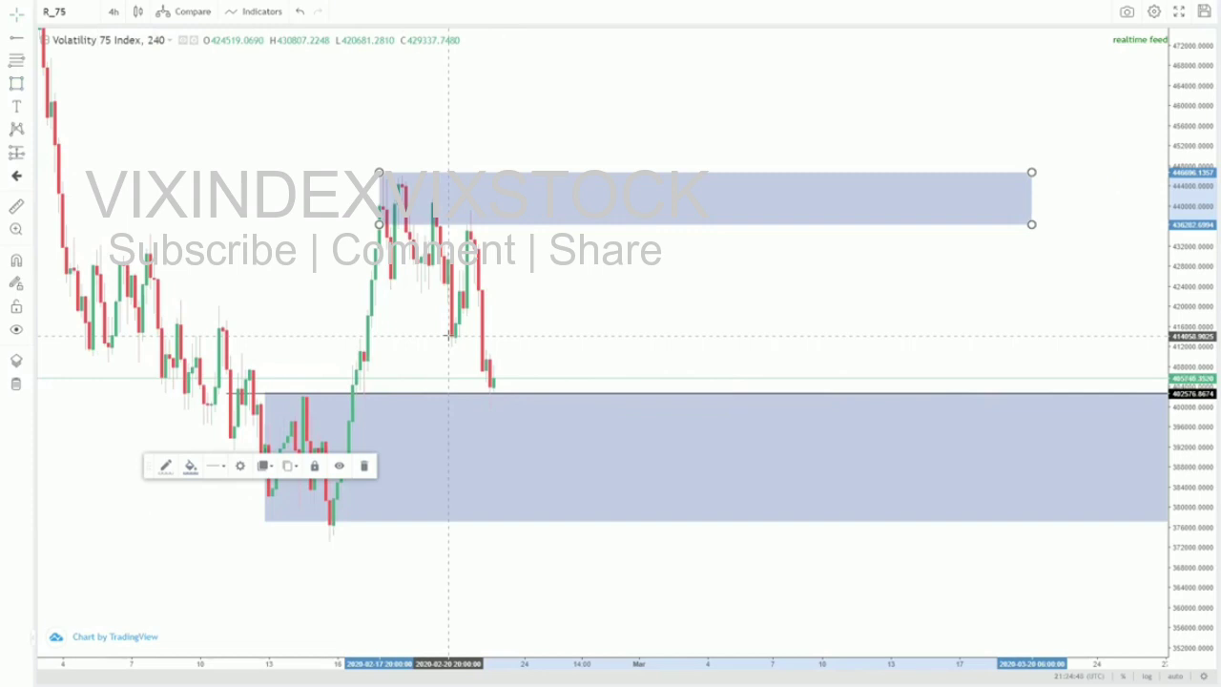
- Place a short position at the latest candle with entry at about 407317, stop at about 412143 and target at about 389157
{"action": "left_click_drag", "start_coordinate": [618, 317], "coordinate": [674, 235]}
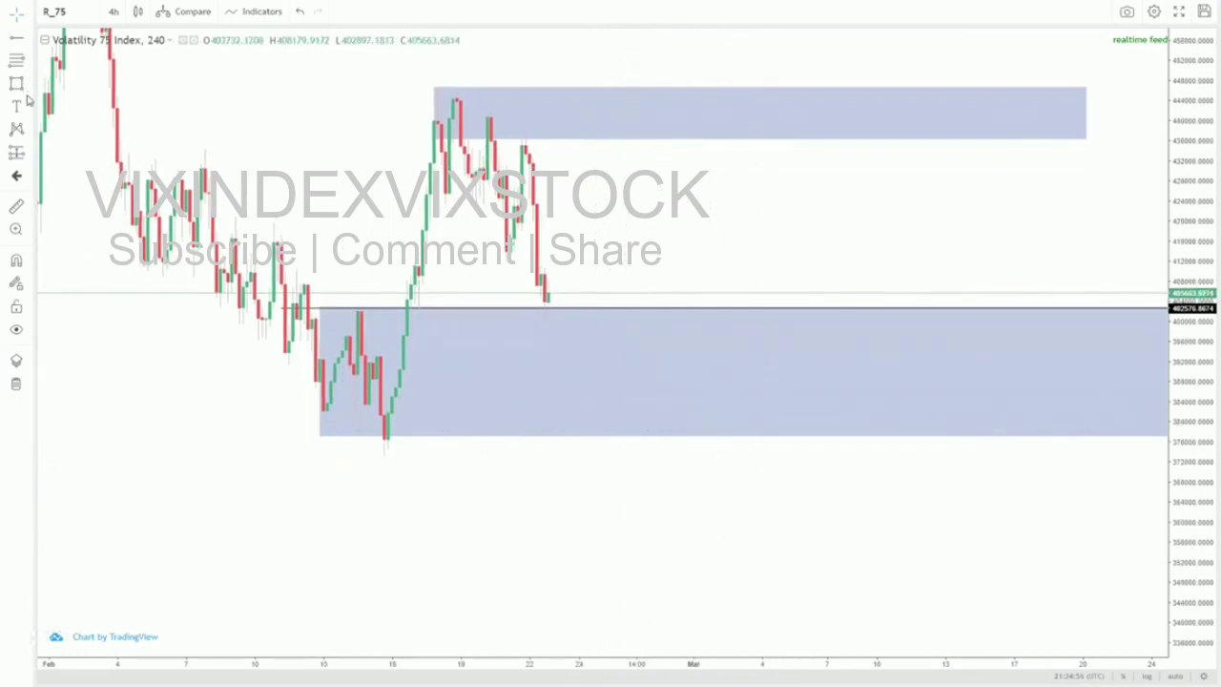
{"action": "left_click", "coordinate": [30, 155]}
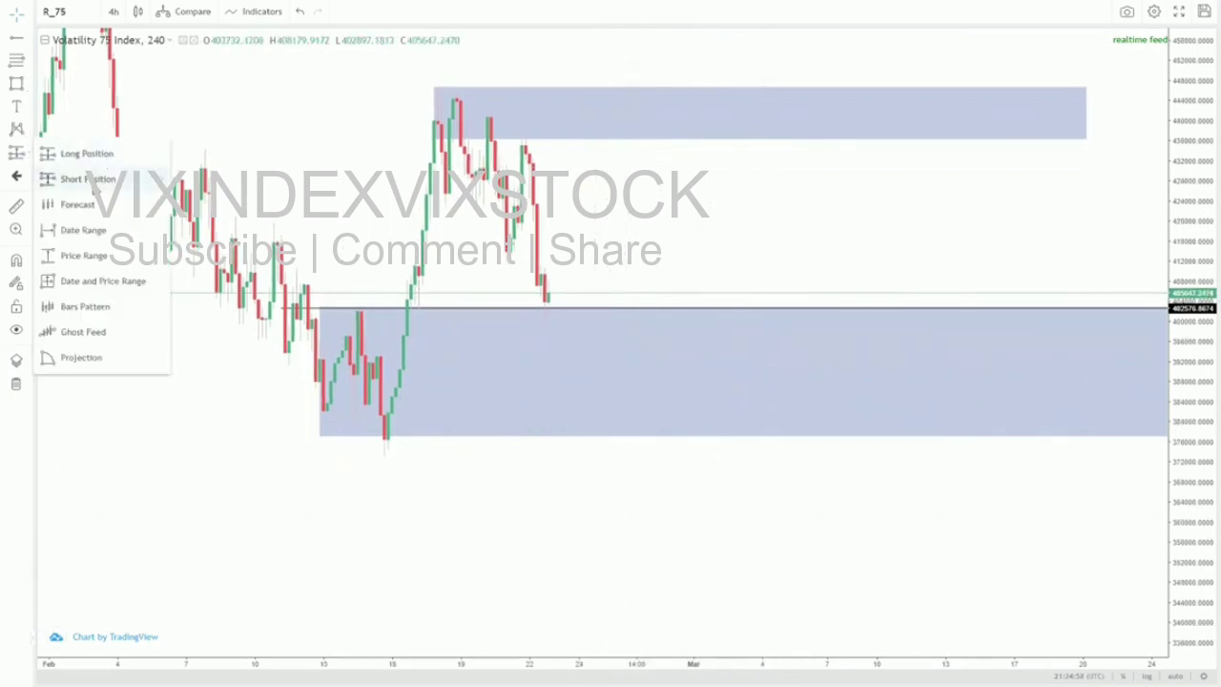
{"action": "left_click", "coordinate": [98, 180]}
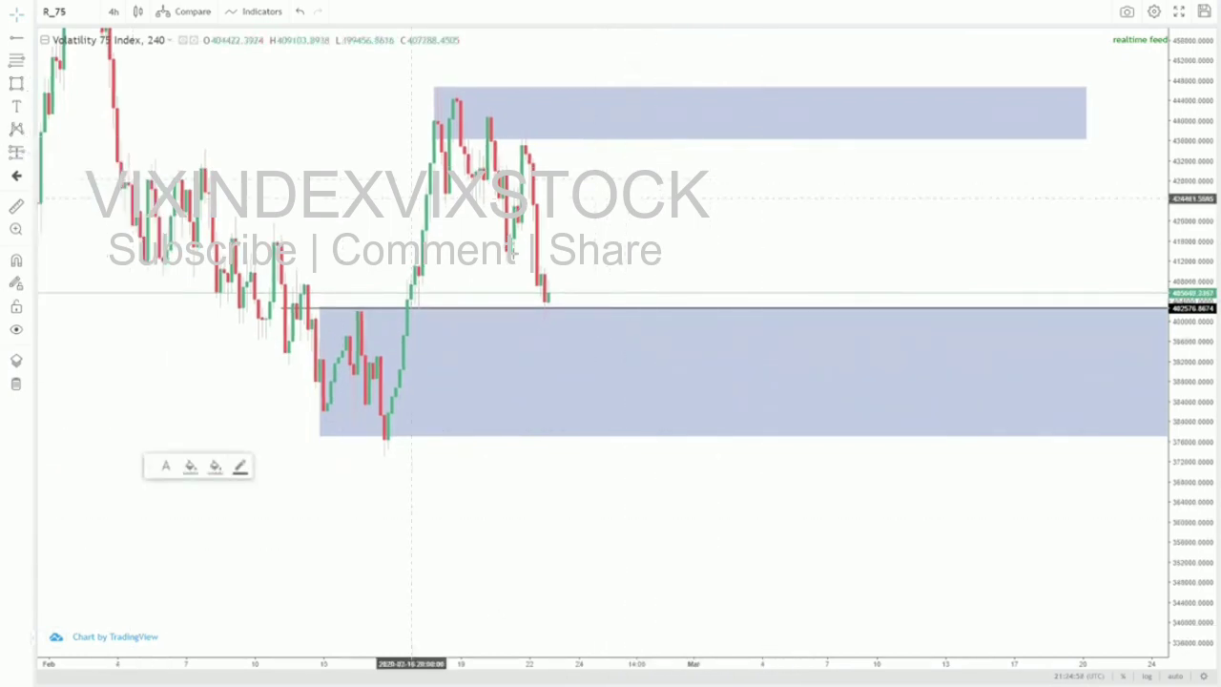
{"action": "left_click", "coordinate": [551, 233]}
{"action": "left_click_drag", "start_coordinate": [548, 178], "coordinate": [548, 253]}
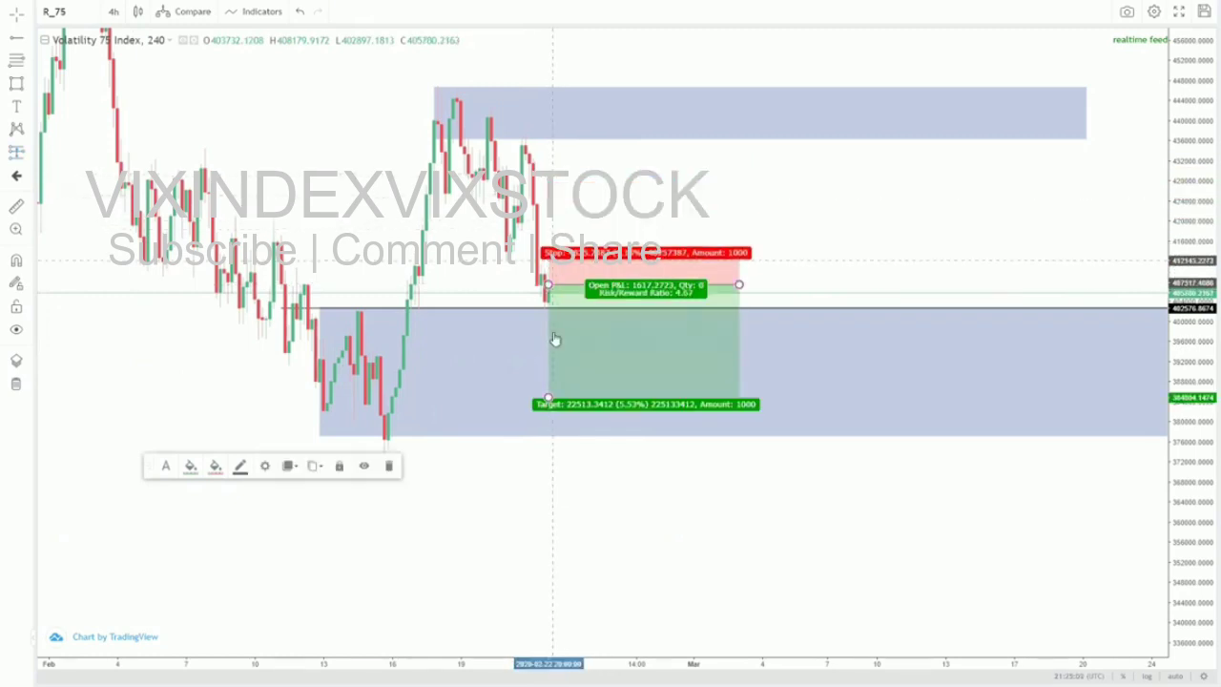
{"action": "mouse_move", "coordinate": [548, 399]}
{"action": "left_mouse_down"}
{"action": "mouse_move", "coordinate": [549, 369]}
{"action": "mouse_move", "coordinate": [561, 395]}
{"action": "mouse_move", "coordinate": [553, 354]}
{"action": "mouse_move", "coordinate": [553, 389]}
{"action": "mouse_move", "coordinate": [572, 382]}
{"action": "left_mouse_up"}
{"action": "left_click", "coordinate": [564, 163]}
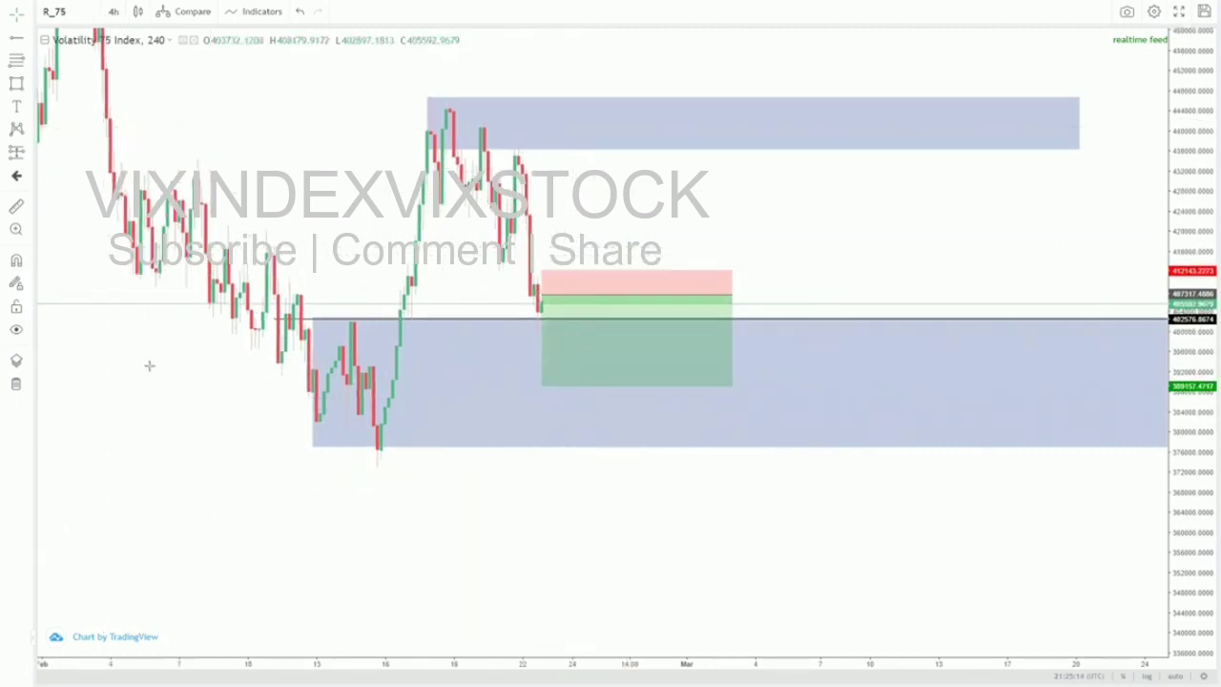
- Switch the chart interval from 4 hours to 1 hour and bring the latest candles into close view
{"action": "left_click", "coordinate": [113, 12]}
{"action": "left_click", "coordinate": [130, 203]}
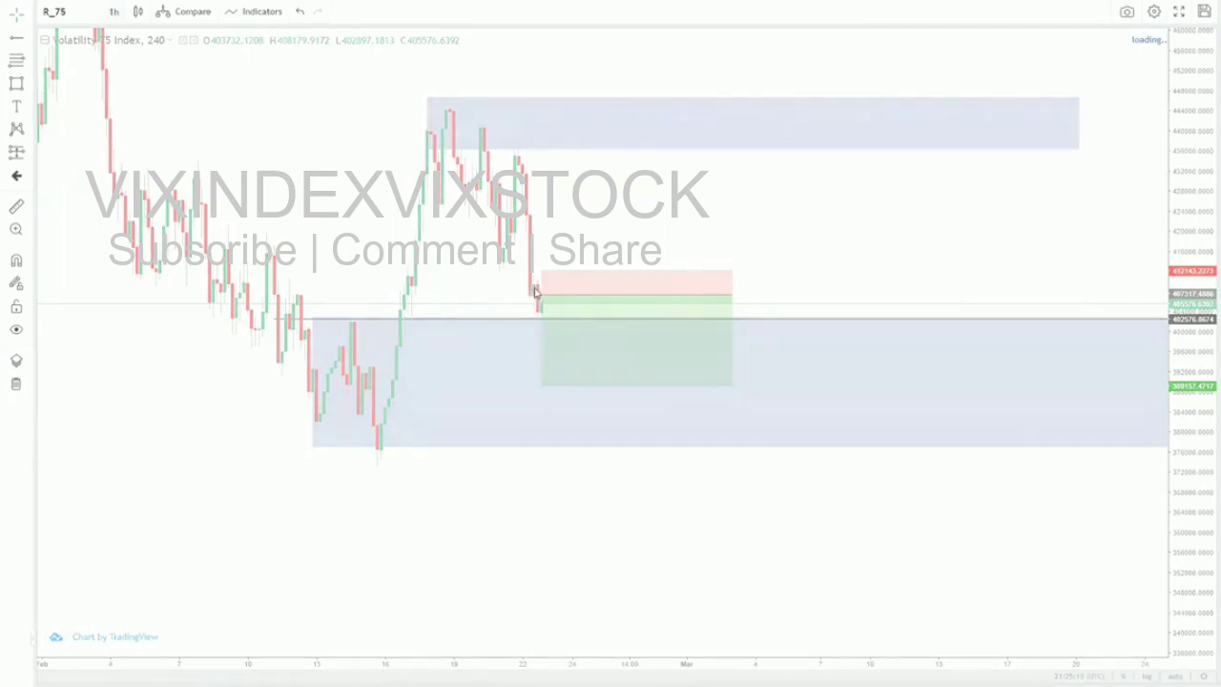
{"action": "scroll", "coordinate": [537, 282], "scroll_direction": "up", "scroll_amount": 4}
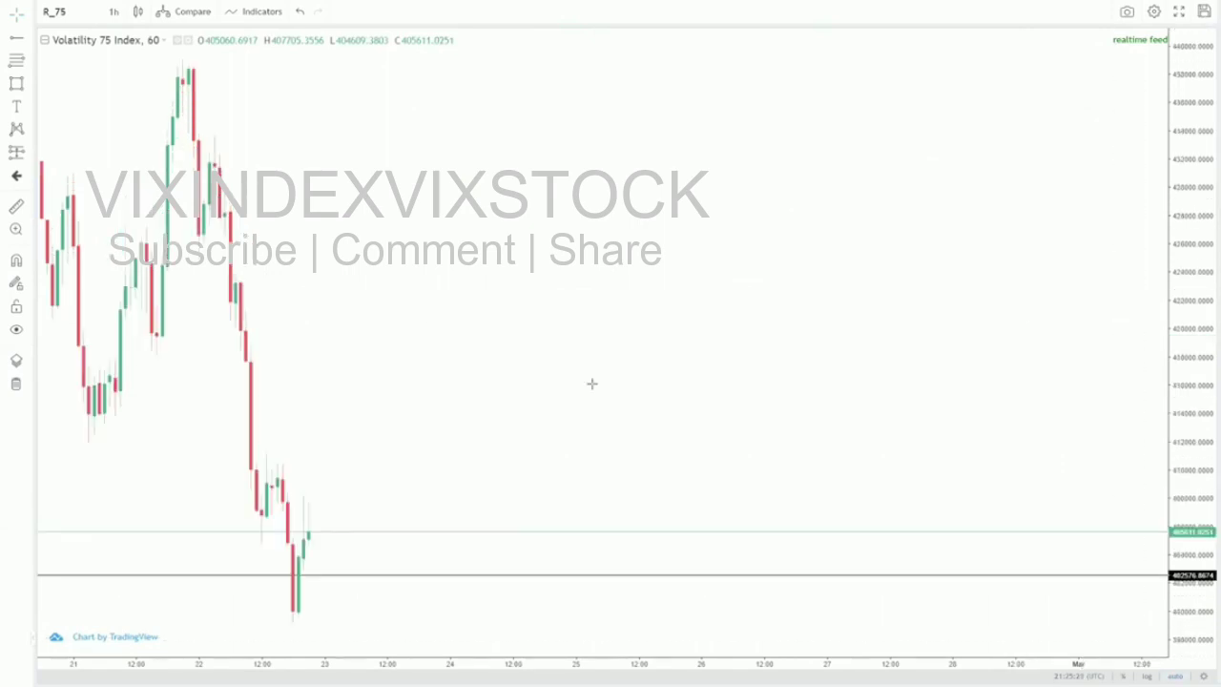
{"action": "scroll", "coordinate": [937, 321], "scroll_direction": "up", "scroll_amount": 5}
{"action": "left_click_drag", "start_coordinate": [715, 428], "coordinate": [769, 415]}
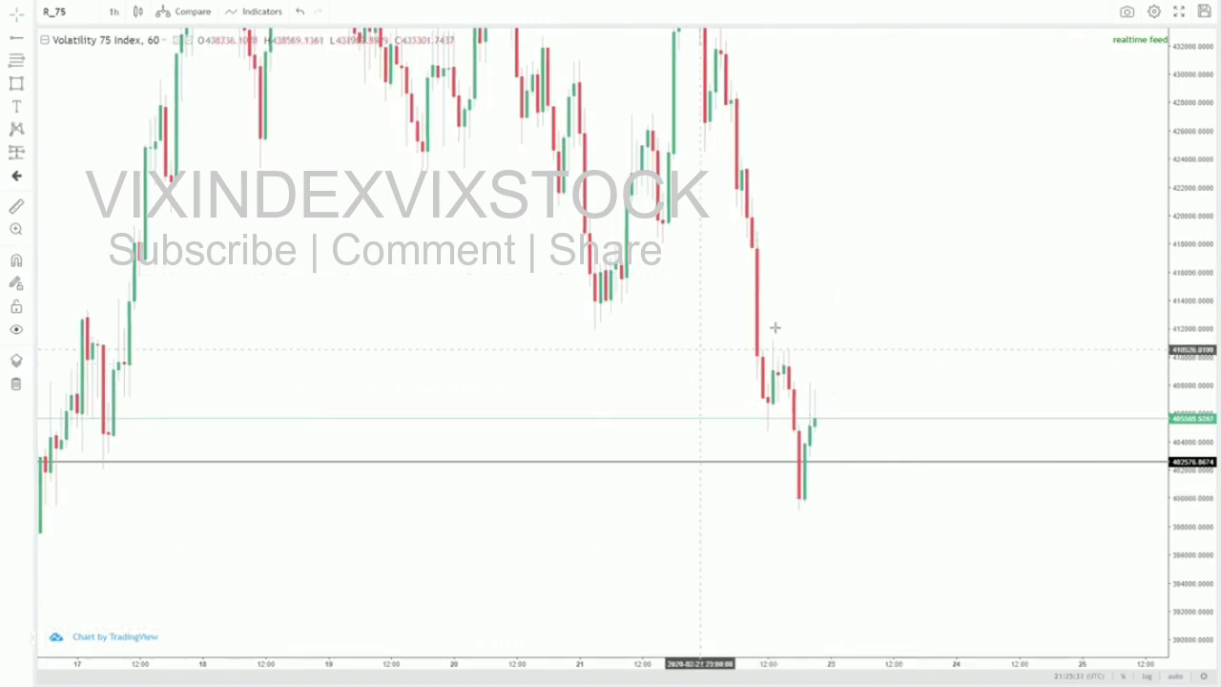
- Place a short position at the latest 1-hour candle with entry at about 407586, stop at about 411238 and target at about 398036
{"action": "left_click", "coordinate": [32, 60]}
{"action": "left_click", "coordinate": [30, 67]}
{"action": "left_click", "coordinate": [31, 95]}
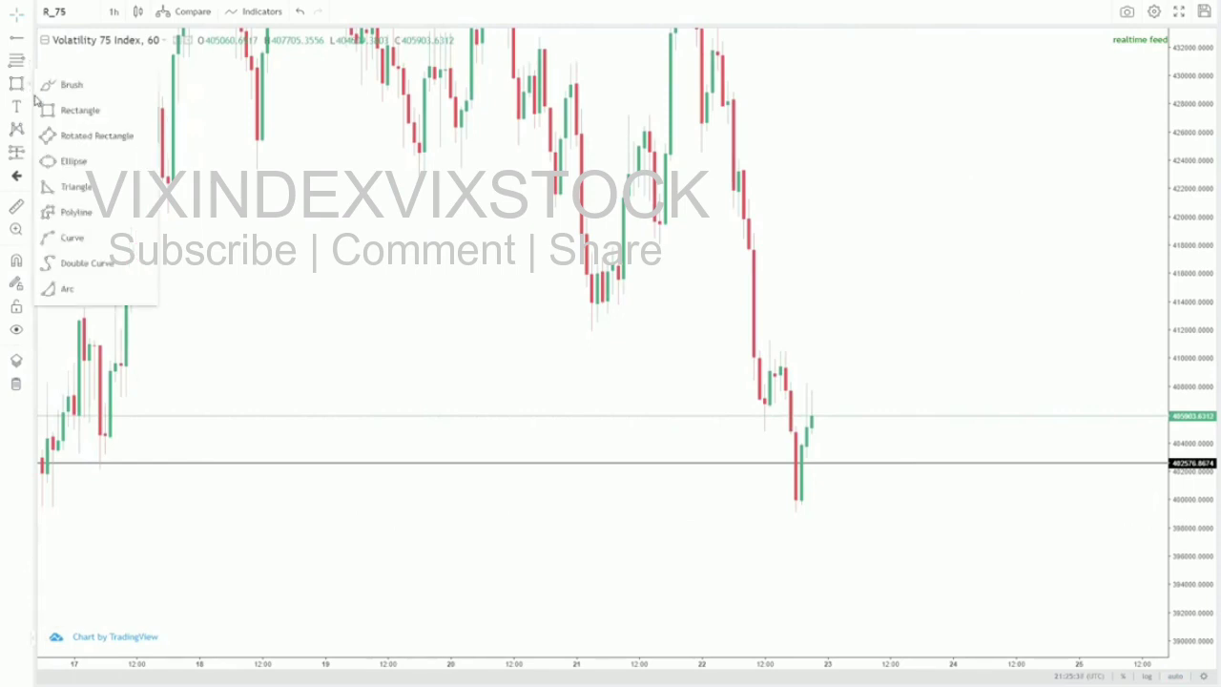
{"action": "left_click", "coordinate": [31, 108]}
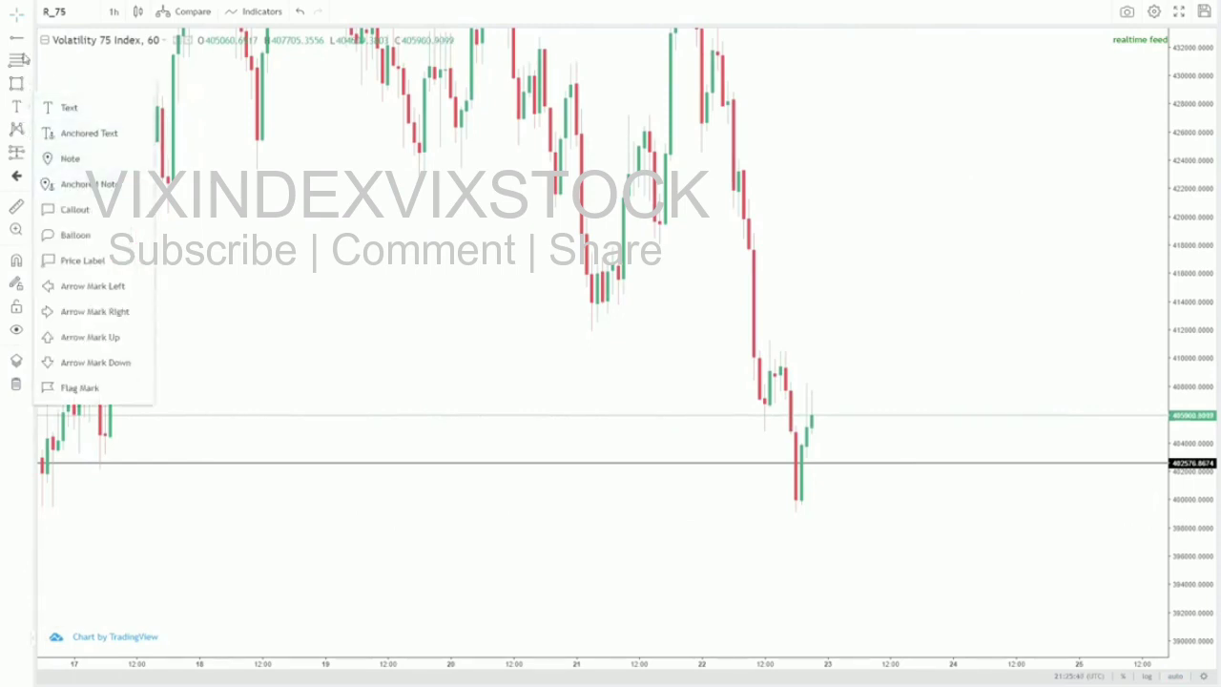
{"action": "left_click", "coordinate": [29, 64]}
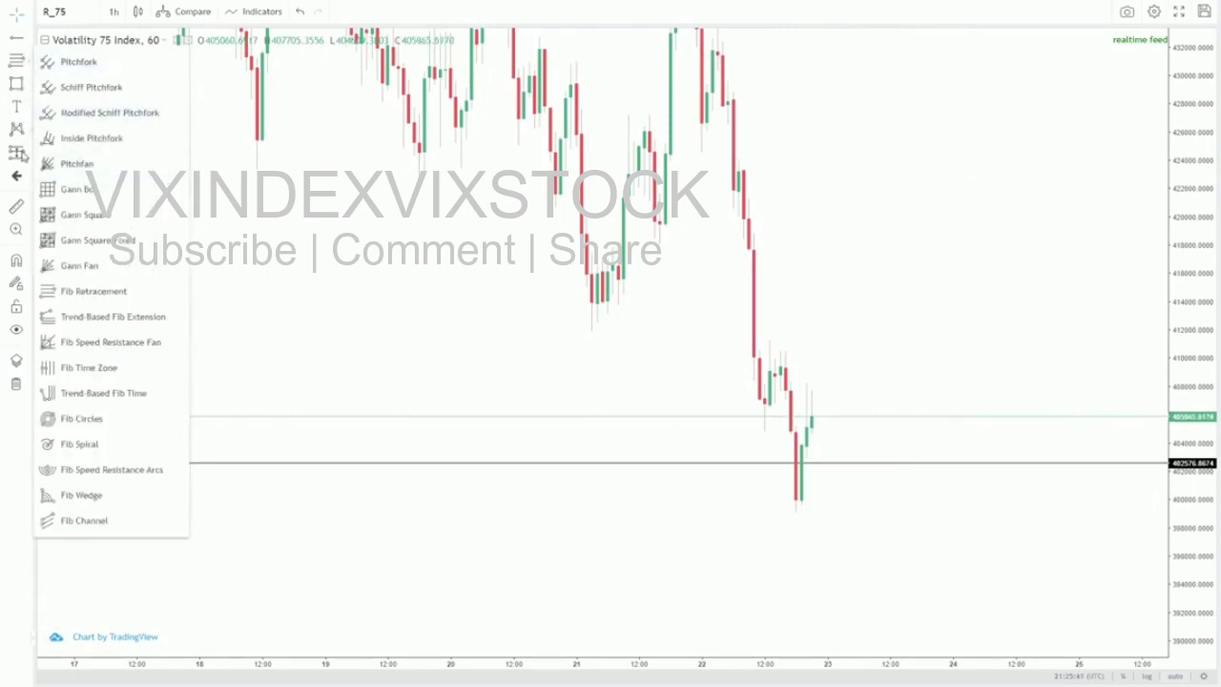
{"action": "left_click", "coordinate": [16, 152]}
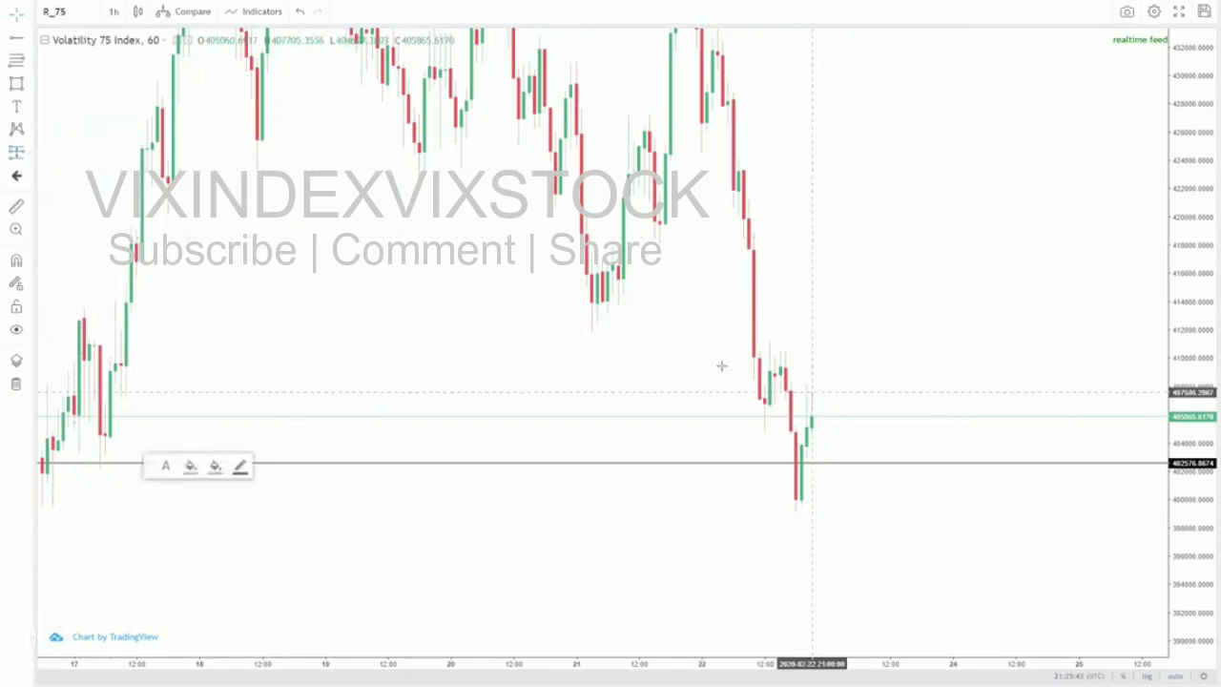
{"action": "left_click", "coordinate": [812, 392]}
{"action": "left_click_drag", "start_coordinate": [812, 258], "coordinate": [802, 341]}
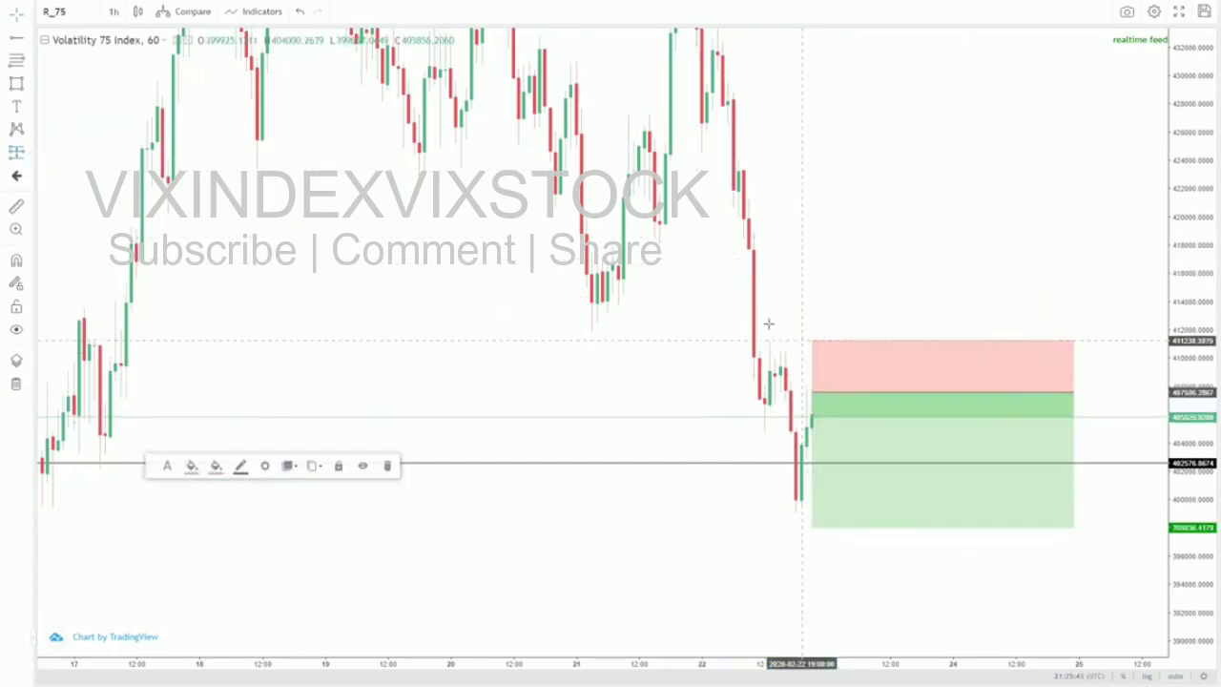
{"action": "left_click_drag", "start_coordinate": [647, 360], "coordinate": [614, 366]}
- Draw a supply zone rectangle over the 22 February pullback, from about 410386 down to just above the short entry, extending to 25 February
{"action": "left_click", "coordinate": [16, 83]}
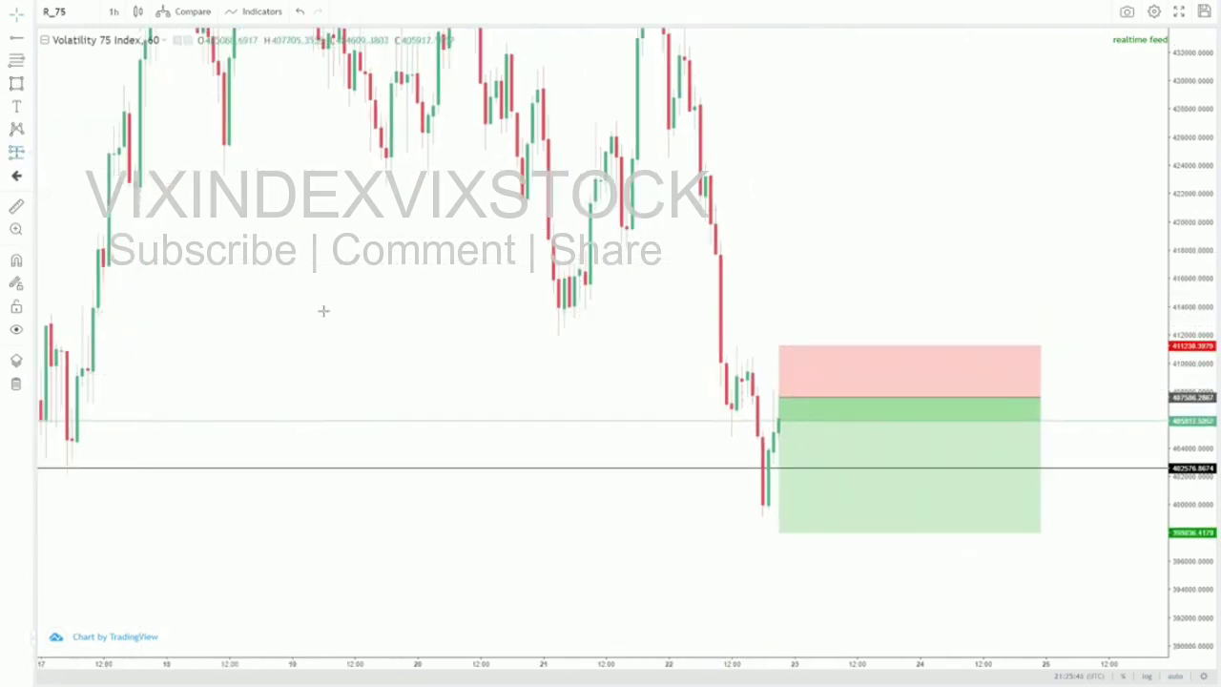
{"action": "left_click", "coordinate": [741, 358]}
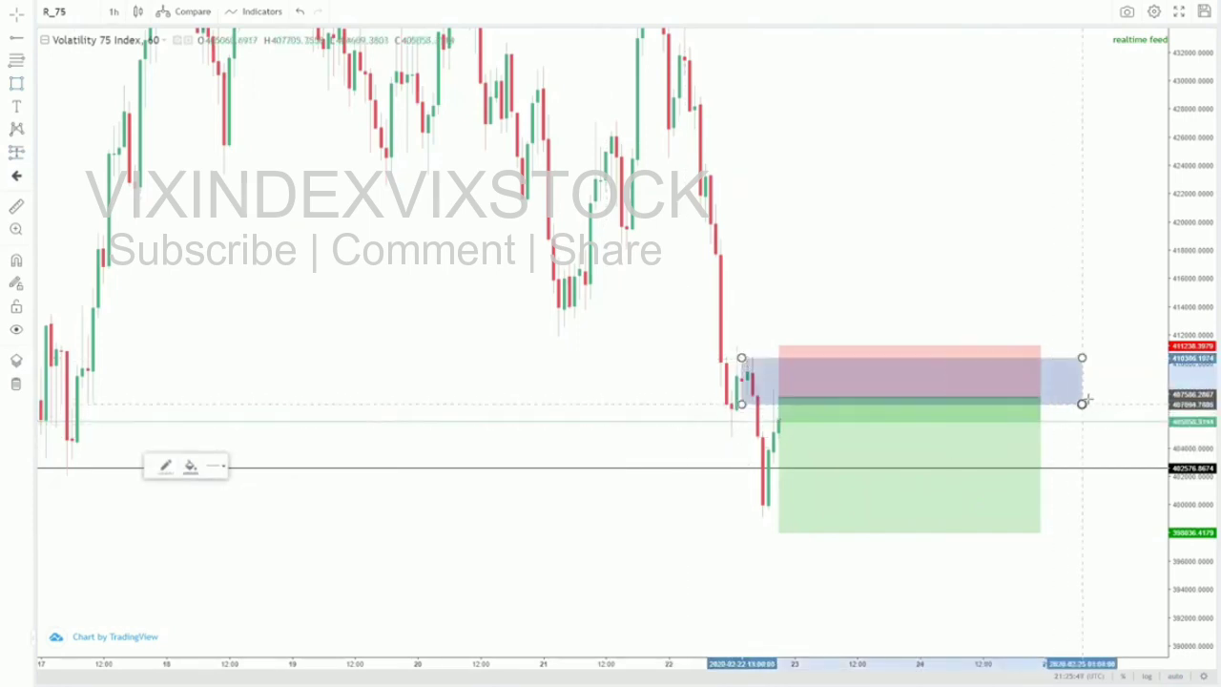
{"action": "left_click", "coordinate": [1097, 393]}
- Move the short position to entry at about 407901 and stop at about 411554, and extend its target down to about 394876
{"action": "left_click_drag", "start_coordinate": [845, 476], "coordinate": [854, 472]}
{"action": "left_click_drag", "start_coordinate": [785, 532], "coordinate": [788, 575]}
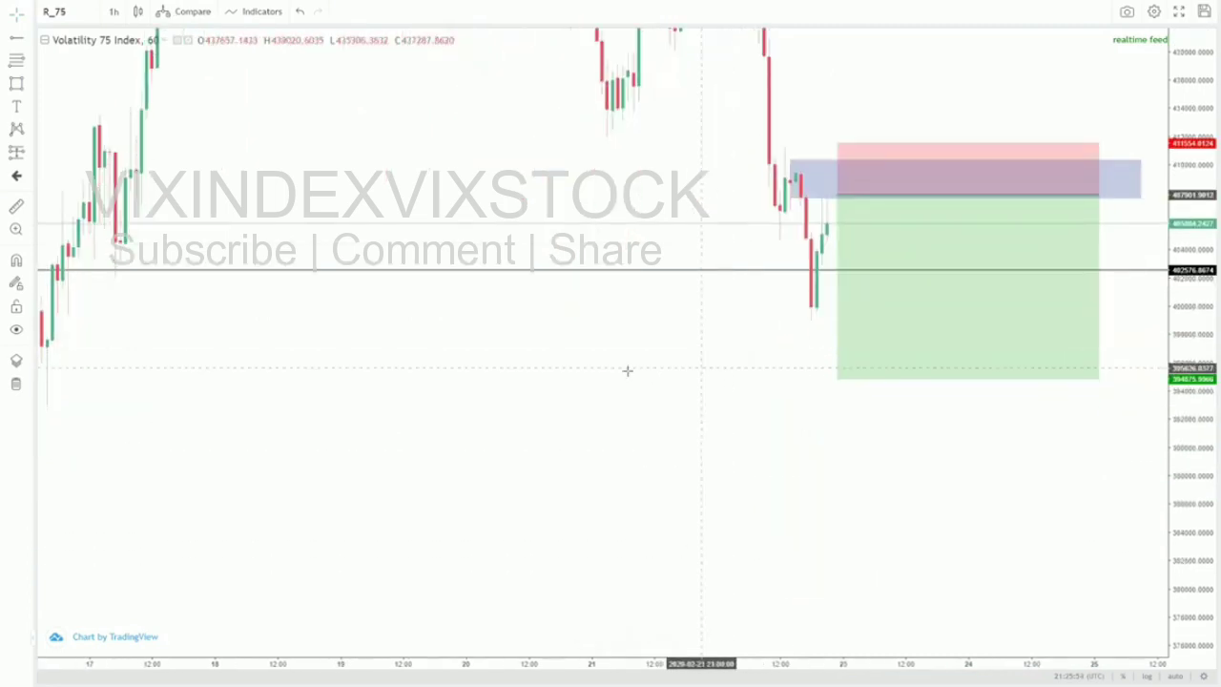
{"action": "left_click_drag", "start_coordinate": [684, 369], "coordinate": [627, 371]}
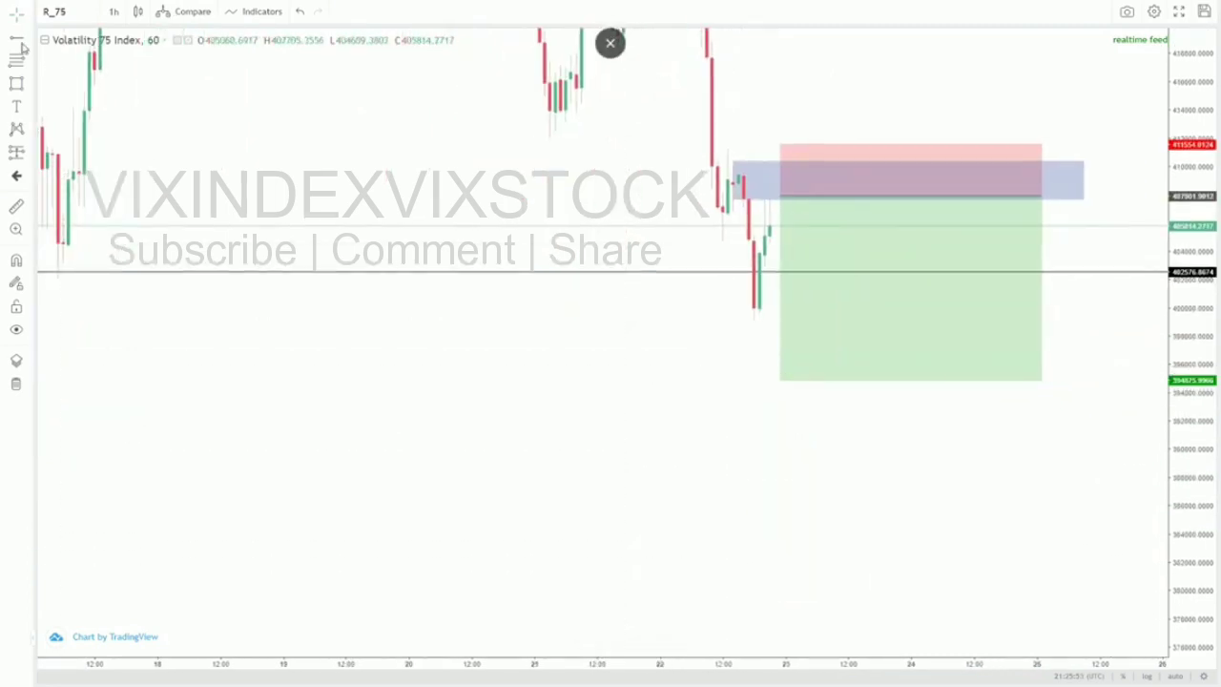
- Draw a horizontal ray from the 22 February drop at about 406434
{"action": "key", "text": "alt+j"}
{"action": "left_click", "coordinate": [675, 216]}
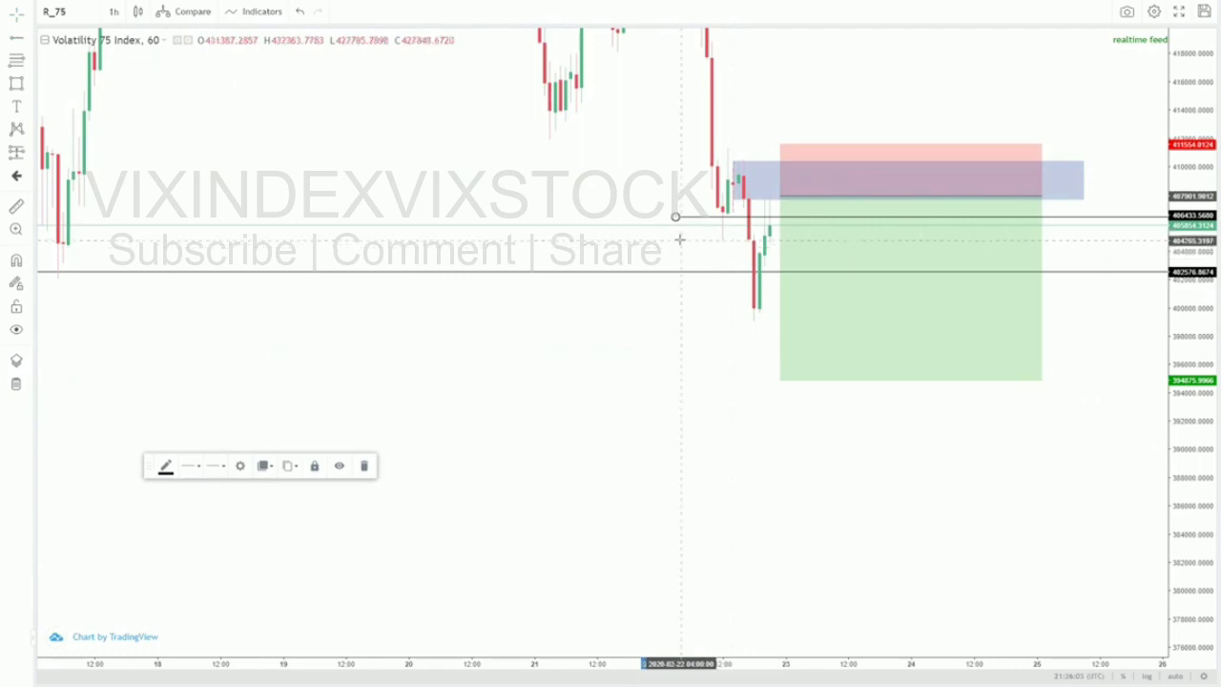
{"action": "left_click", "coordinate": [686, 228]}
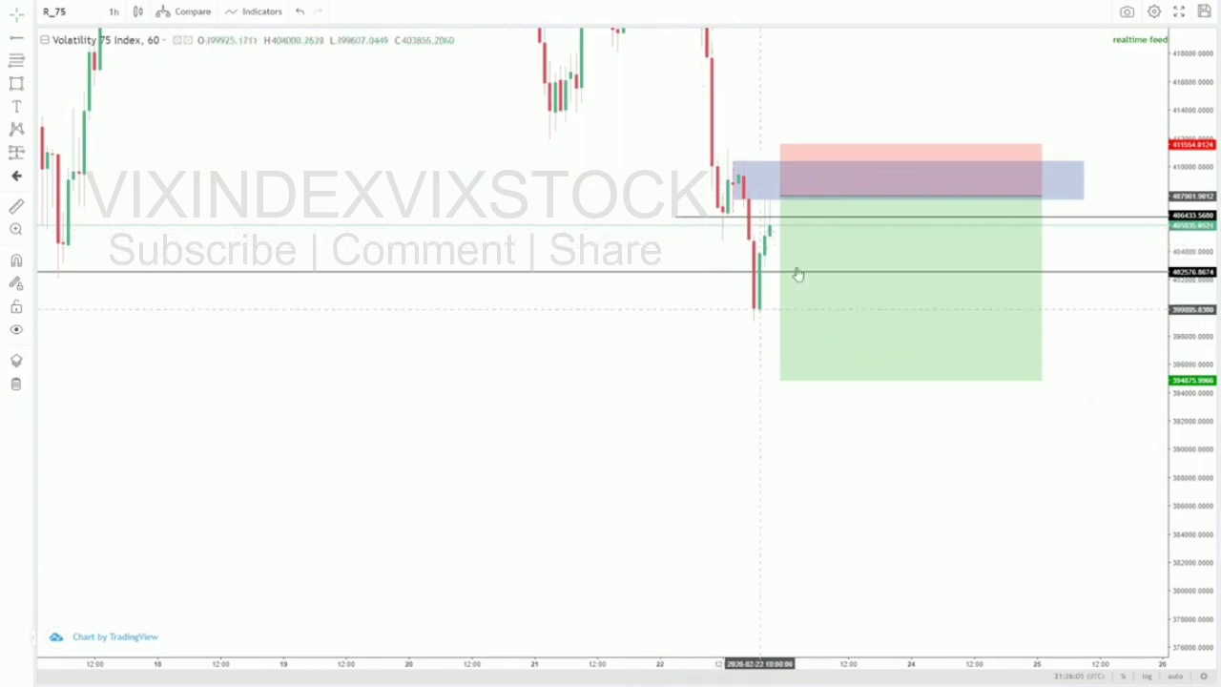
- Turn on automatic price scaling and widen the 1-hour view to show the price swings since about 10 February
{"action": "scroll", "coordinate": [611, 253], "scroll_direction": "down", "scroll_amount": 5}
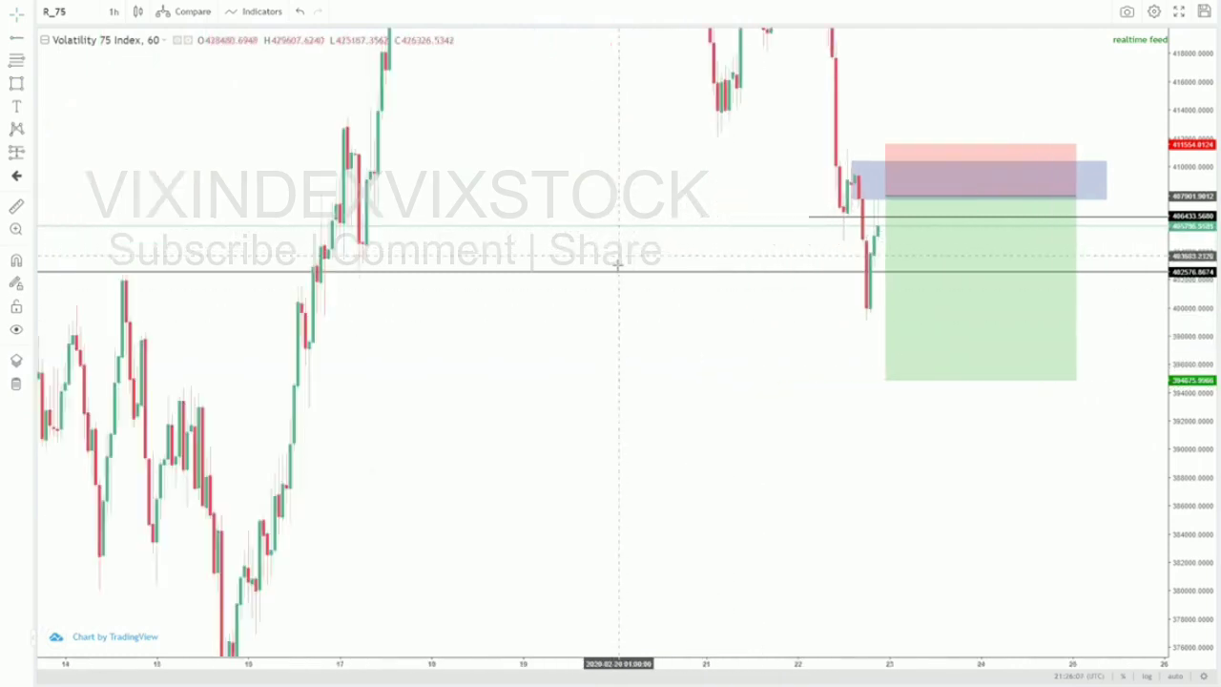
{"action": "scroll", "coordinate": [561, 449], "scroll_direction": "down", "scroll_amount": 2}
{"action": "left_click_drag", "start_coordinate": [561, 449], "coordinate": [365, 356]}
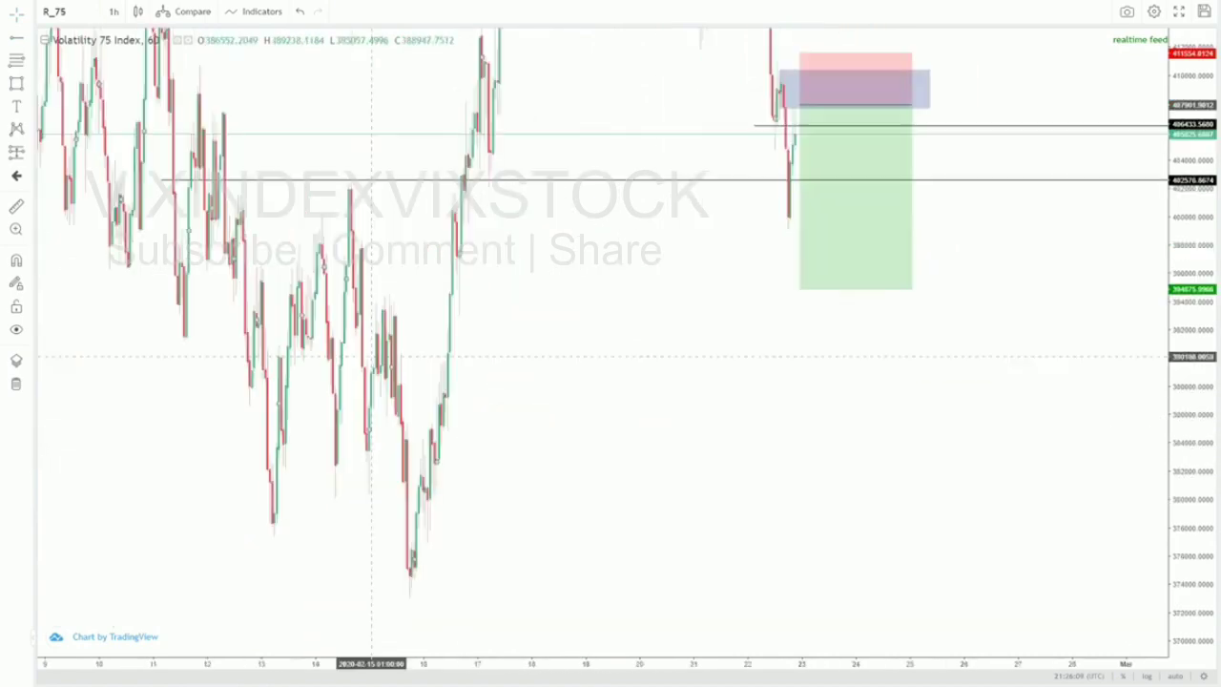
{"action": "left_click", "coordinate": [1176, 676]}
{"action": "left_click_drag", "start_coordinate": [696, 463], "coordinate": [648, 349]}
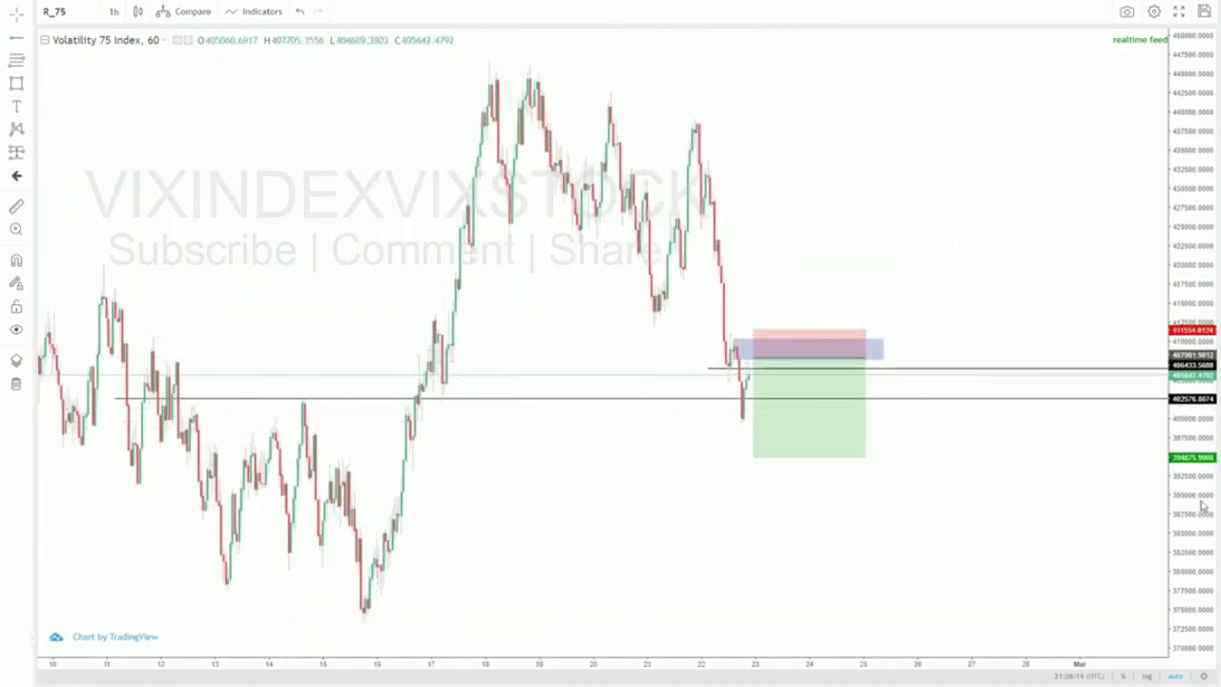